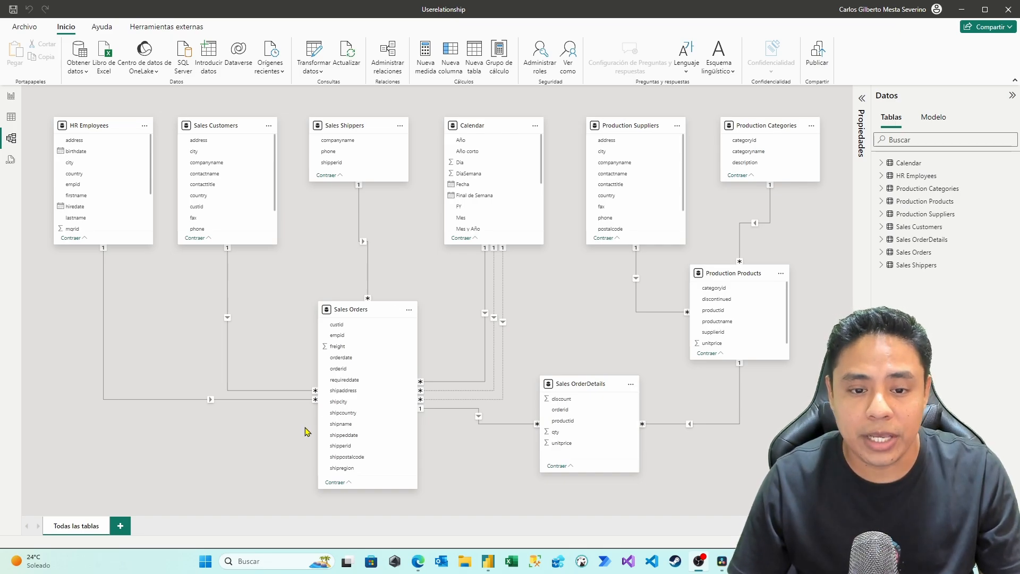
# Examine the active and inactive relationships between the Calendar and Sales Orders tables in the model diagram.
pyautogui.click(485, 253)
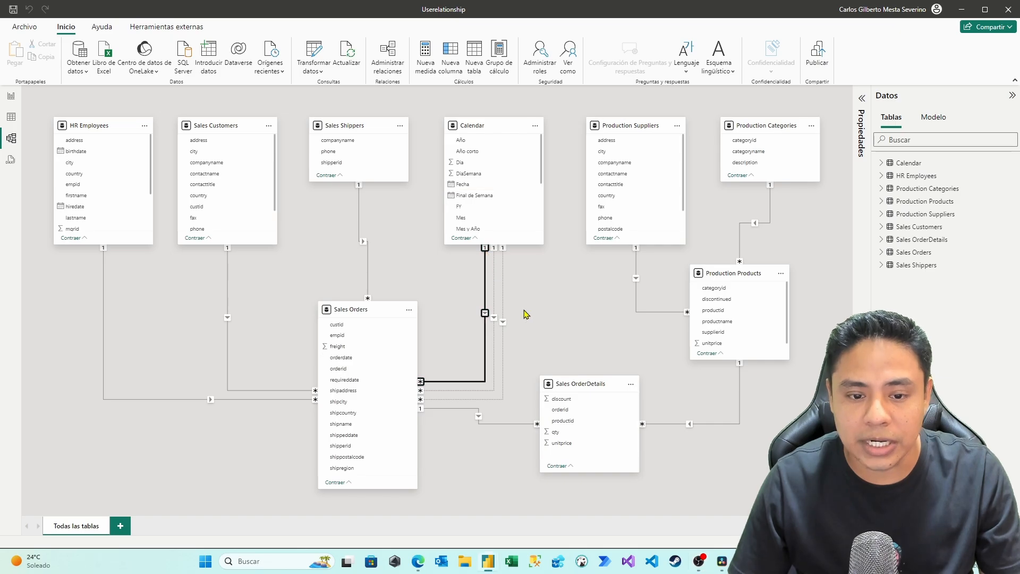
pyautogui.click(503, 257)
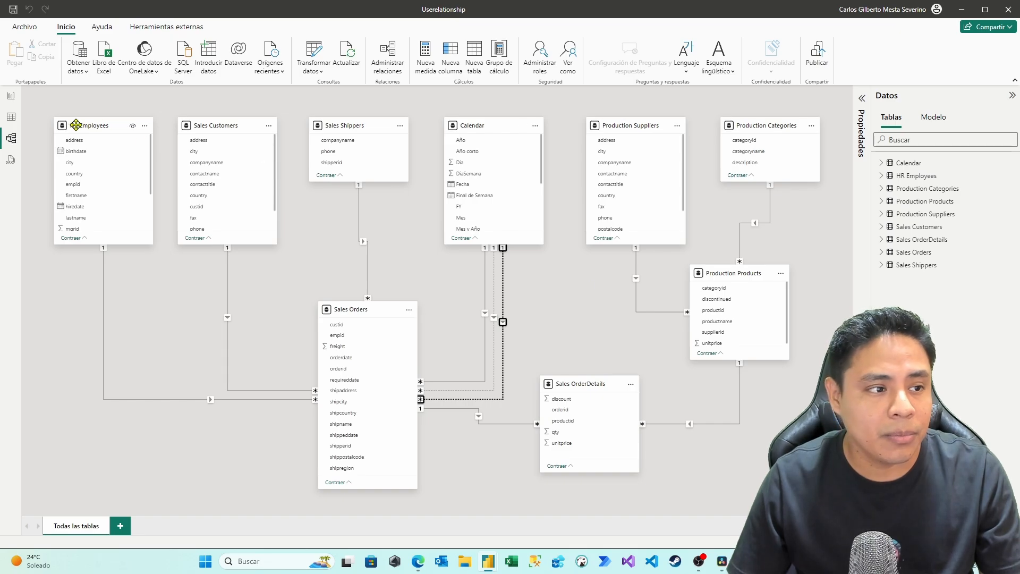
# View the Sales Orders table's data and examine its orderdate, requireddate and shippeddate columns.
pyautogui.click(11, 122)
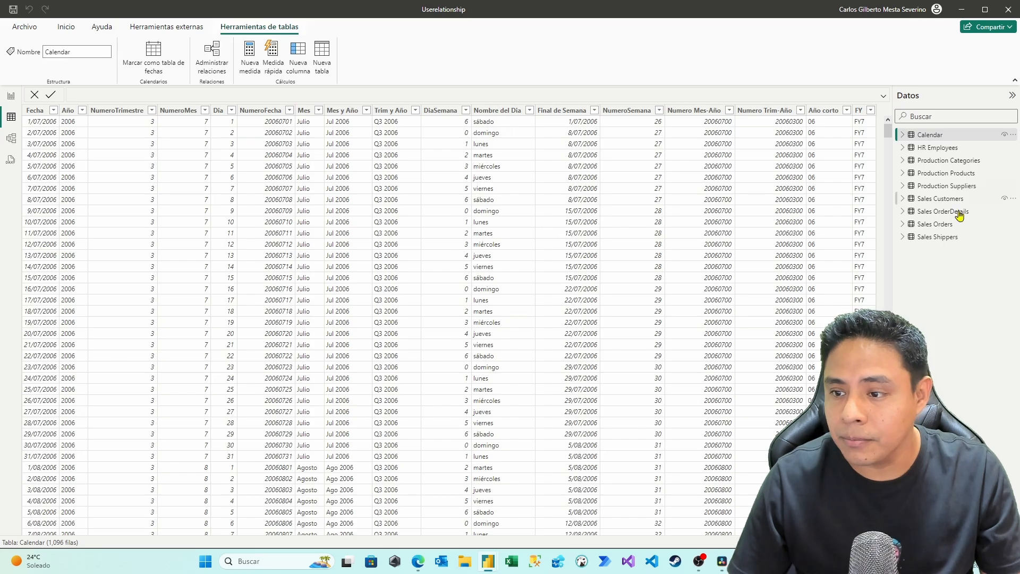
pyautogui.click(934, 224)
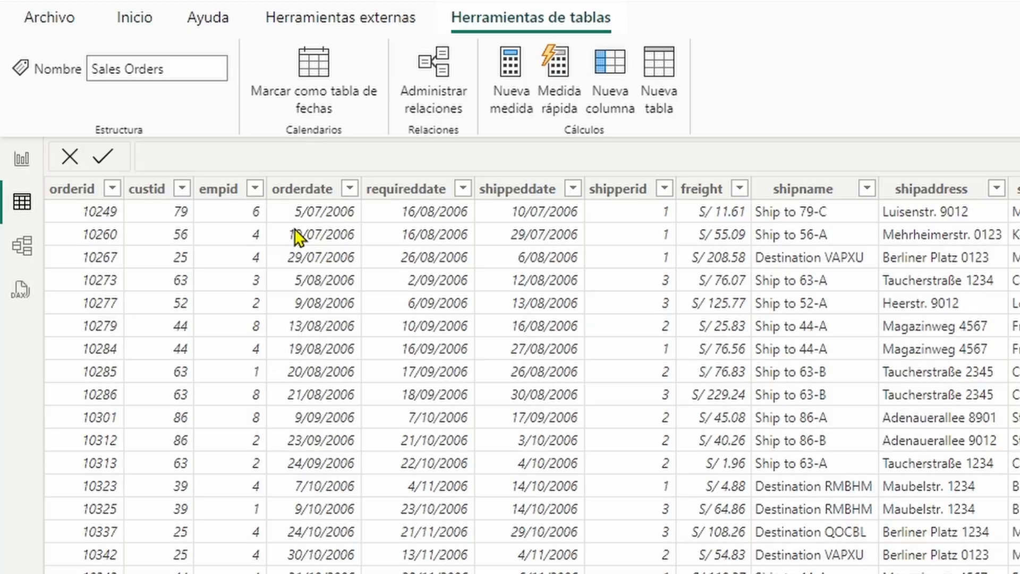
pyautogui.click(297, 202)
pyautogui.click(422, 201)
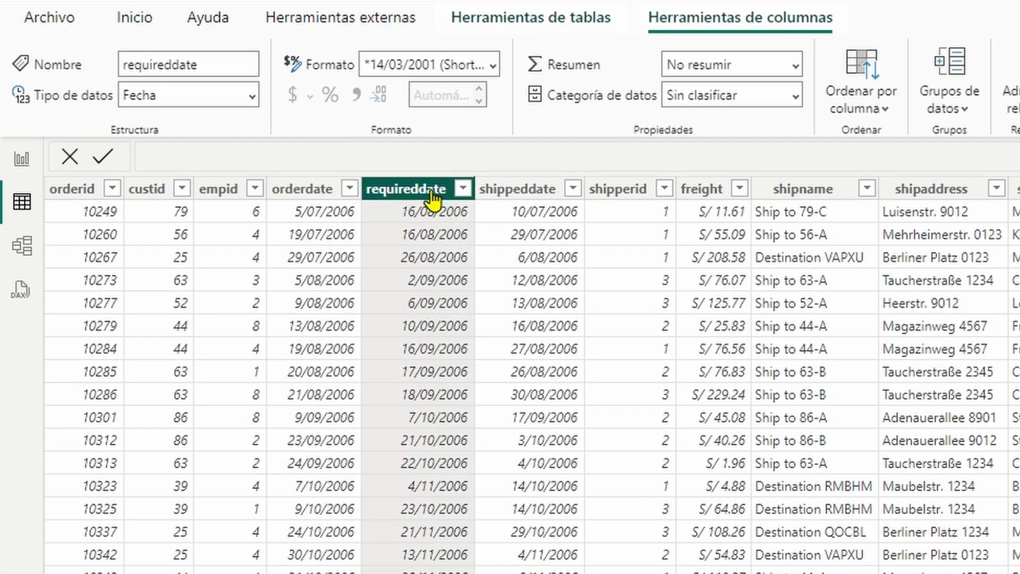
pyautogui.click(503, 201)
pyautogui.click(293, 192)
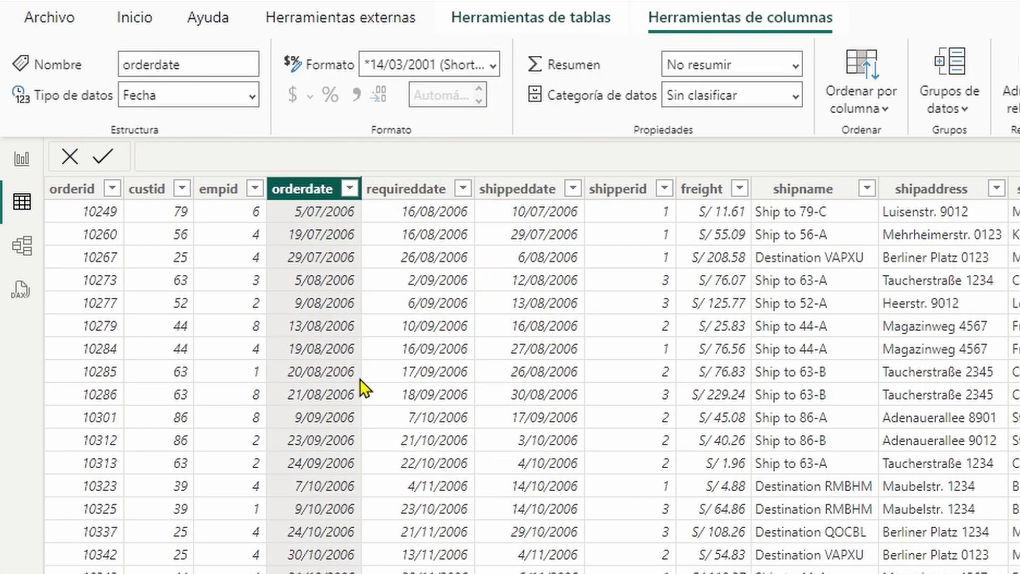
pyautogui.click(422, 282)
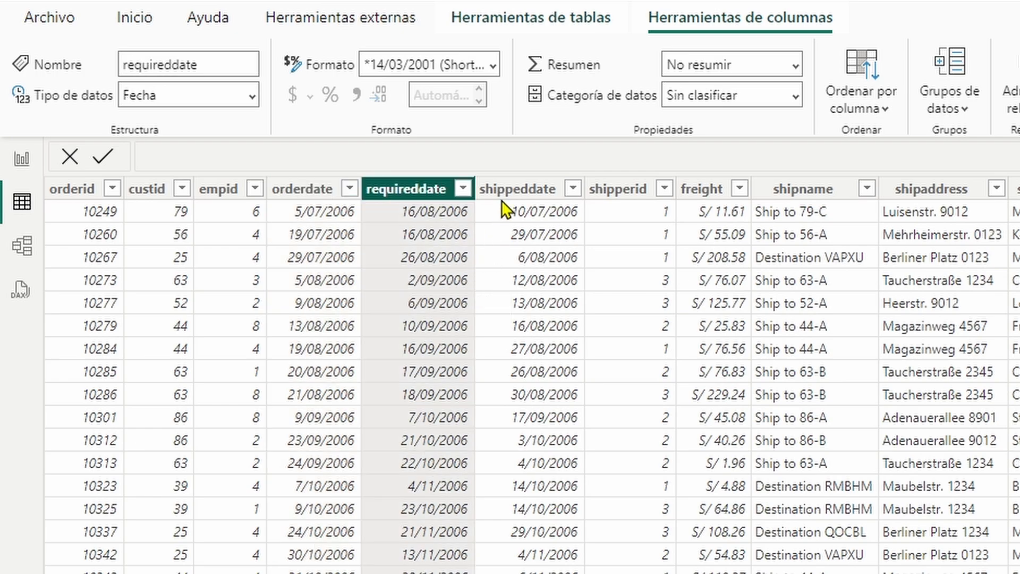
pyautogui.click(544, 305)
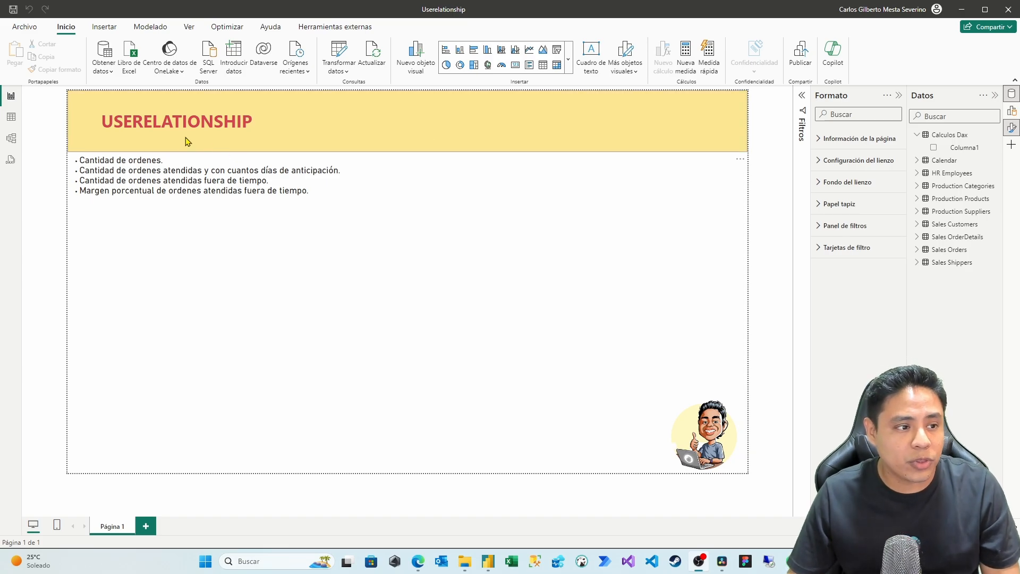
# Return from the report to the Sales Orders data and compare its order, required and shipped date columns.
pyautogui.click(11, 117)
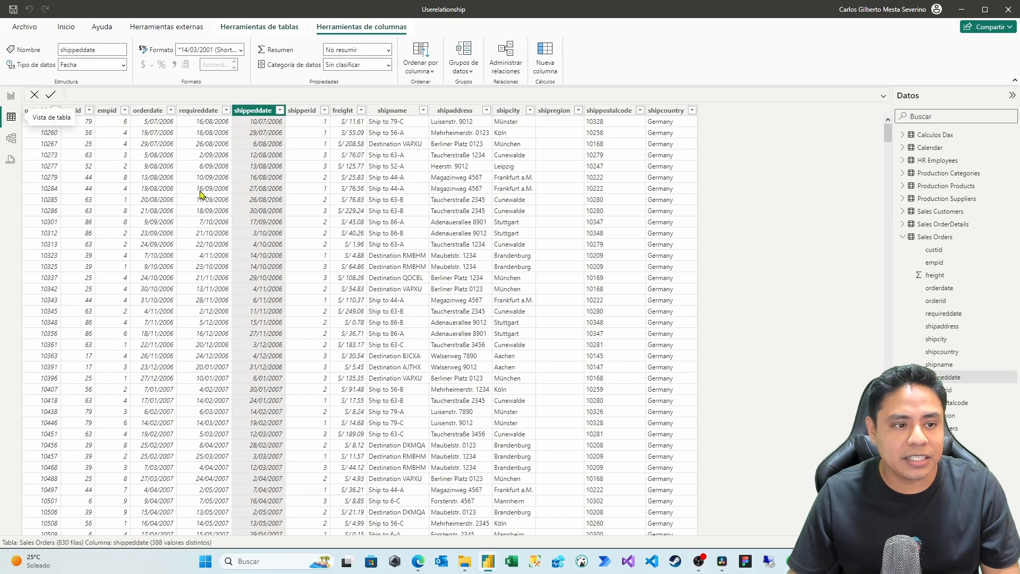
pyautogui.click(939, 288)
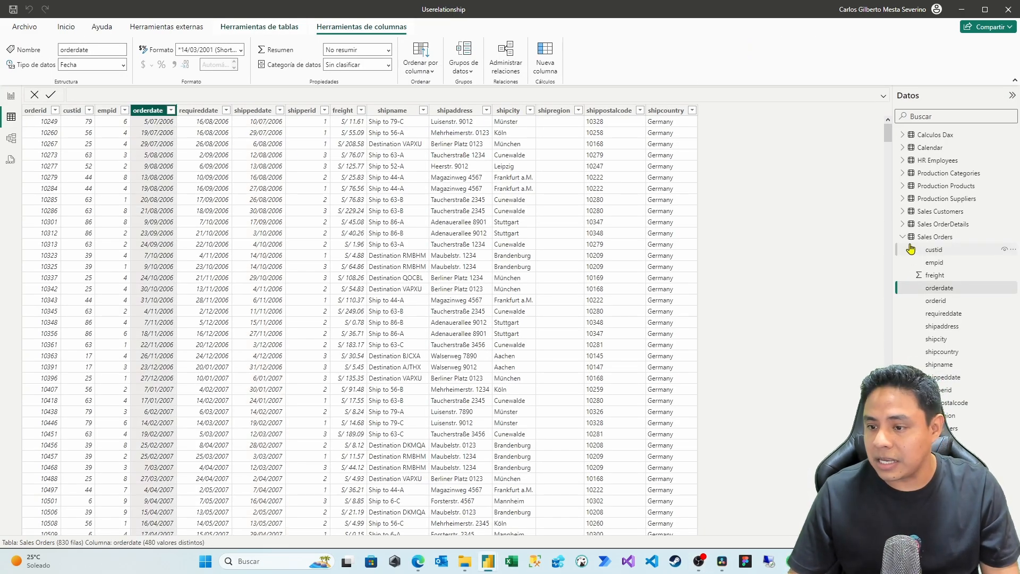
pyautogui.click(941, 238)
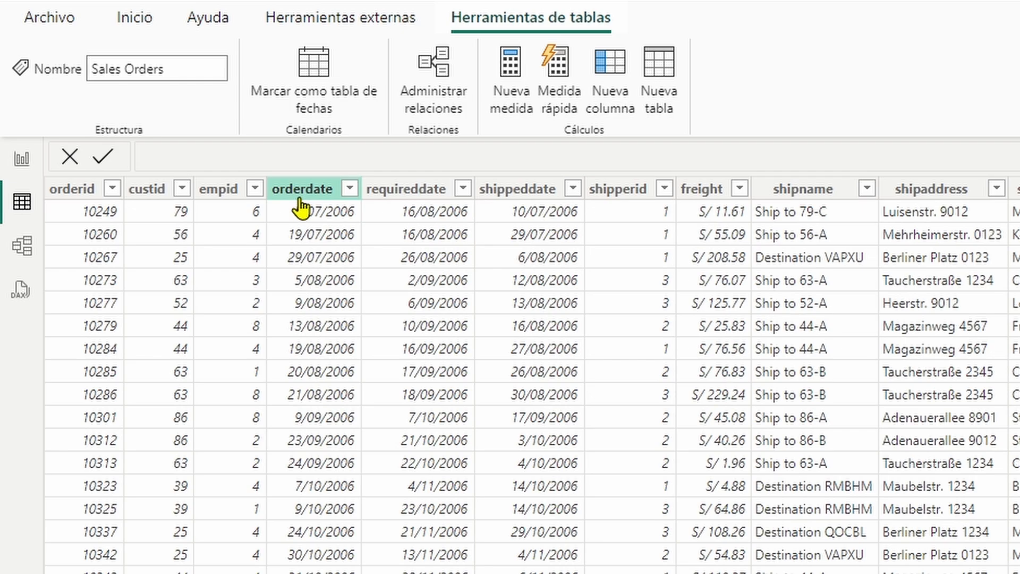
pyautogui.click(420, 200)
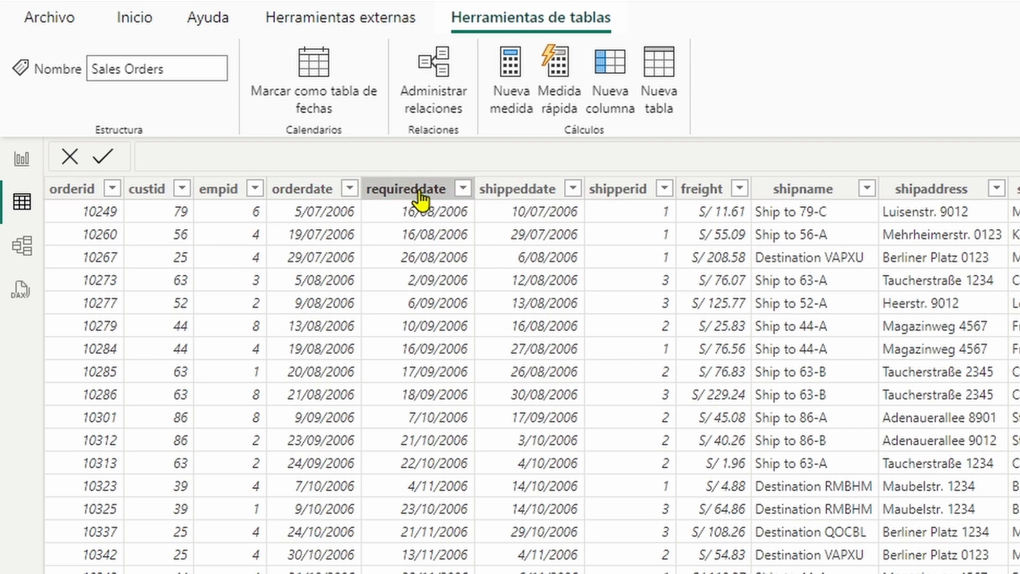
pyautogui.click(523, 190)
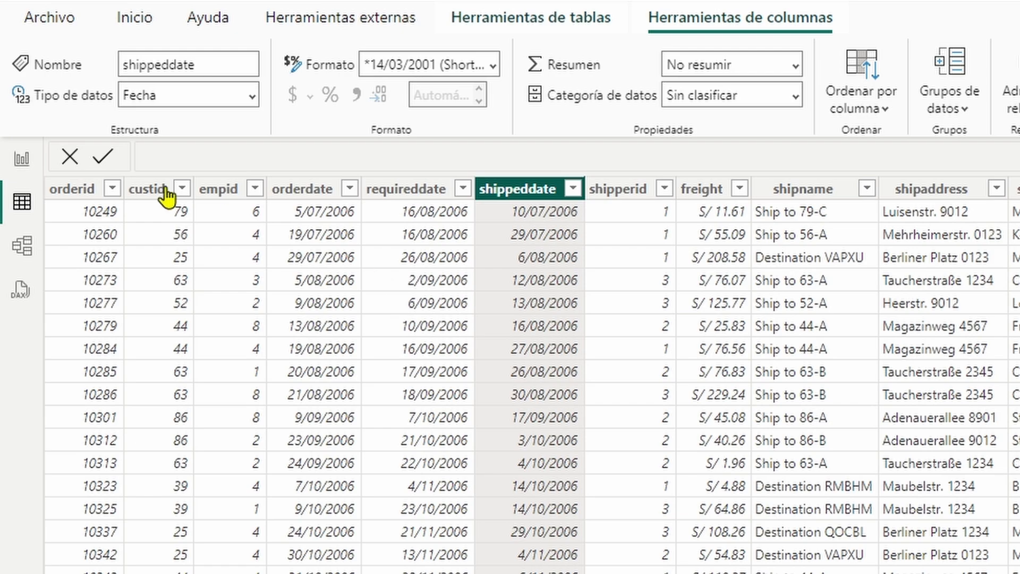
# From the report view, enter a new empty table named Funciones Dax, load it into the model and expand its fields.
pyautogui.click(20, 157)
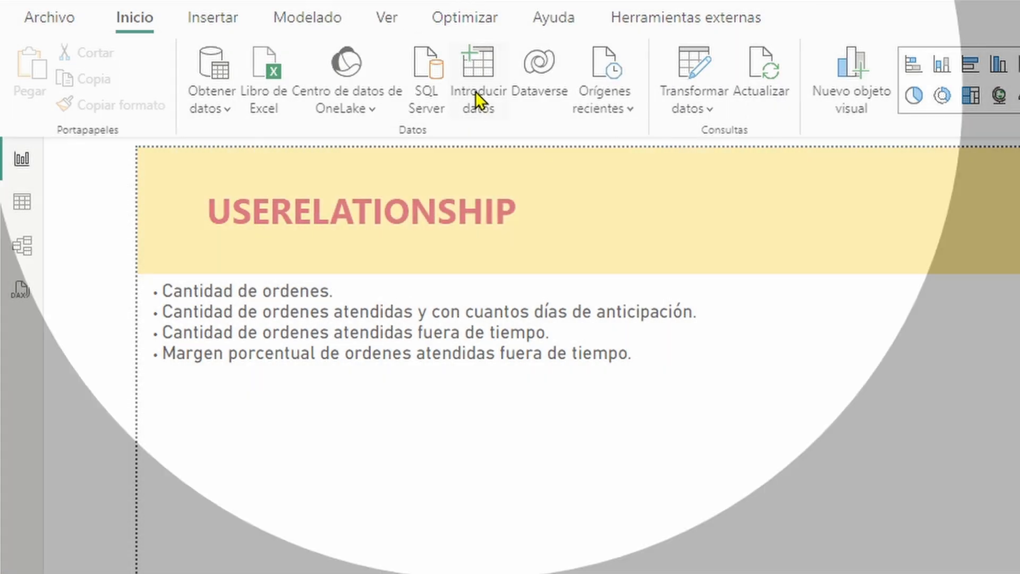
pyautogui.click(478, 98)
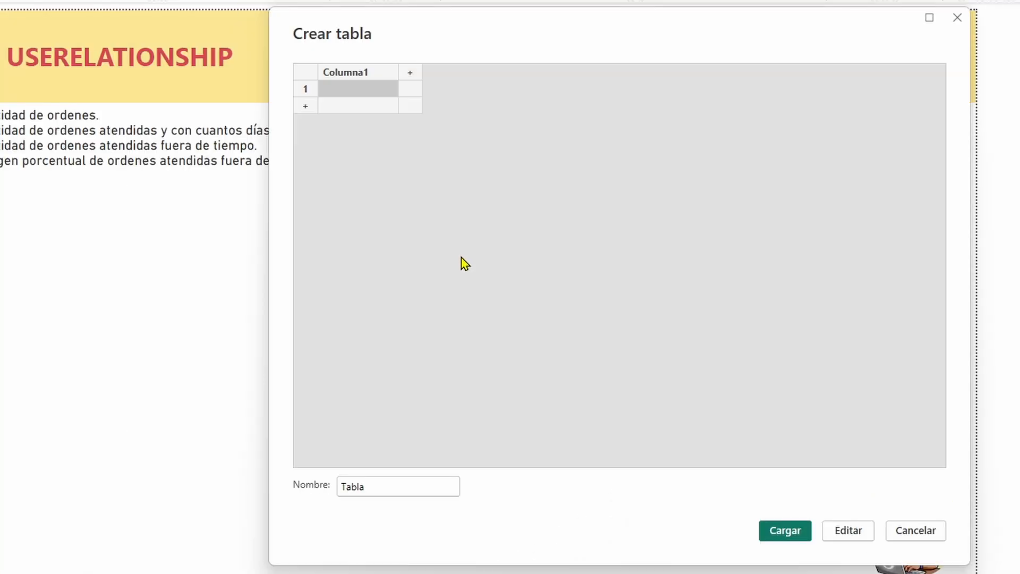
pyautogui.doubleClick(389, 487)
pyautogui.write('Funciones')
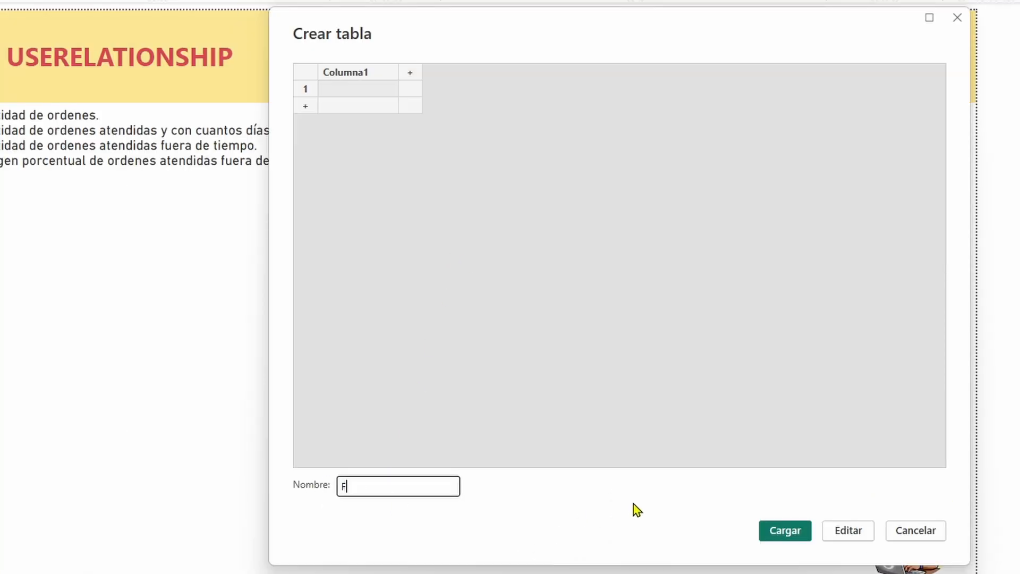
pyautogui.write(' Dax')
pyautogui.click(787, 532)
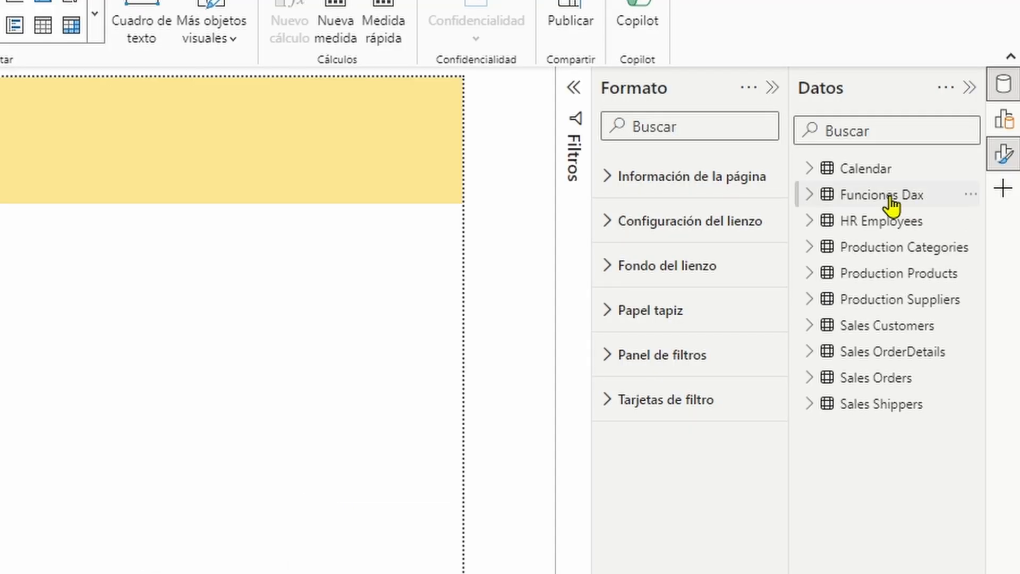
pyautogui.click(809, 196)
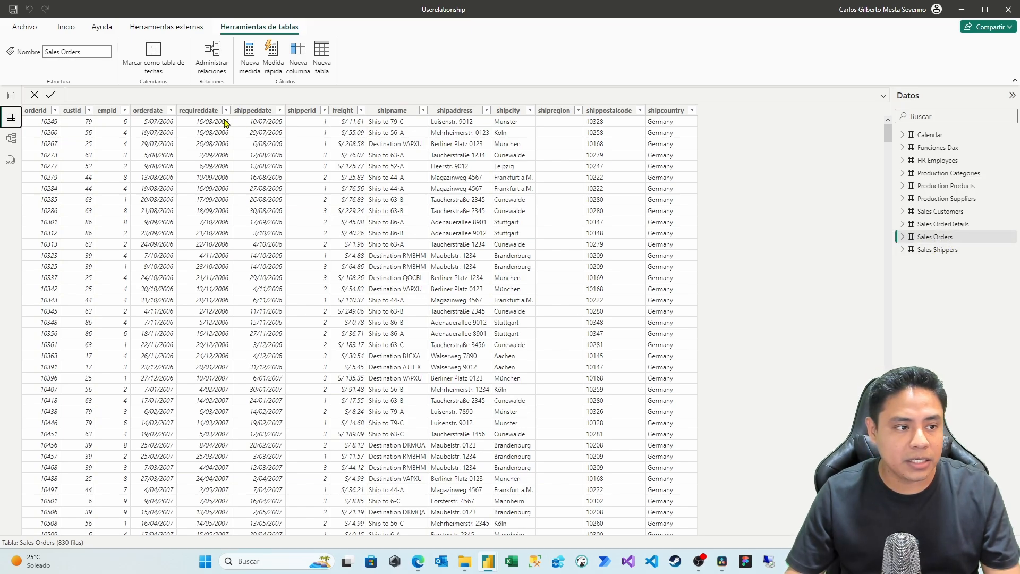
# Create a measure in the Funciones Dax table with the formula Ordenes = COUNTROWS('Sales Orders').
pyautogui.click(11, 95)
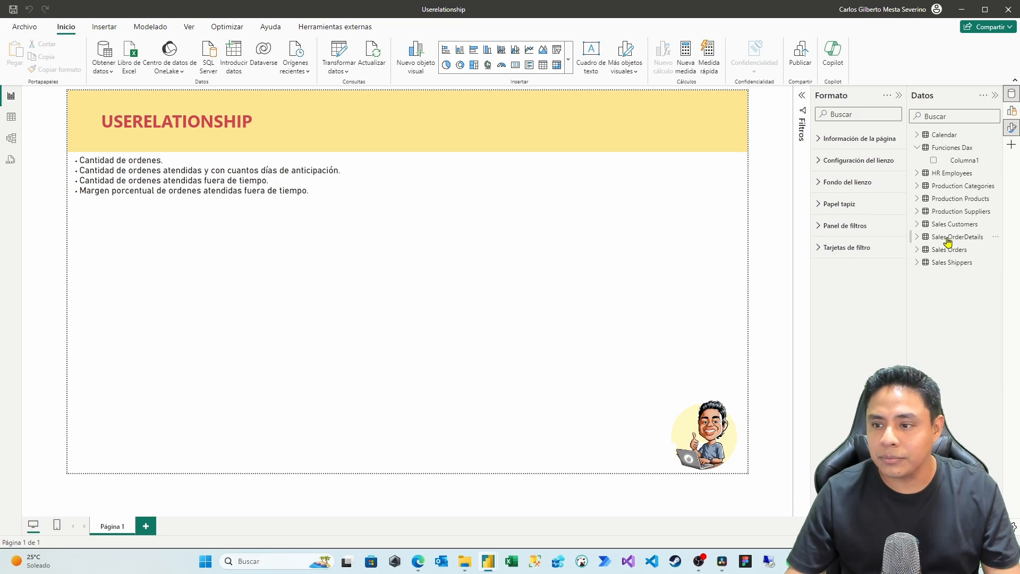
pyautogui.click(956, 149)
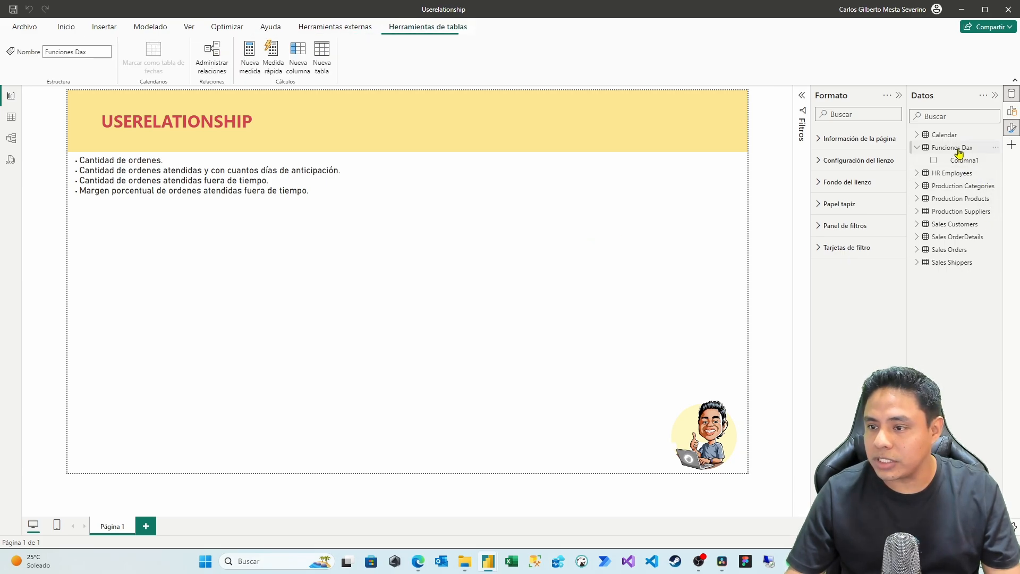
pyautogui.click(994, 149)
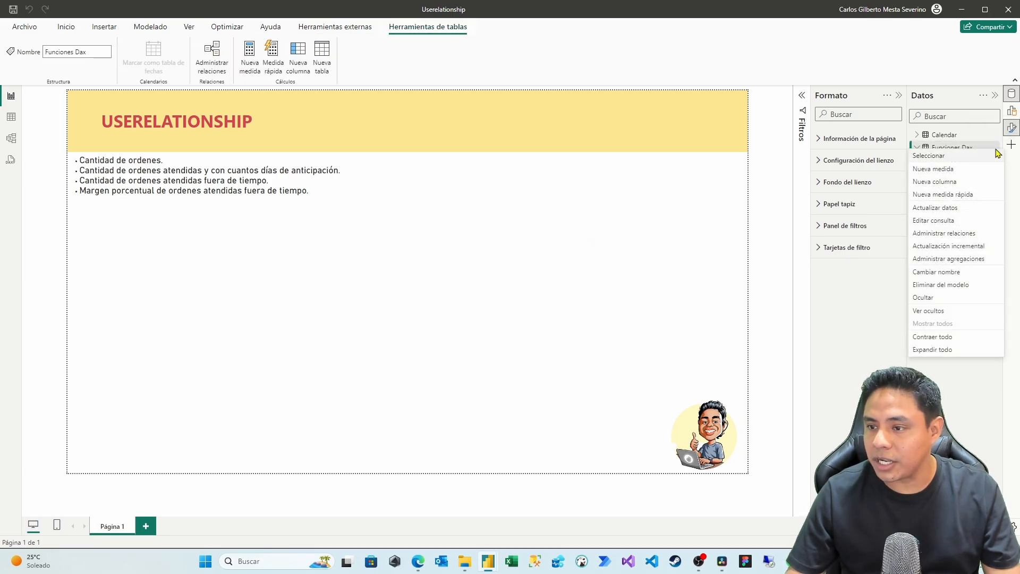
pyautogui.click(936, 169)
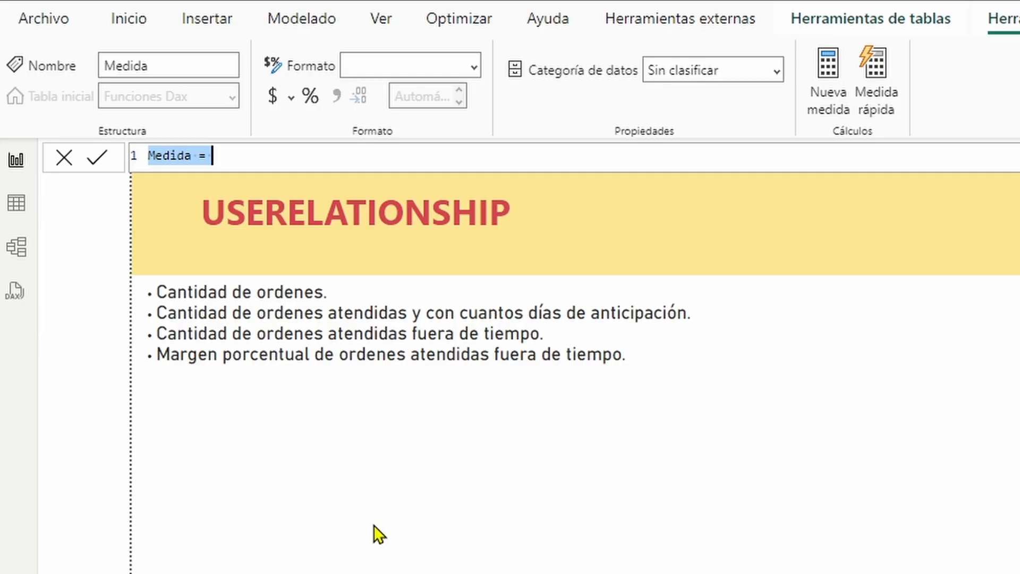
pyautogui.write('Ordenes ')
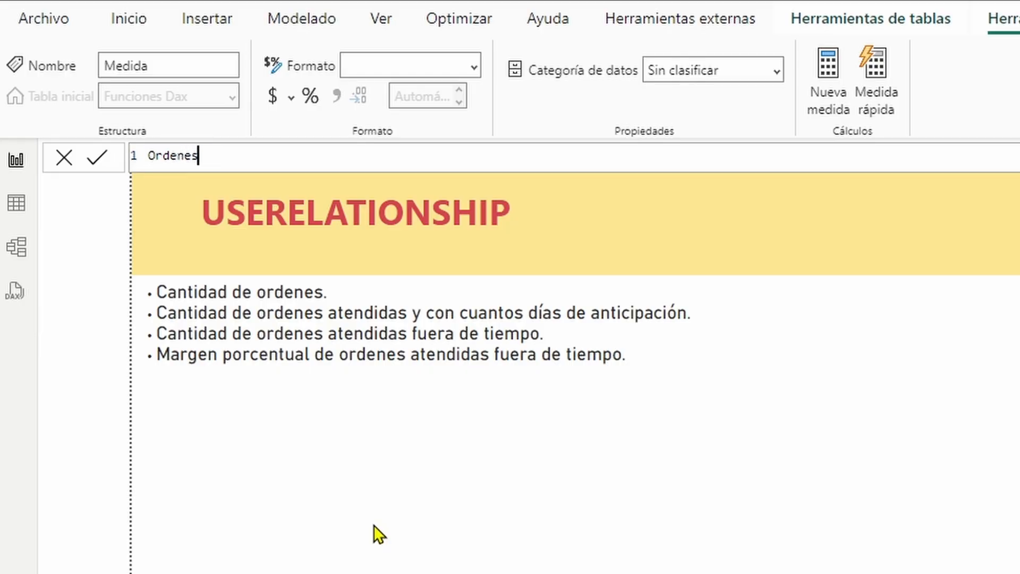
pyautogui.write('= count')
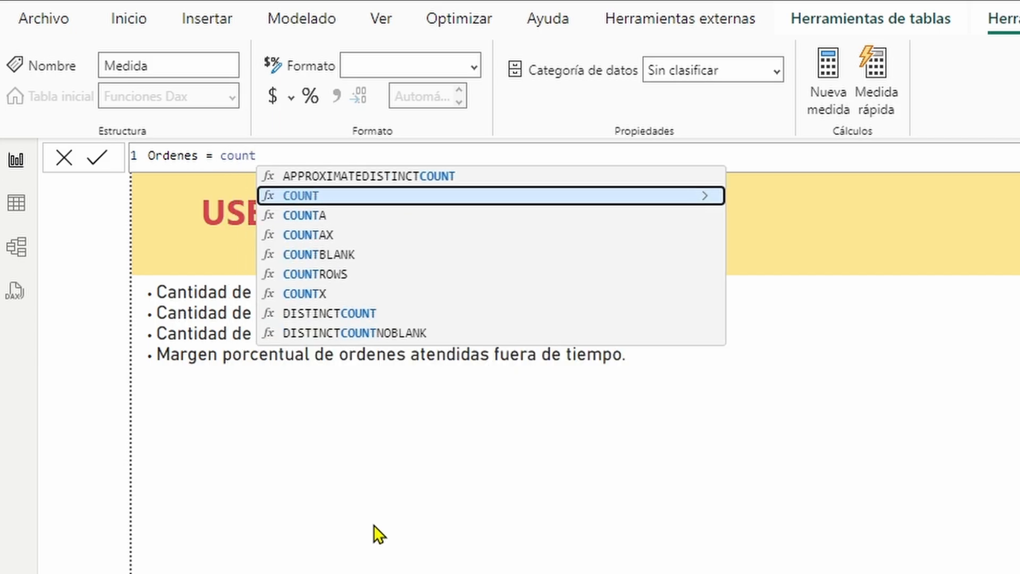
pyautogui.press('Down')
pyautogui.press('Down')
pyautogui.press('Down')
pyautogui.press('Down')
pyautogui.press('Tab')
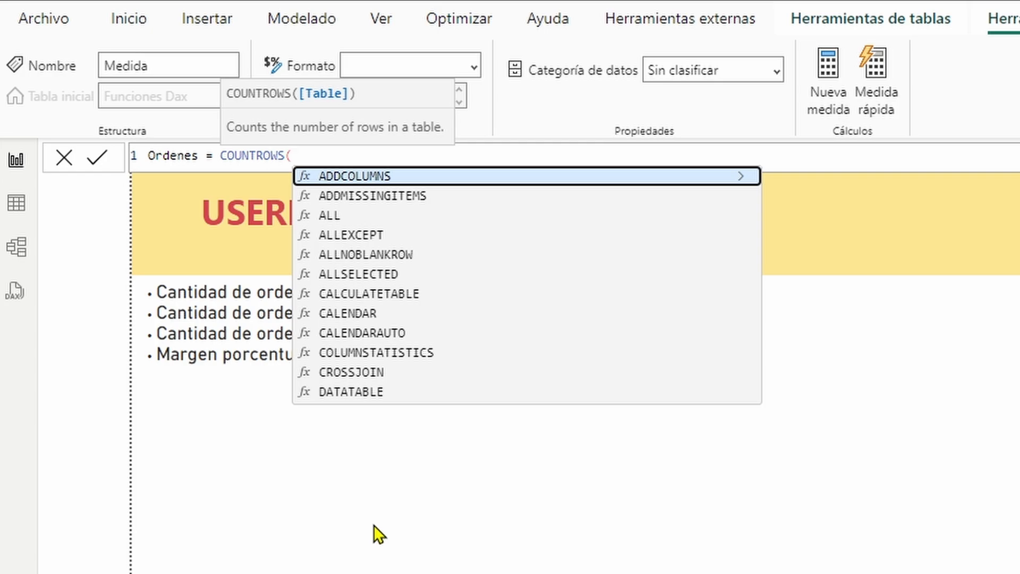
pyautogui.write('sales')
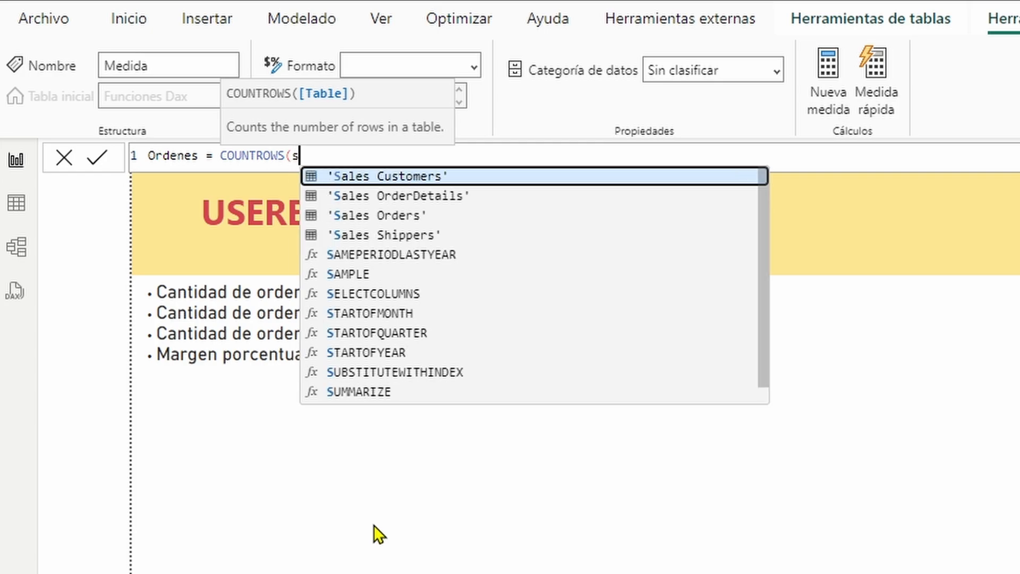
pyautogui.press('Down')
pyautogui.press('Down')
pyautogui.press('Tab')
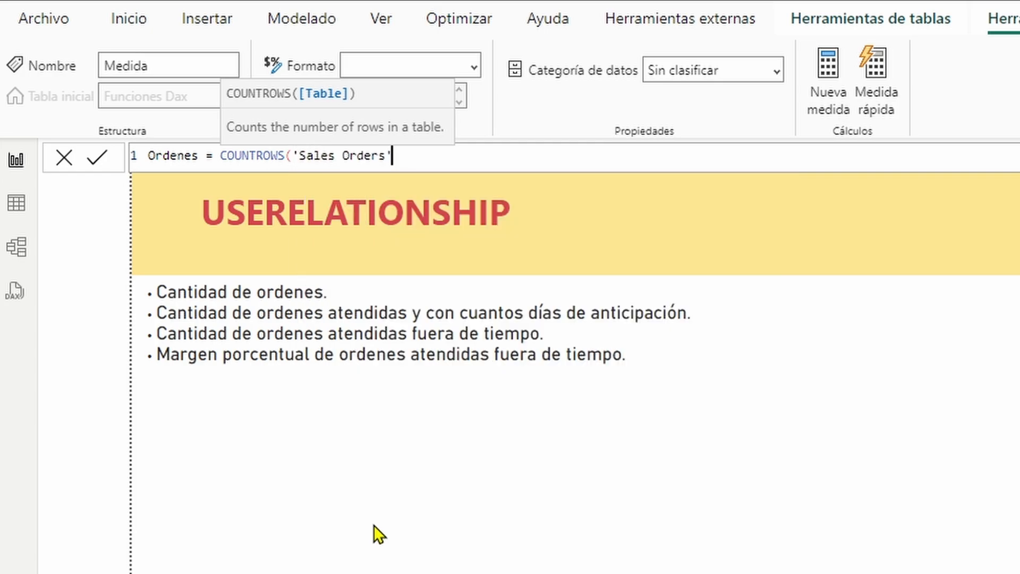
pyautogui.write(')')
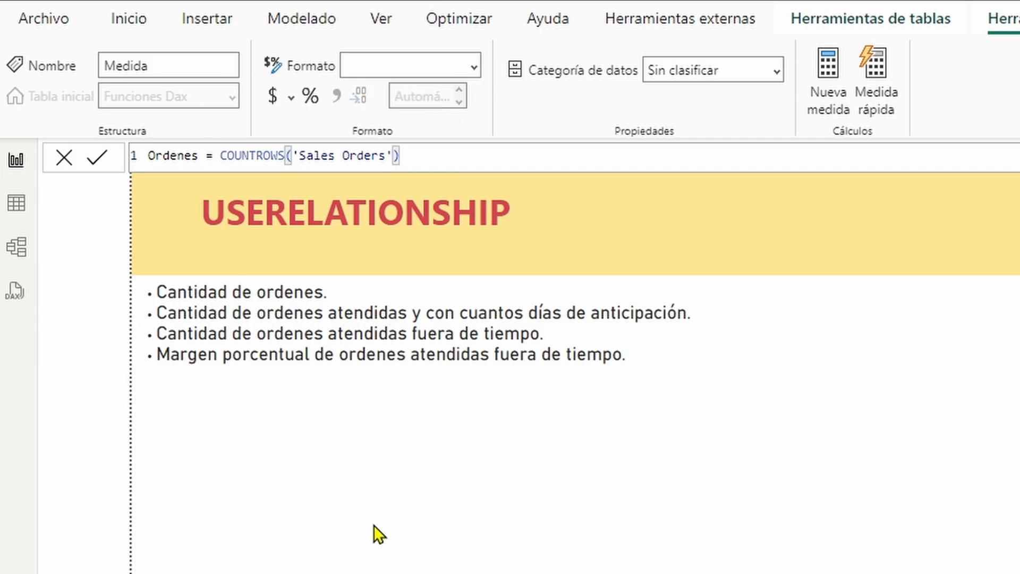
pyautogui.press('Return')
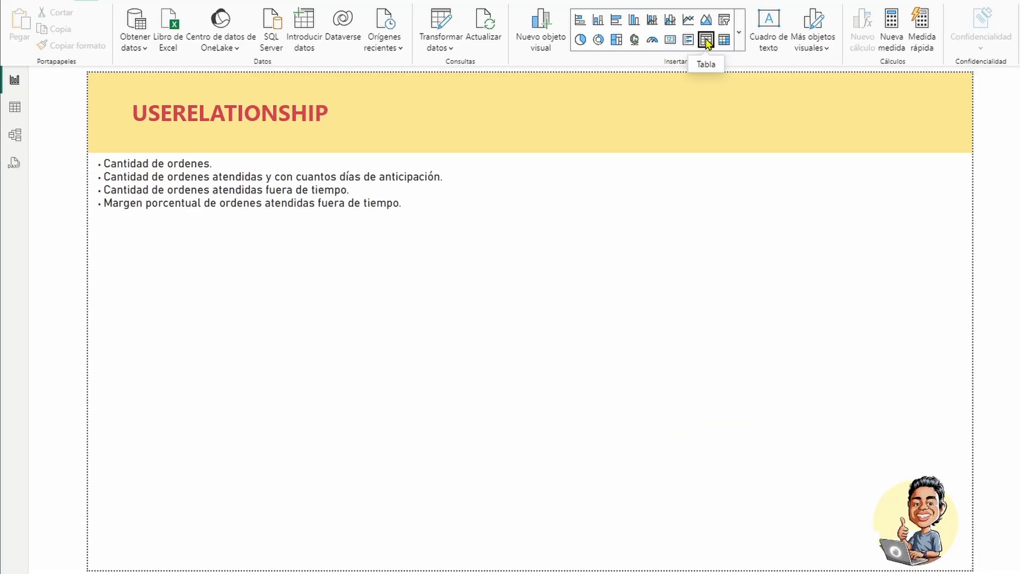
# Insert a table visual on the report page, make it taller and place it just below the bulleted text.
pyautogui.click(543, 65)
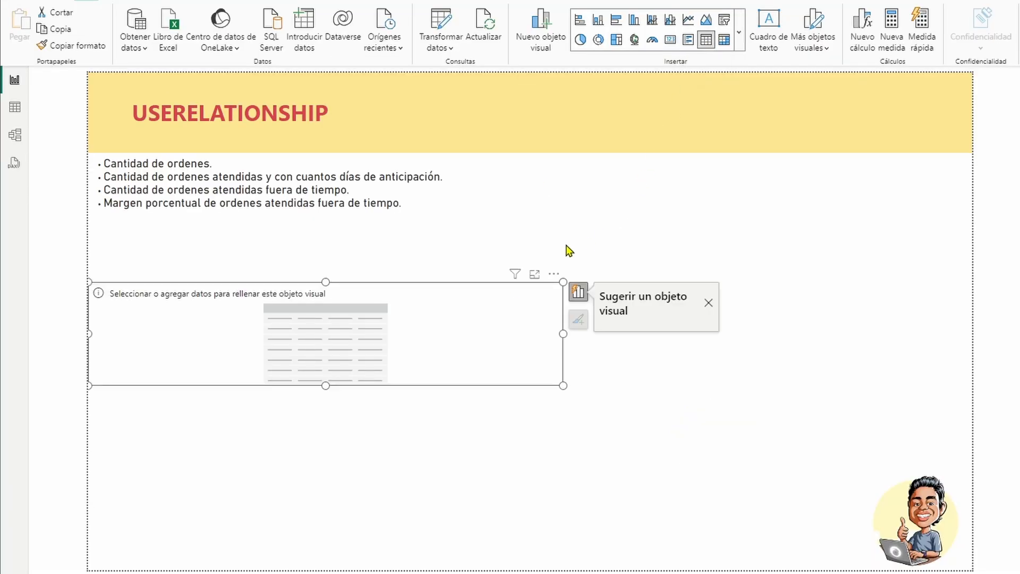
pyautogui.moveTo(323, 383); pyautogui.dragTo(335, 540)
pyautogui.moveTo(340, 353); pyautogui.dragTo(328, 251)
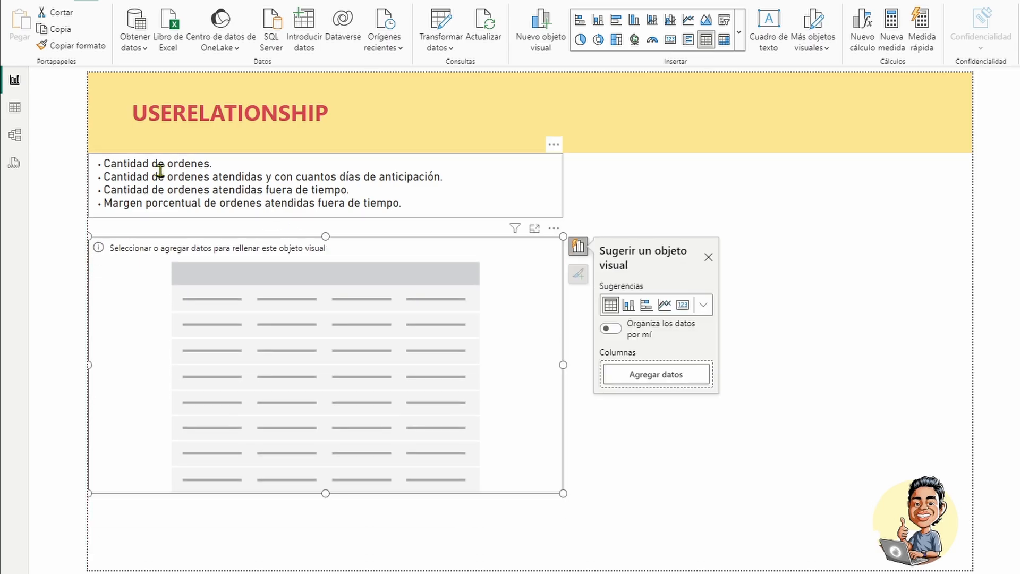
# Fill the empty table visual with the Mes column from Calendar and the Ordenes measure from Funciones Dax.
pyautogui.click(660, 382)
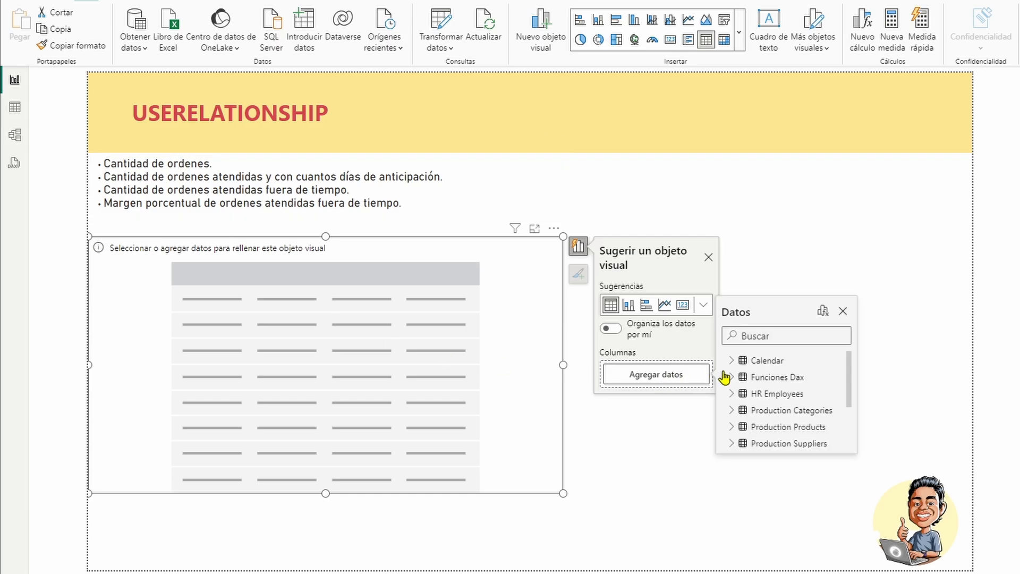
pyautogui.click(732, 363)
pyautogui.scroll(-3, 746, 409)
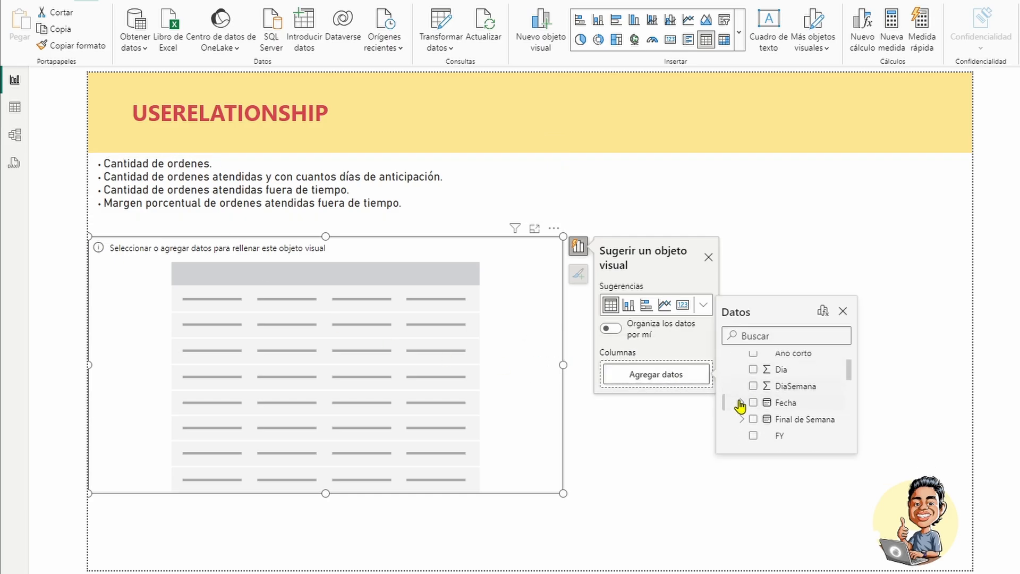
pyautogui.click(752, 407)
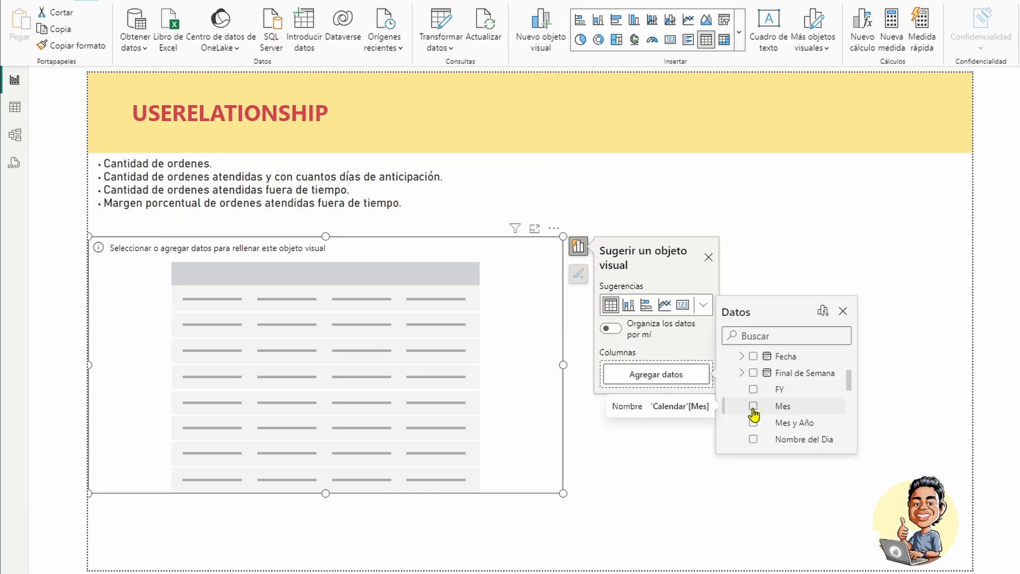
pyautogui.scroll(3, 751, 376)
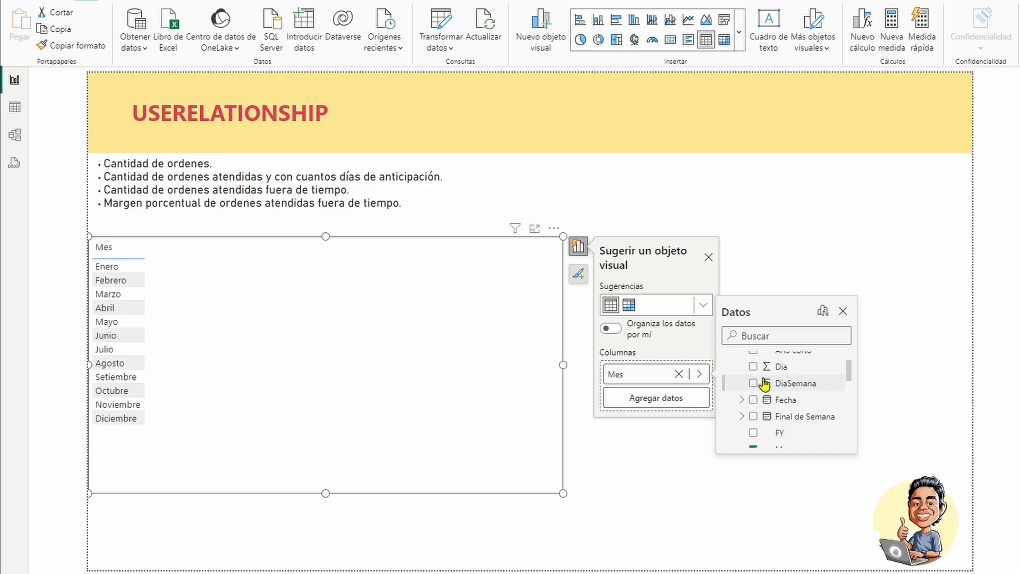
pyautogui.click(733, 362)
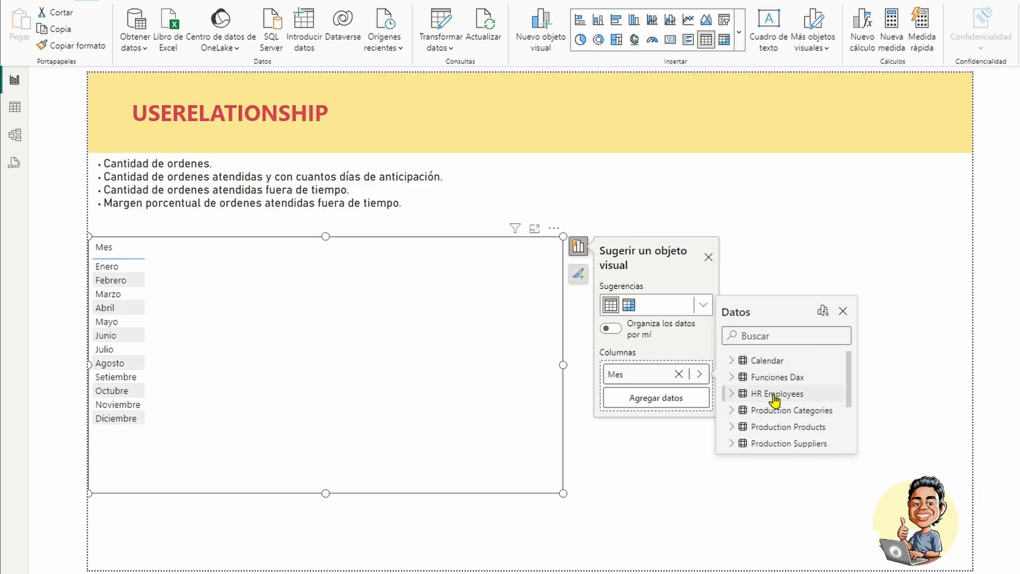
pyautogui.click(743, 378)
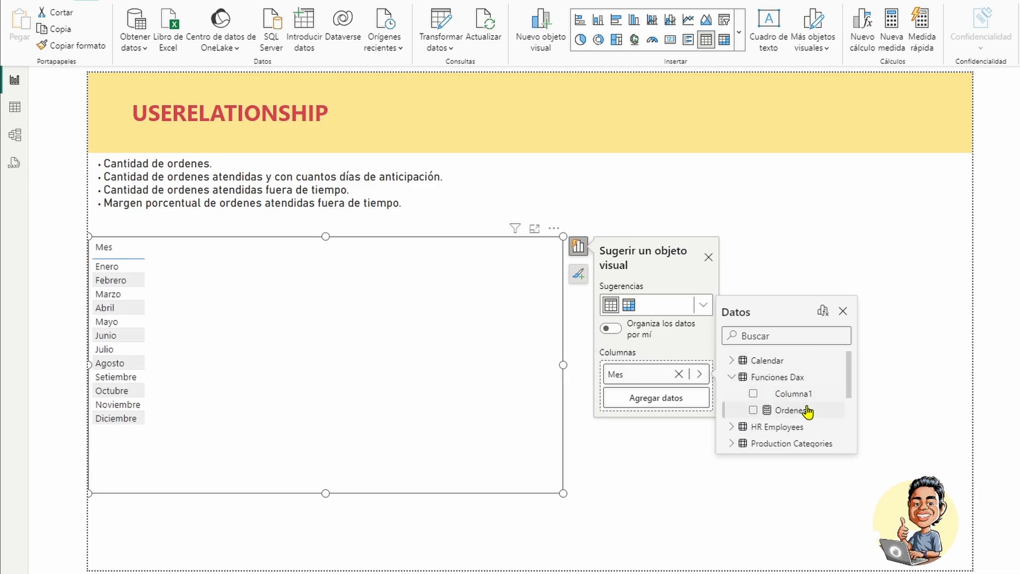
pyautogui.click(753, 410)
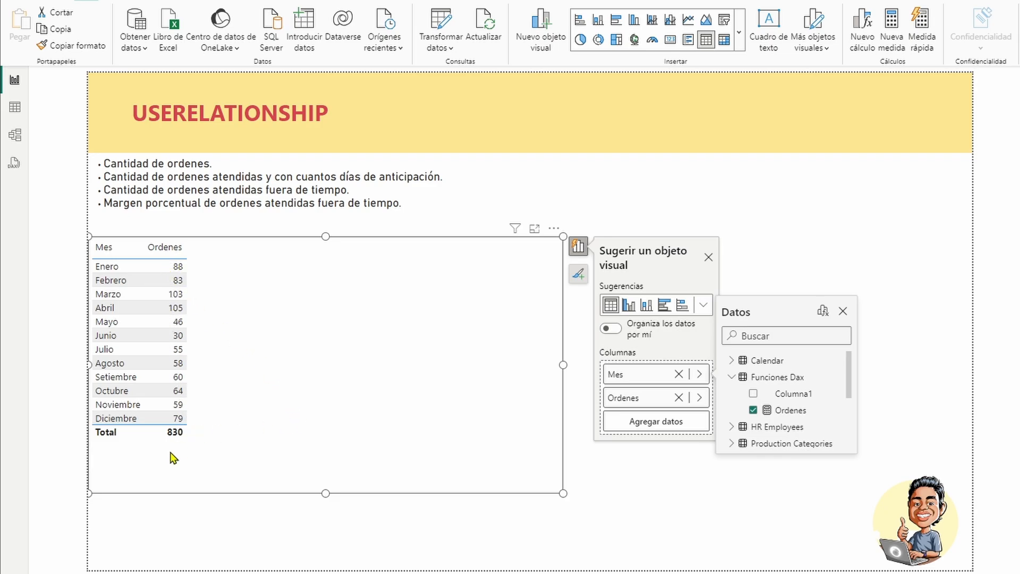
pyautogui.click(843, 311)
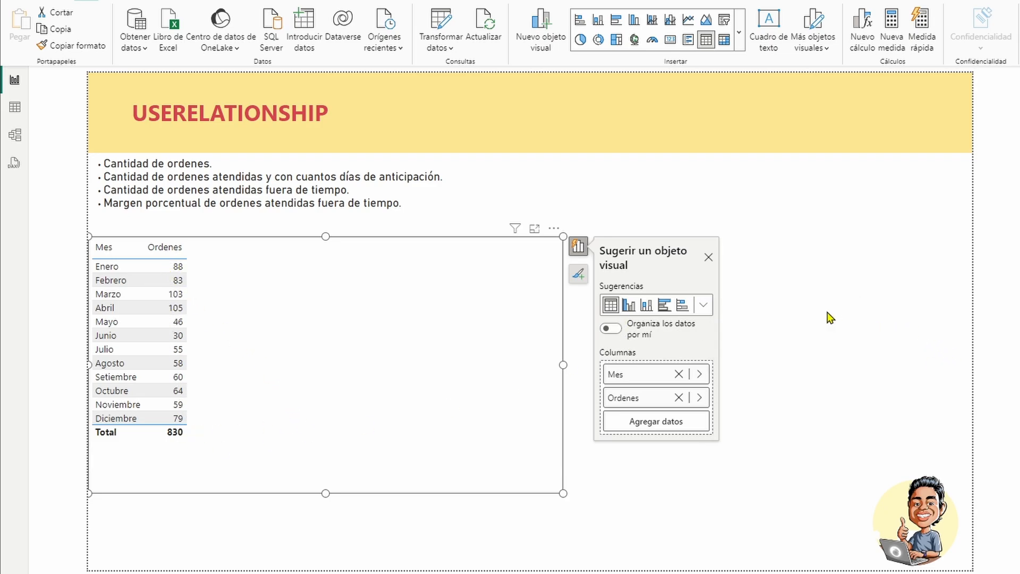
pyautogui.click(709, 260)
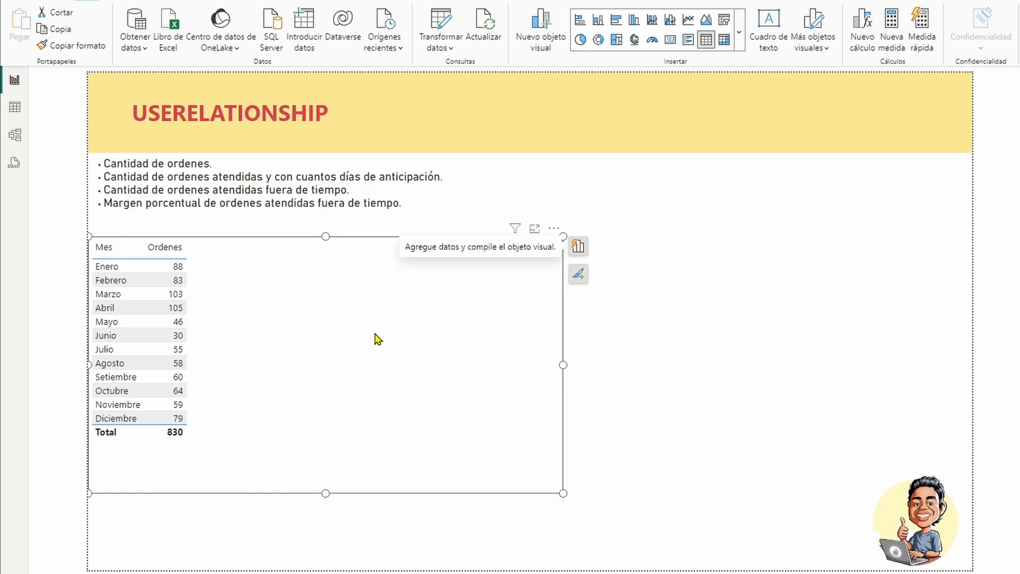
# Insert a slicer beside the bulleted text and assign it the Año field from the Calendar table.
pyautogui.click(697, 192)
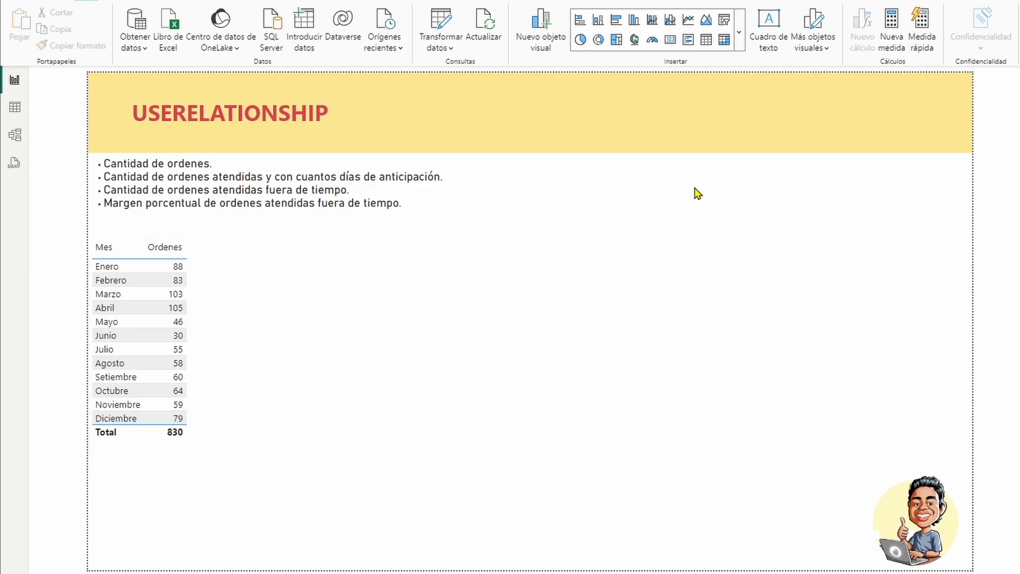
pyautogui.click(724, 21)
pyautogui.moveTo(704, 254); pyautogui.dragTo(623, 190)
pyautogui.moveTo(892, 407); pyautogui.dragTo(725, 280)
pyautogui.click(806, 317)
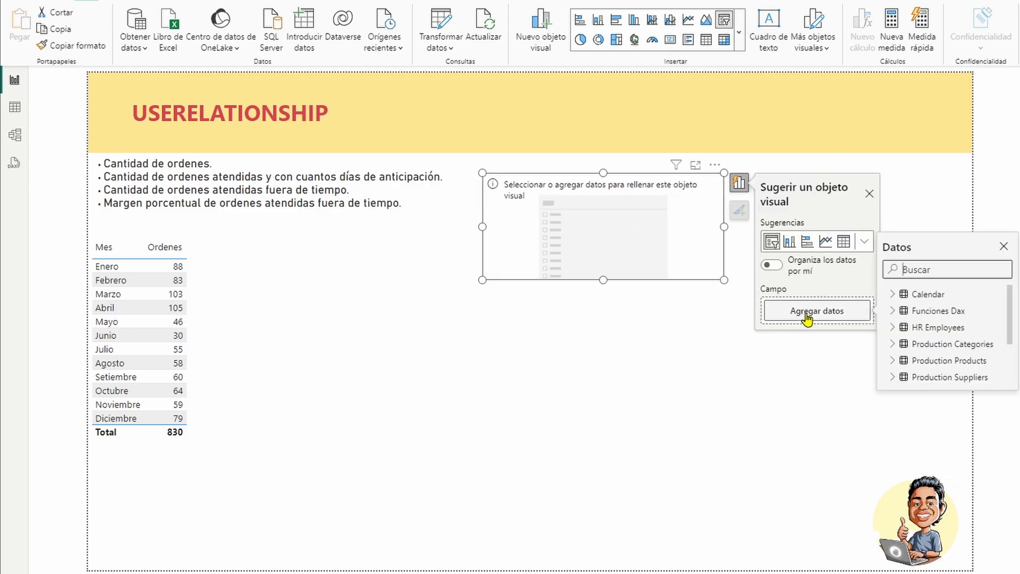
pyautogui.click(892, 296)
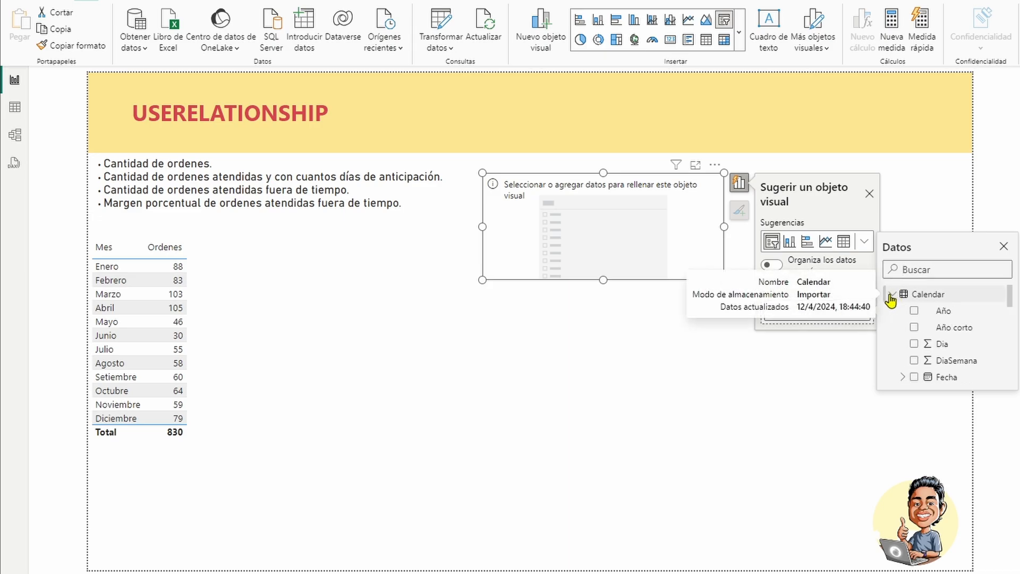
pyautogui.click(914, 311)
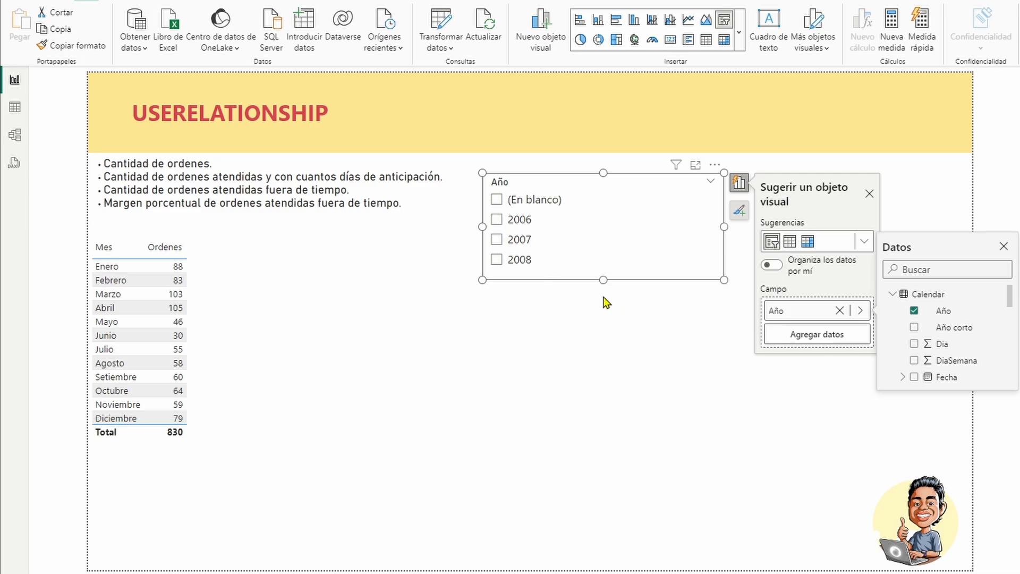
pyautogui.click(1002, 247)
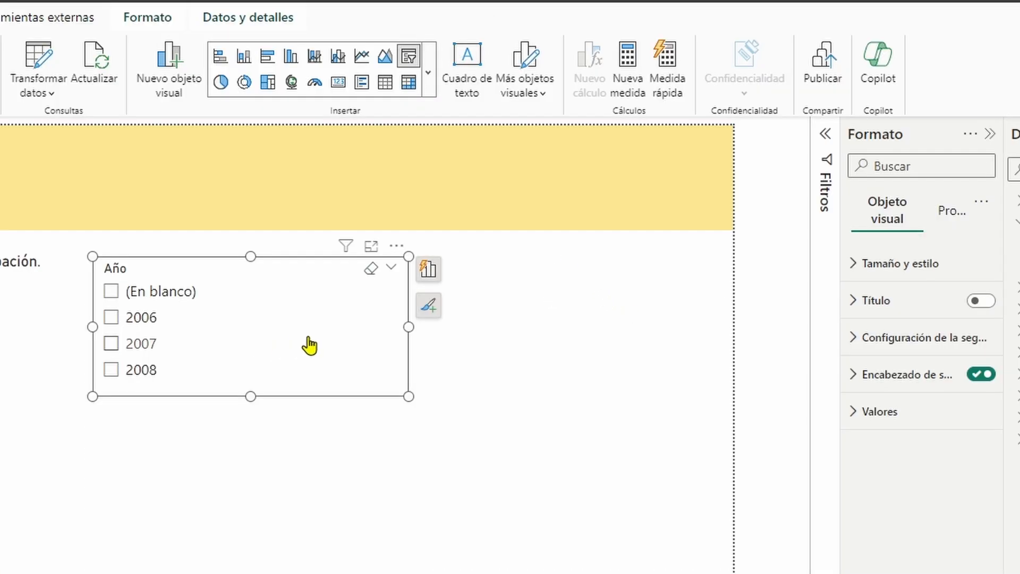
# Set the Año slicer's style to Menú desplegable, then shrink it and place it directly below the yellow banner.
pyautogui.click(853, 339)
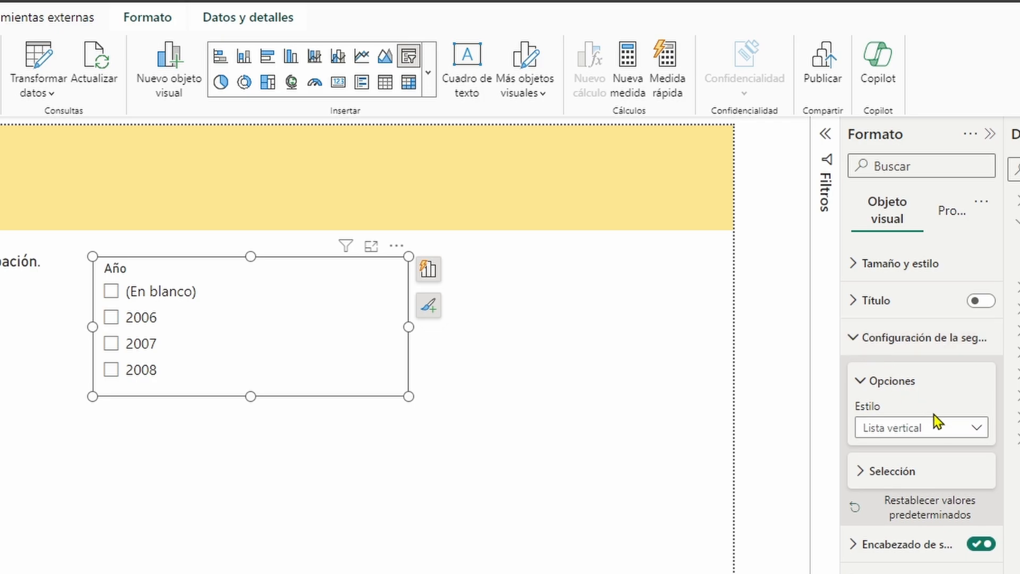
pyautogui.click(942, 432)
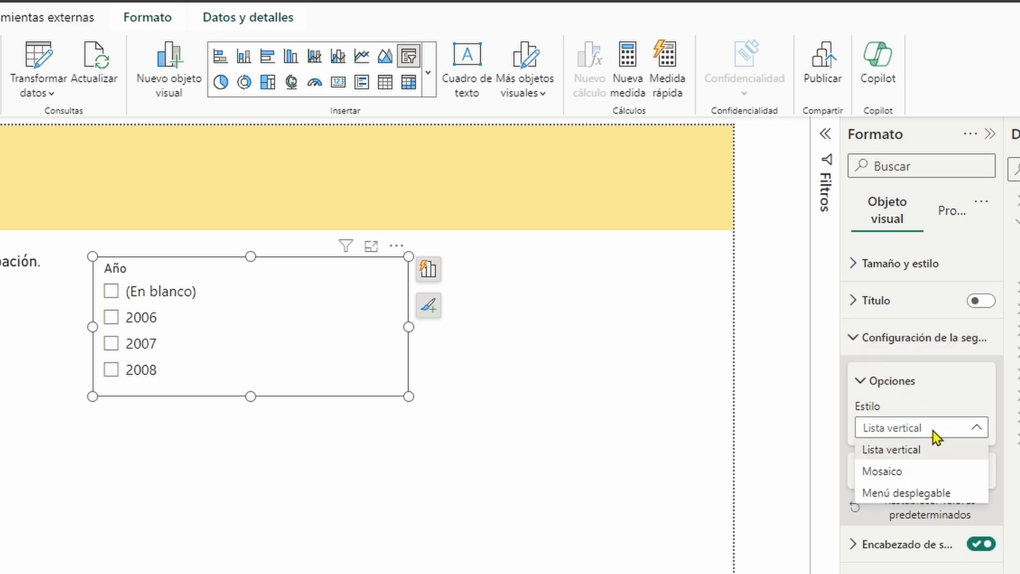
pyautogui.click(920, 494)
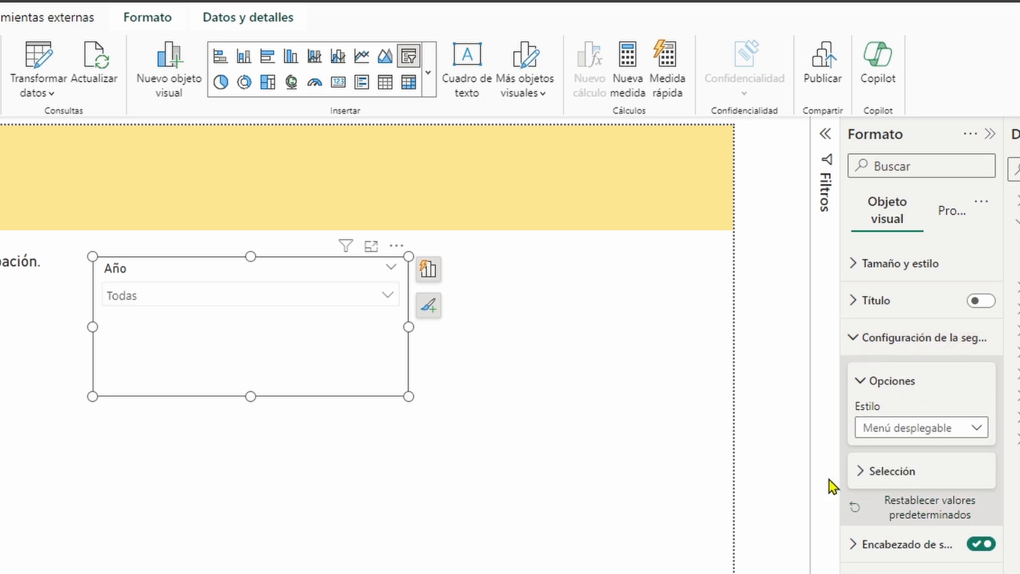
pyautogui.moveTo(407, 399); pyautogui.dragTo(246, 327)
pyautogui.moveTo(156, 269); pyautogui.dragTo(182, 243)
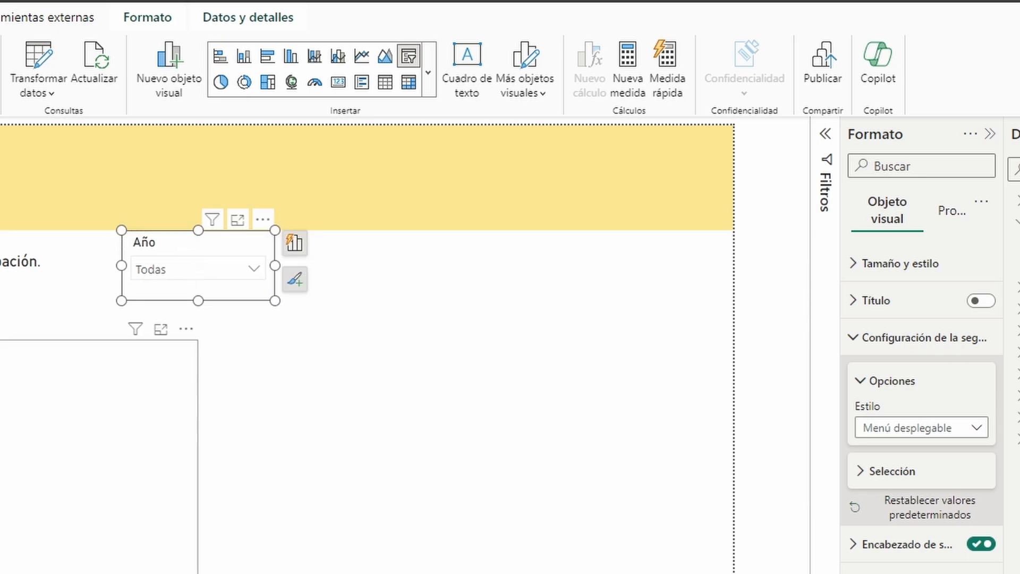
# Add a visual-level filter to the Año slicer so it lists only years where Ordenes no está en blanco.
pyautogui.click(250, 269)
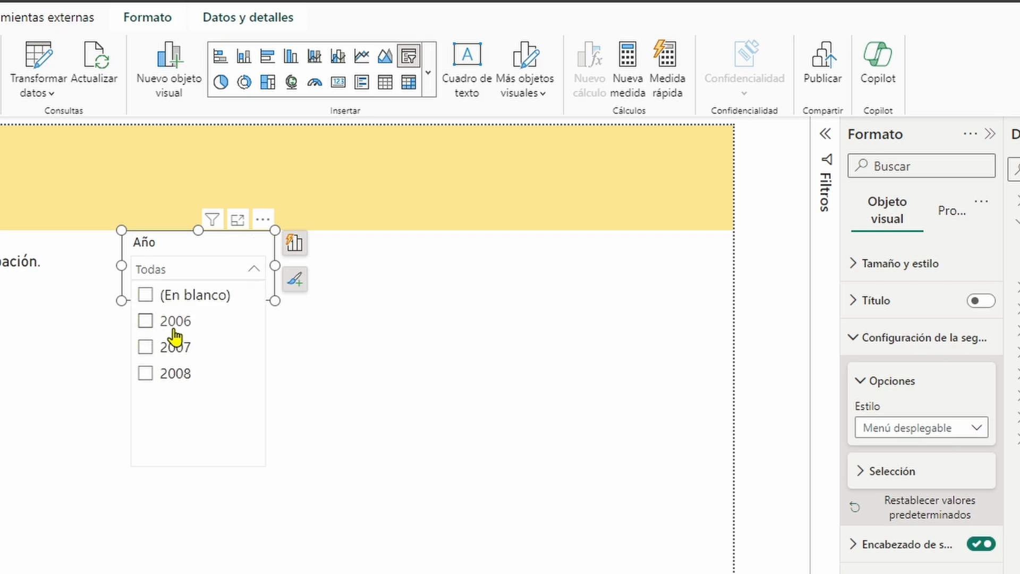
pyautogui.click(385, 476)
pyautogui.click(164, 245)
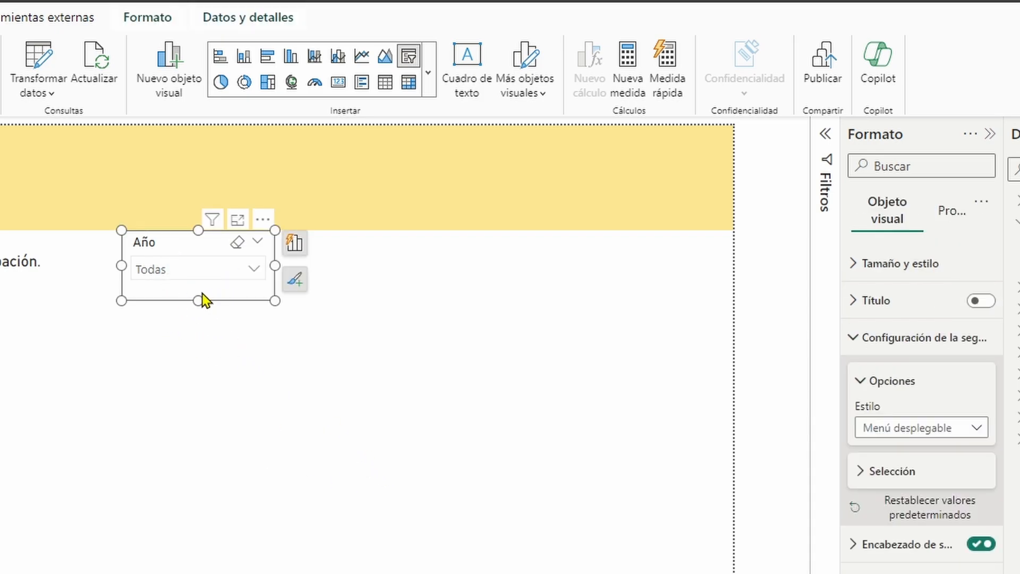
pyautogui.click(258, 271)
pyautogui.click(164, 243)
pyautogui.click(825, 134)
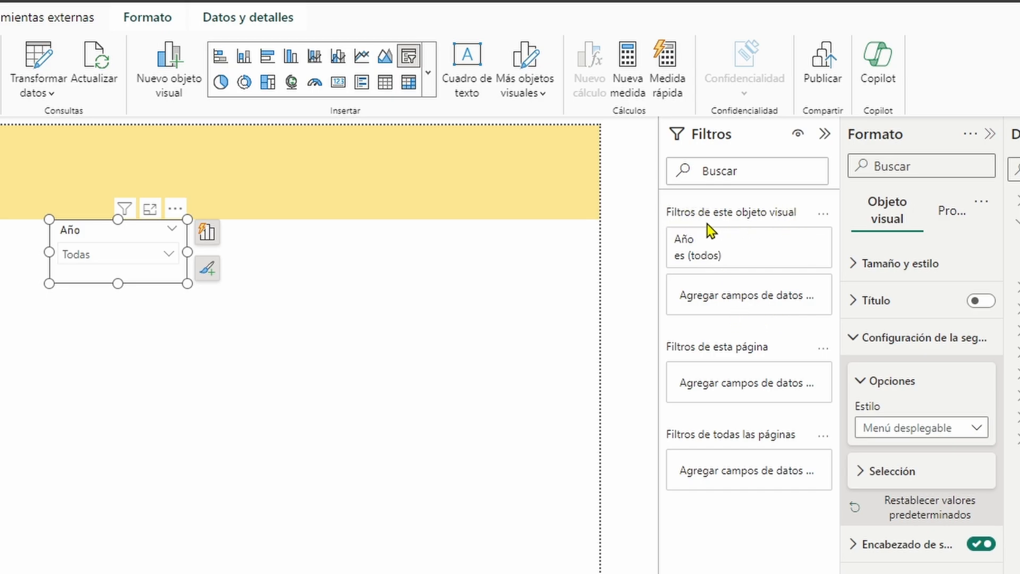
pyautogui.moveTo(989, 274); pyautogui.dragTo(684, 312)
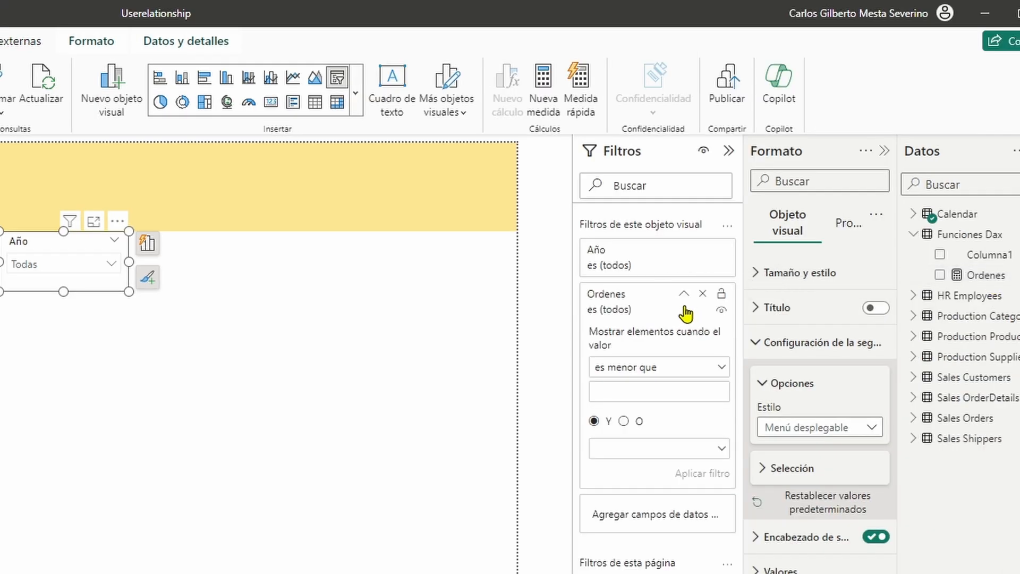
pyautogui.click(721, 367)
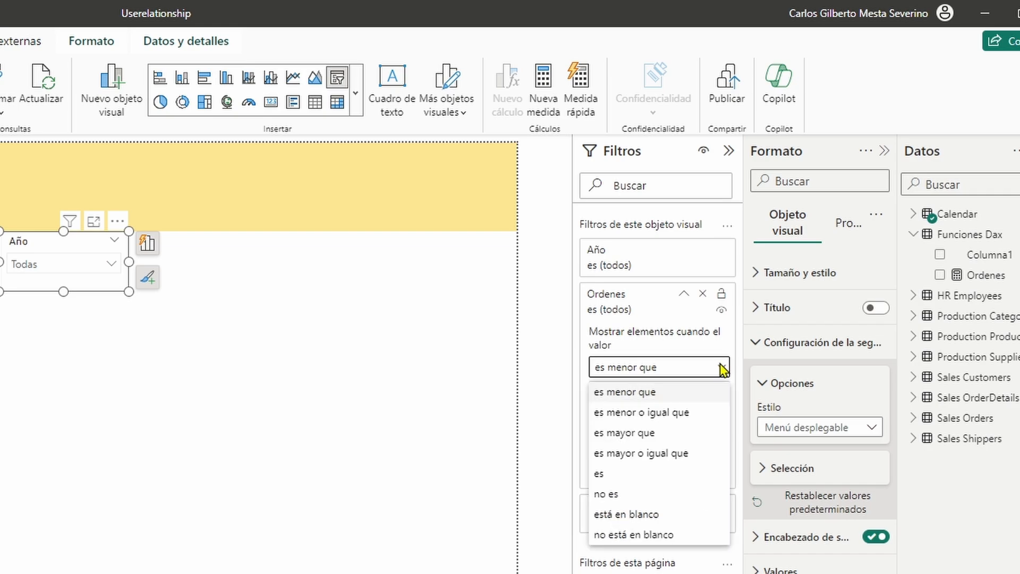
pyautogui.click(633, 535)
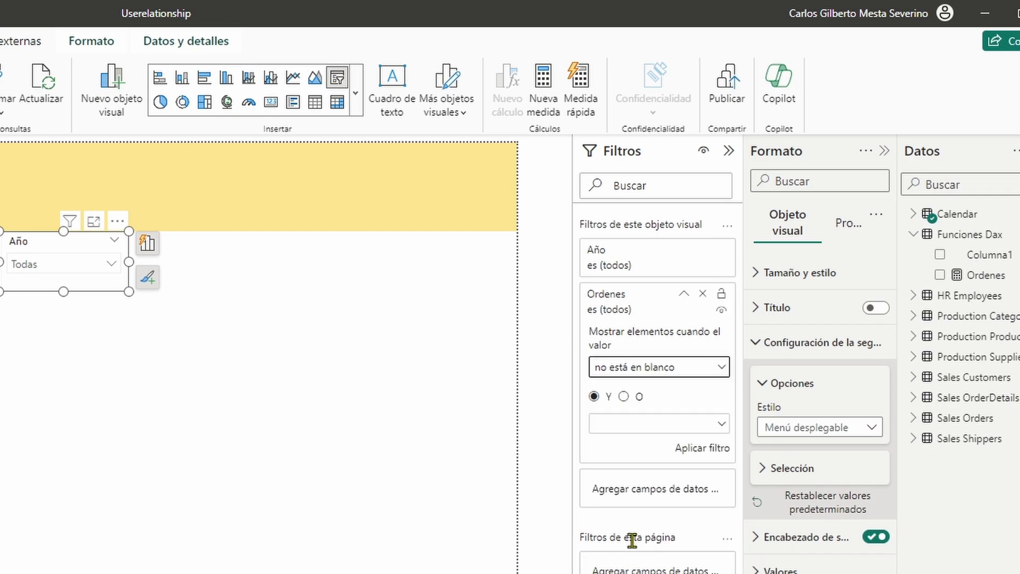
pyautogui.click(702, 449)
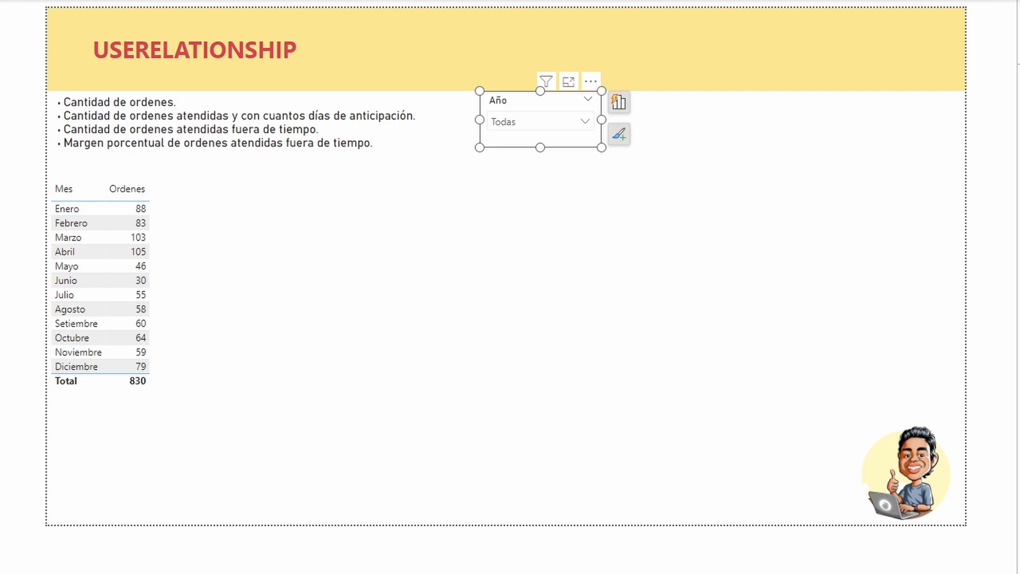
pyautogui.click(593, 124)
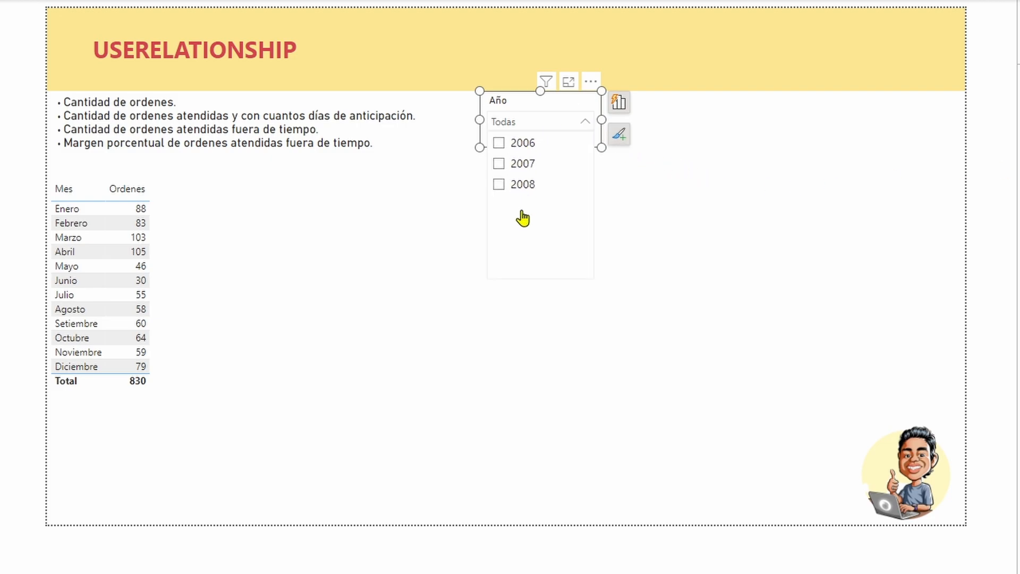
pyautogui.click(586, 124)
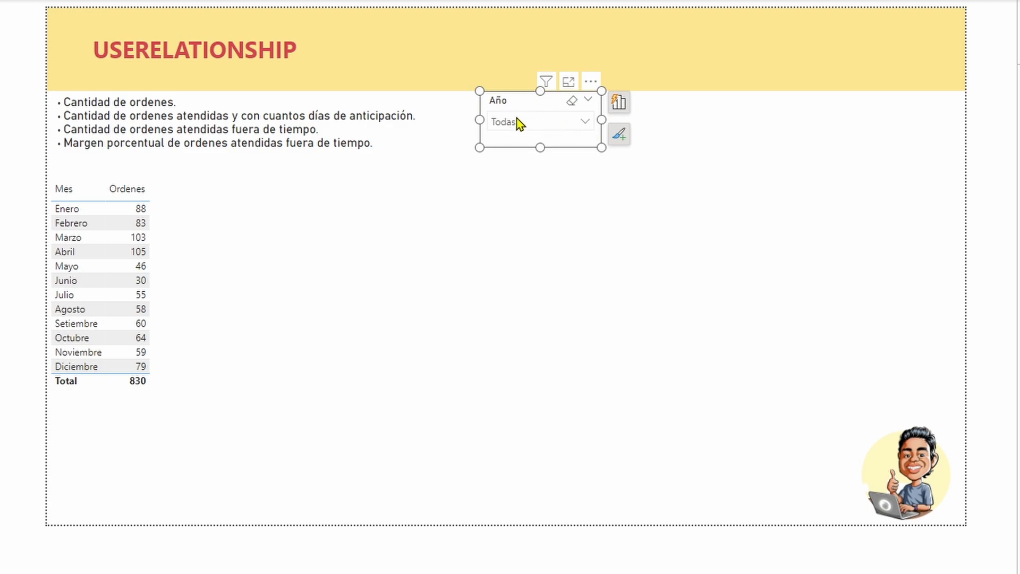
# Filter the monthly orders table to the year 2006 with the Año slicer.
pyautogui.click(254, 295)
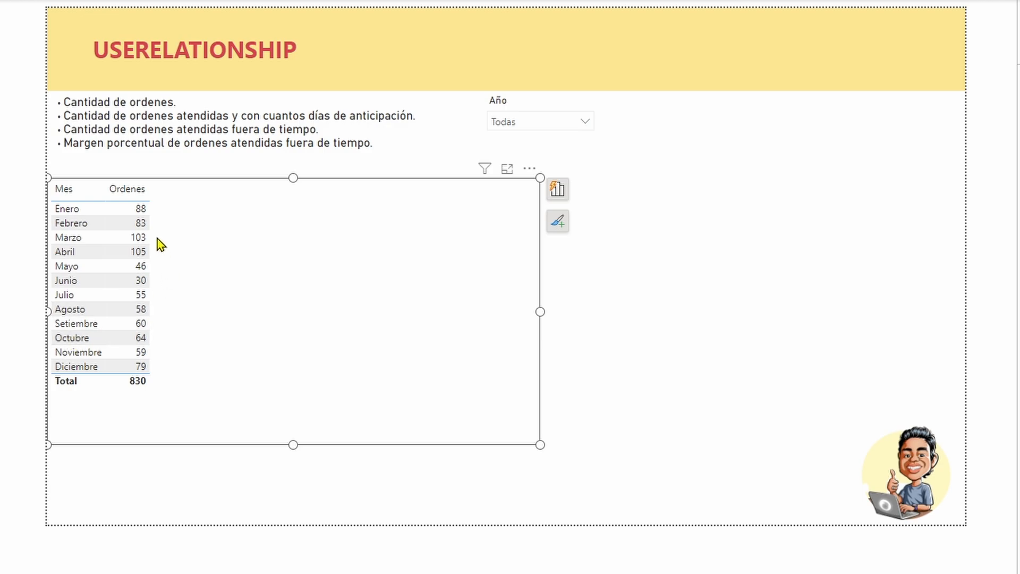
pyautogui.click(585, 125)
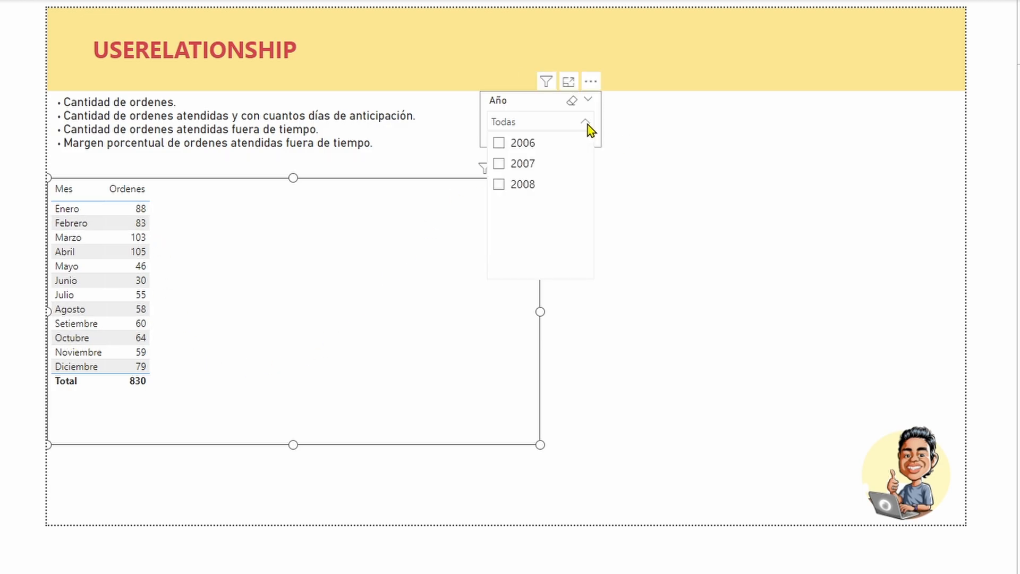
pyautogui.click(499, 146)
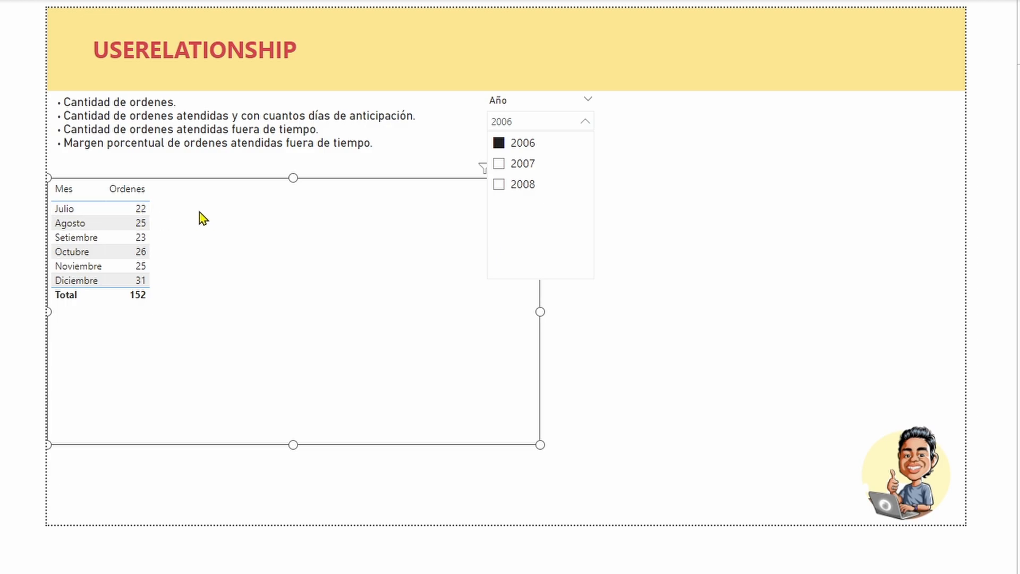
pyautogui.click(585, 121)
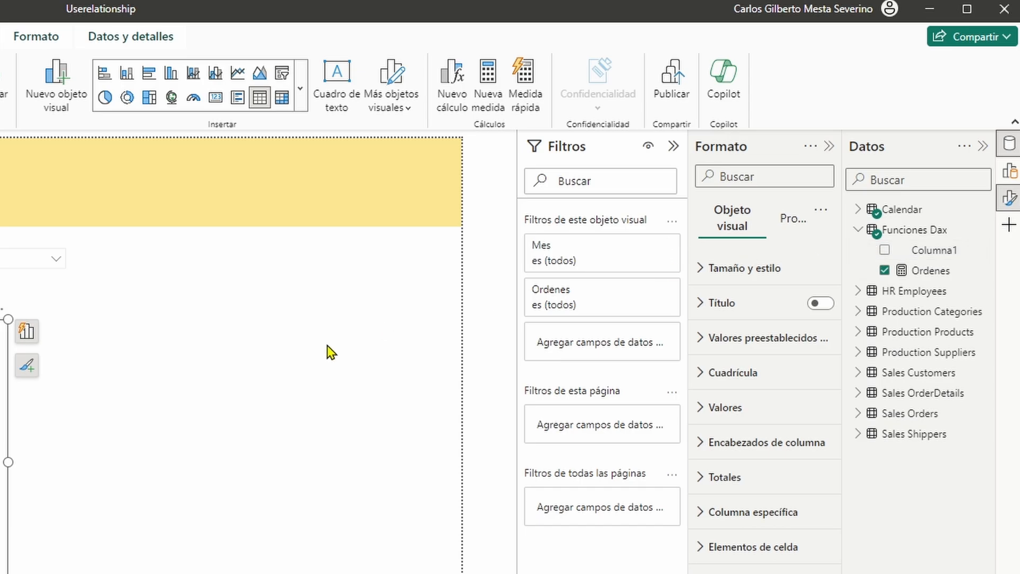
# Delete the empty column Columna1 of the Funciones Dax table from the model.
pyautogui.click(935, 256)
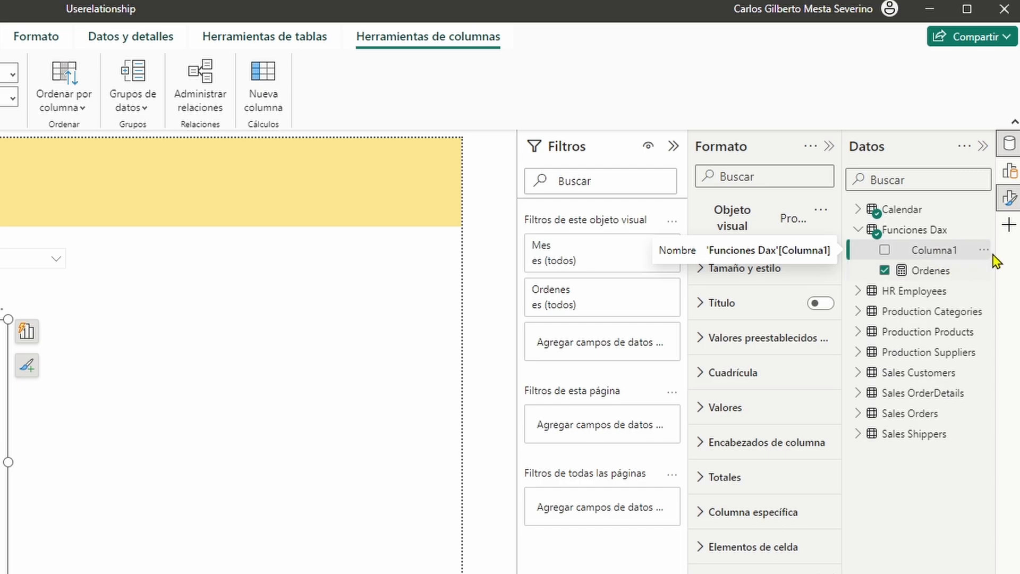
pyautogui.click(983, 251)
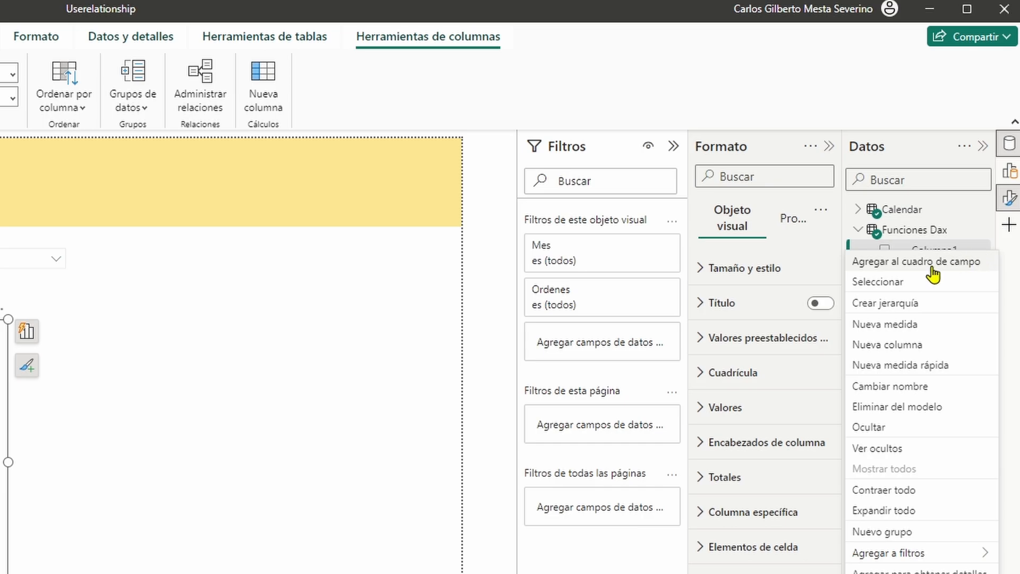
pyautogui.click(906, 413)
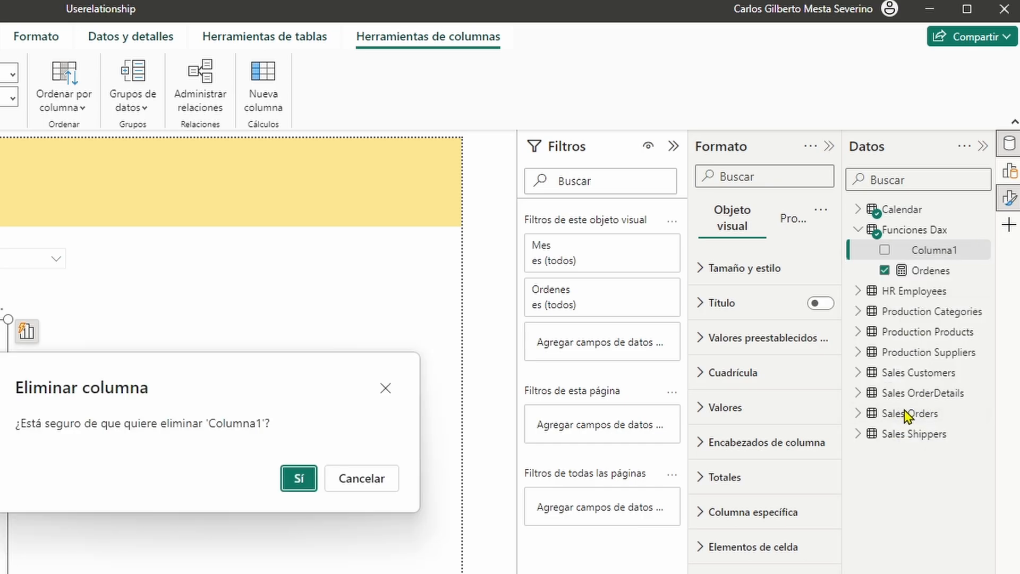
pyautogui.click(299, 481)
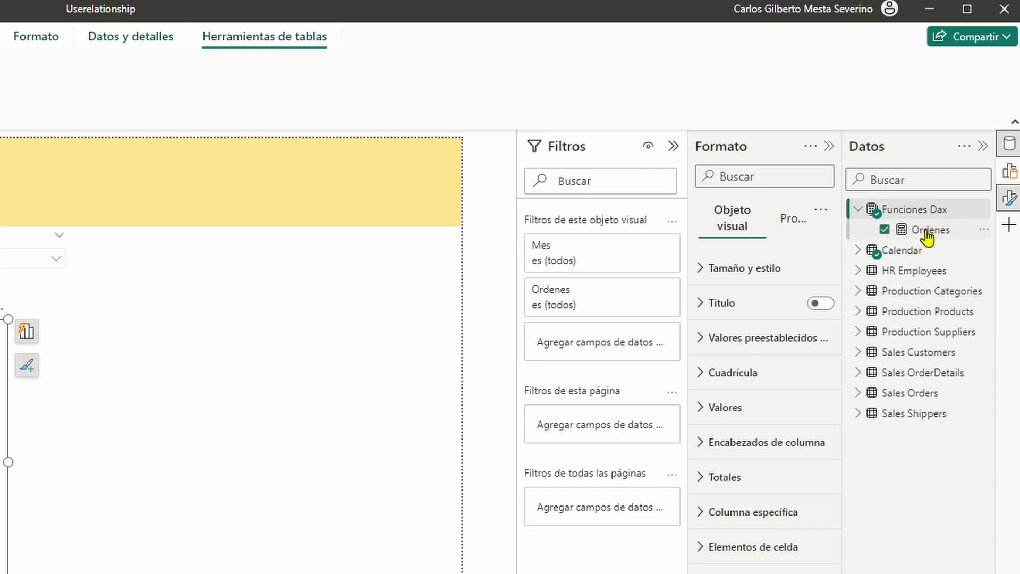
# Create the measure Ordenes Atendidas in the Funciones Dax table and begin its formula with CALCULATE on the [Ordenes] measure.
pyautogui.click(926, 233)
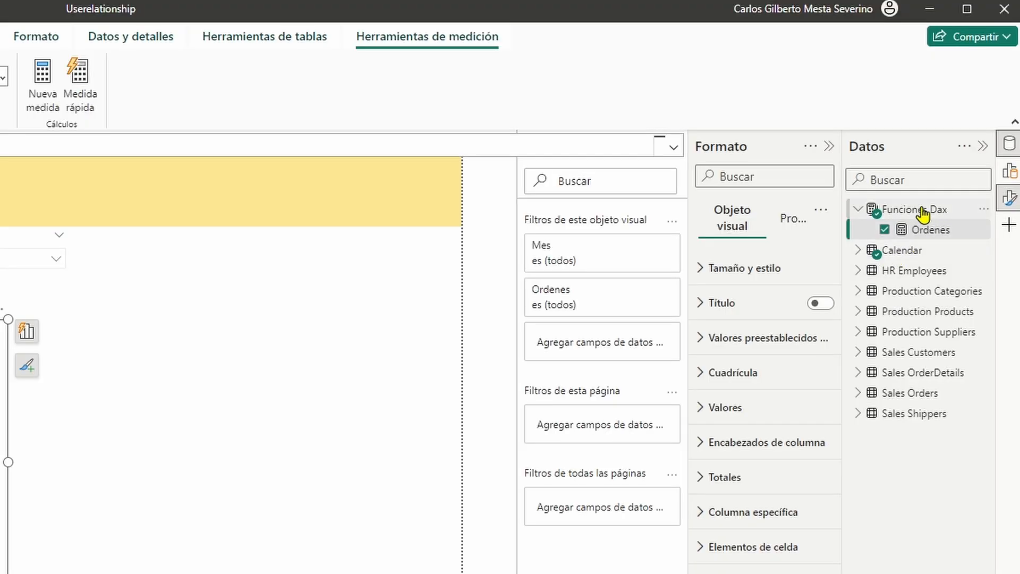
pyautogui.click(894, 212)
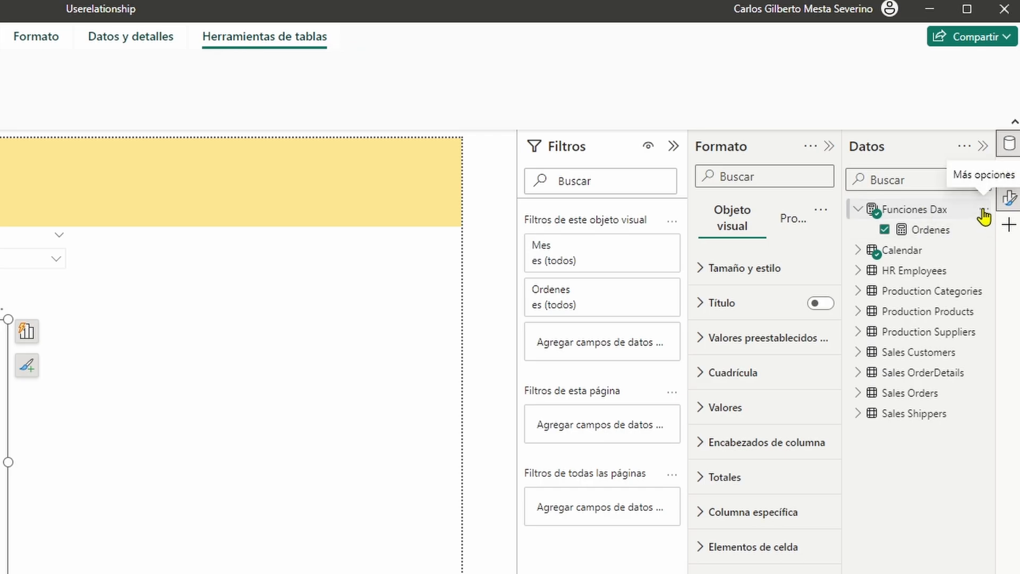
pyautogui.click(984, 213)
pyautogui.click(906, 243)
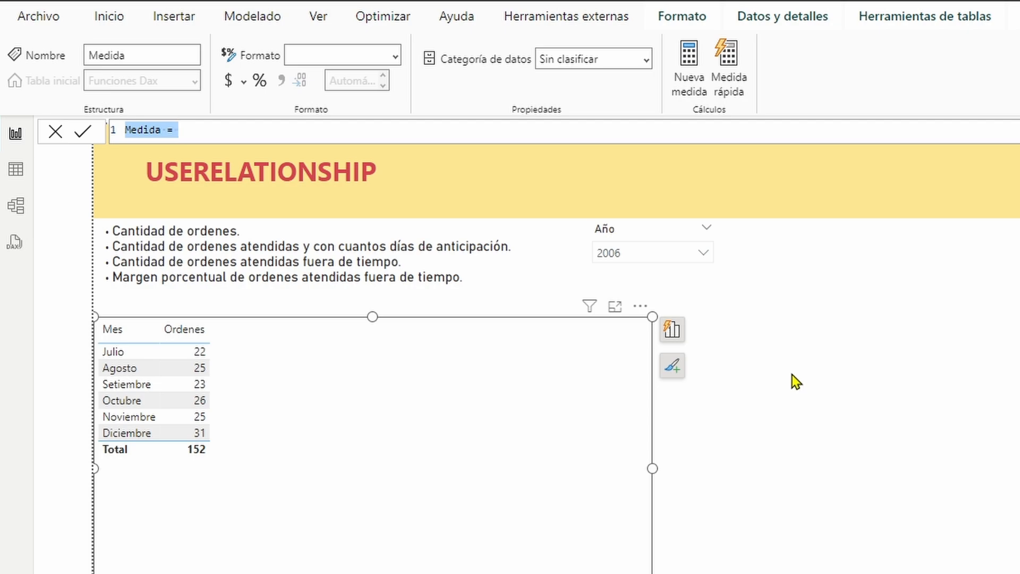
pyautogui.write('Ordenes Atendidas =')
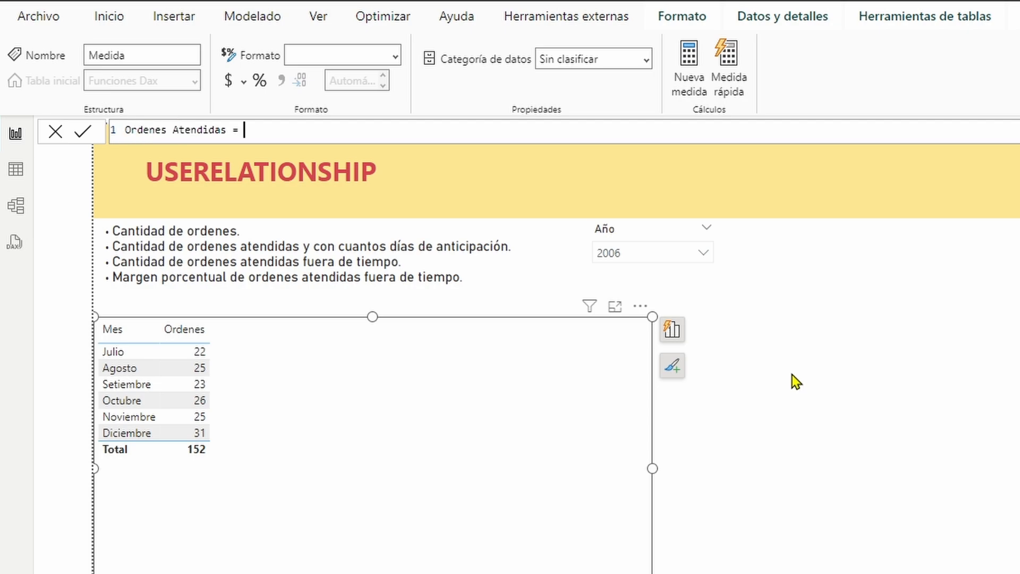
pyautogui.hotkey('shift', 'Return')
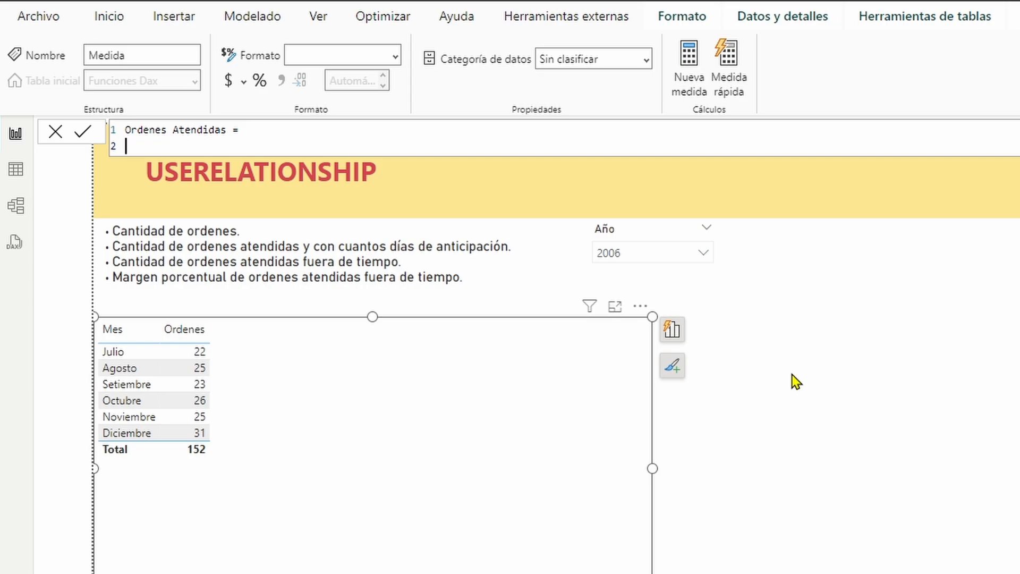
pyautogui.write('calc')
pyautogui.press('Tab')
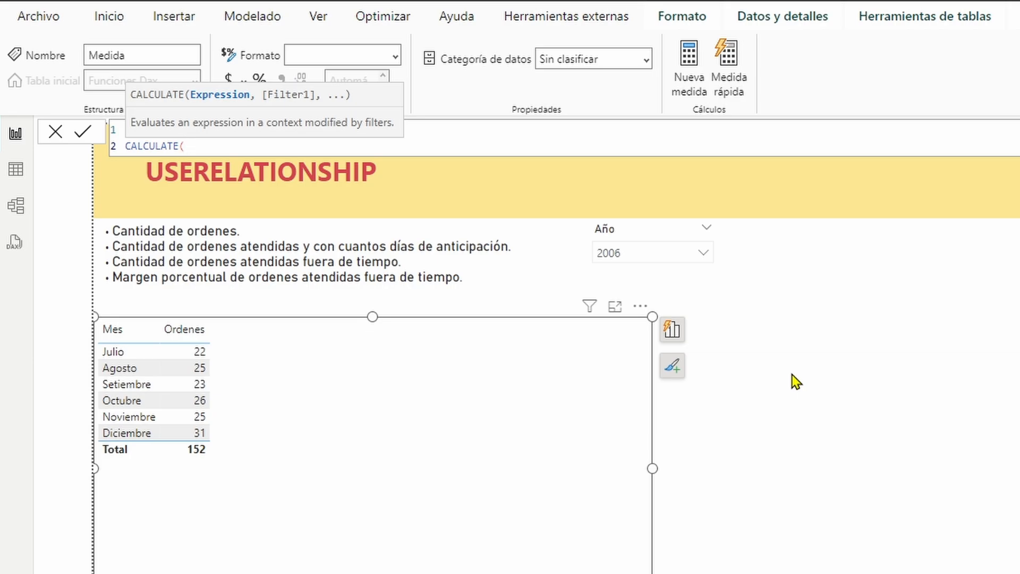
pyautogui.write('Ordenes')
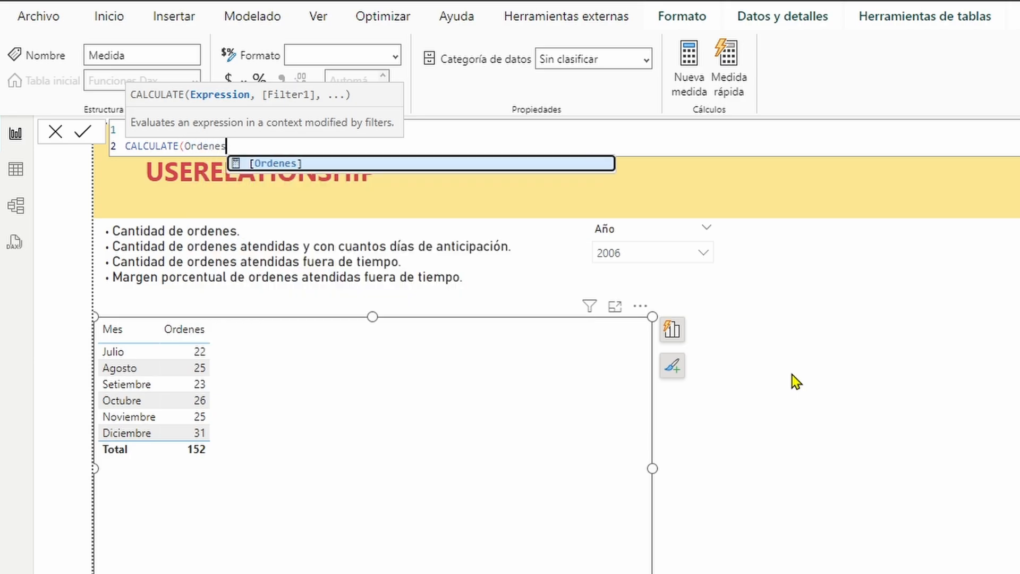
pyautogui.press('Tab')
pyautogui.write(',')
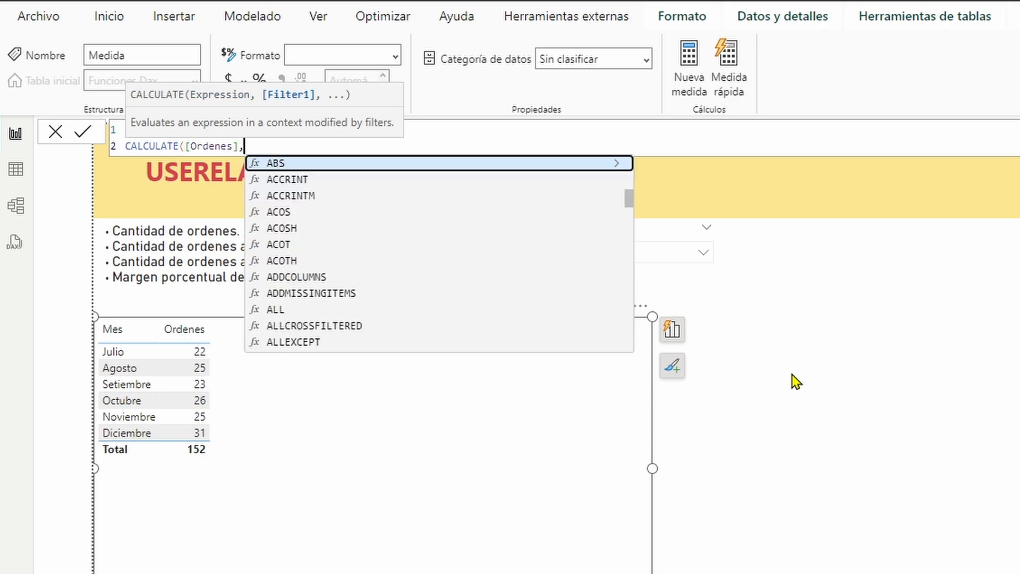
pyautogui.hotkey('shift', 'Return')
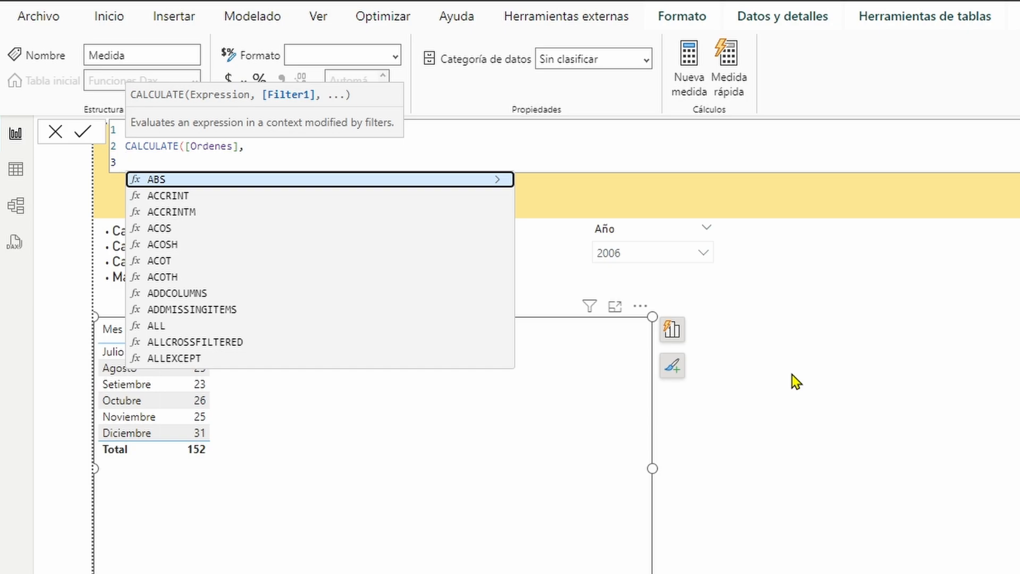
# Add a USERELATIONSHIP filter to the CALCULATE formula with 'Sales Orders'[shippeddate] as its first column.
pyautogui.write('user')
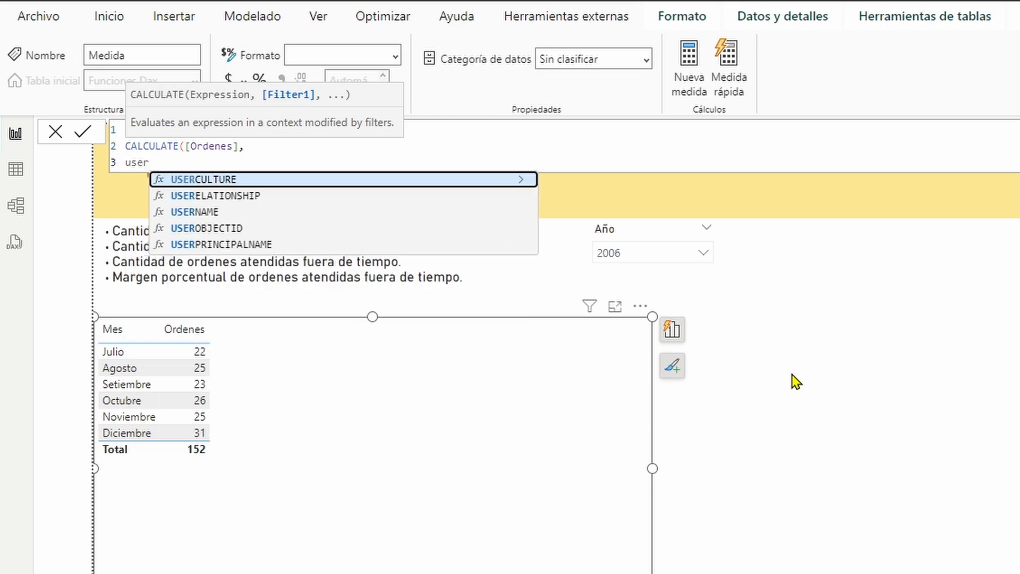
pyautogui.press('Down')
pyautogui.press('Down')
pyautogui.press('Up')
pyautogui.press('Tab')
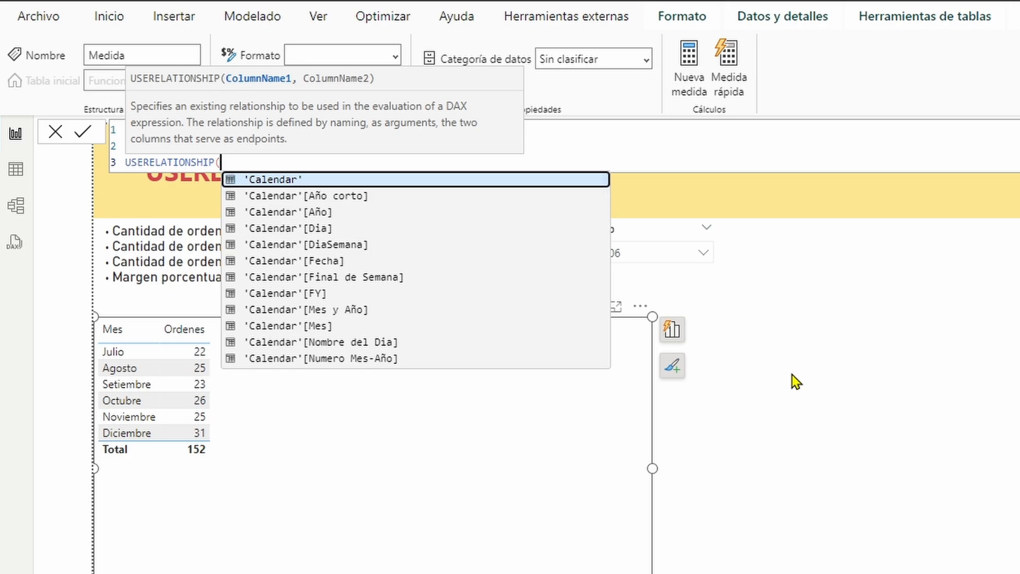
pyautogui.write('ship')
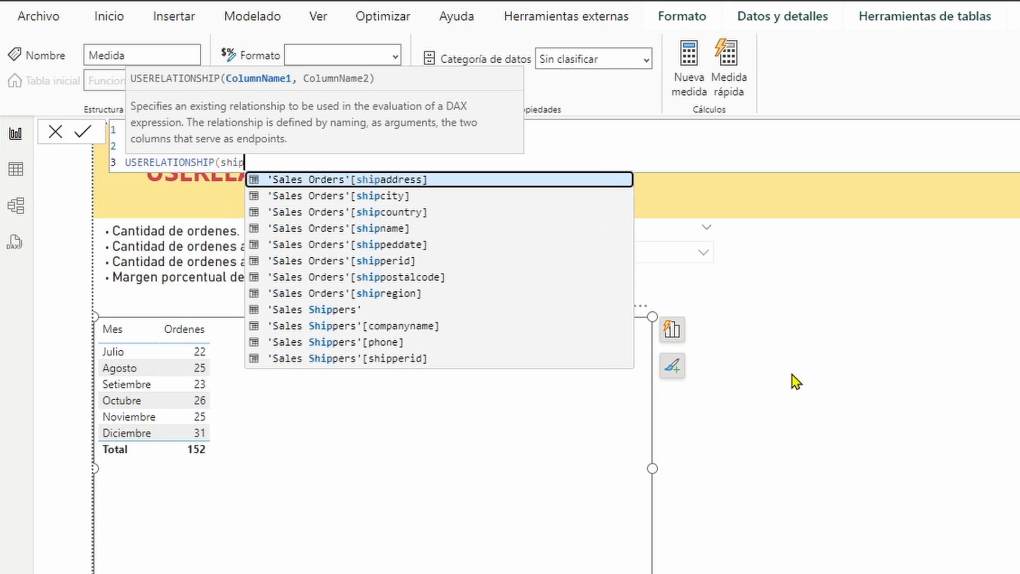
pyautogui.press('Down')
pyautogui.press('Down')
pyautogui.press('Down')
pyautogui.press('Down')
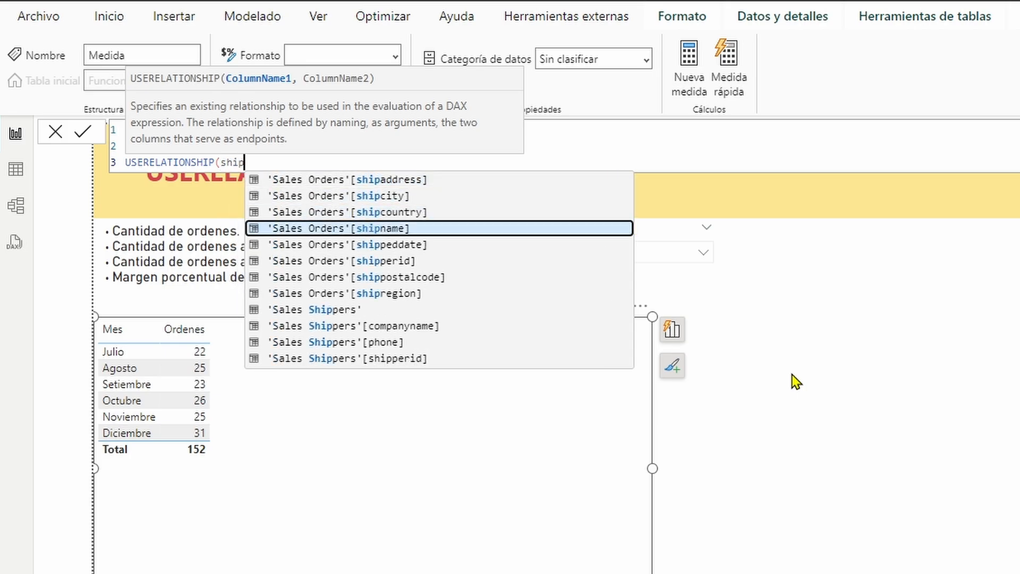
pyautogui.press('Tab')
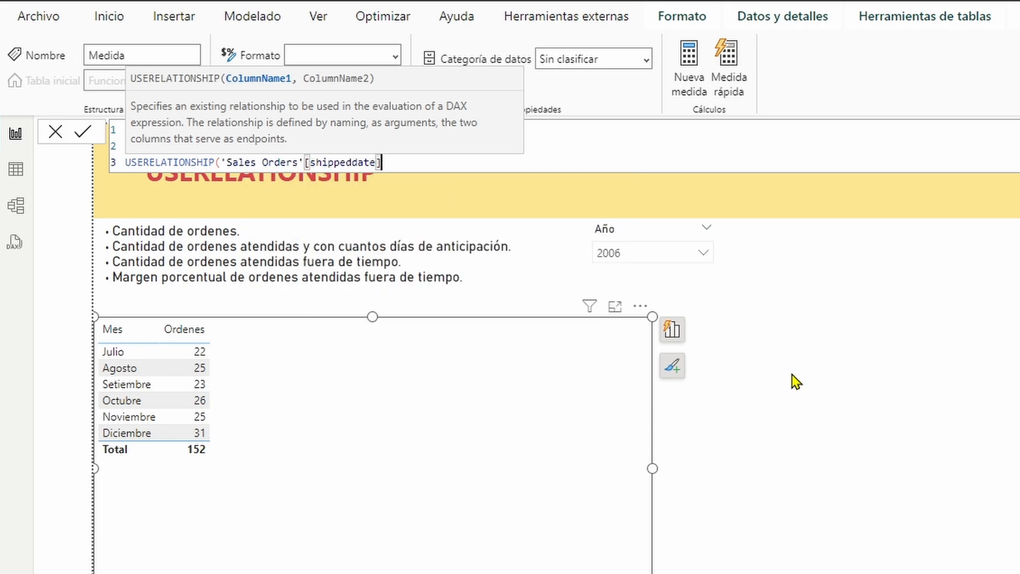
# Complete USERELATIONSHIP with 'Calendar'[Fecha] as the second column, close both functions and commit the Ordenes Atendidas measure.
pyautogui.write(',')
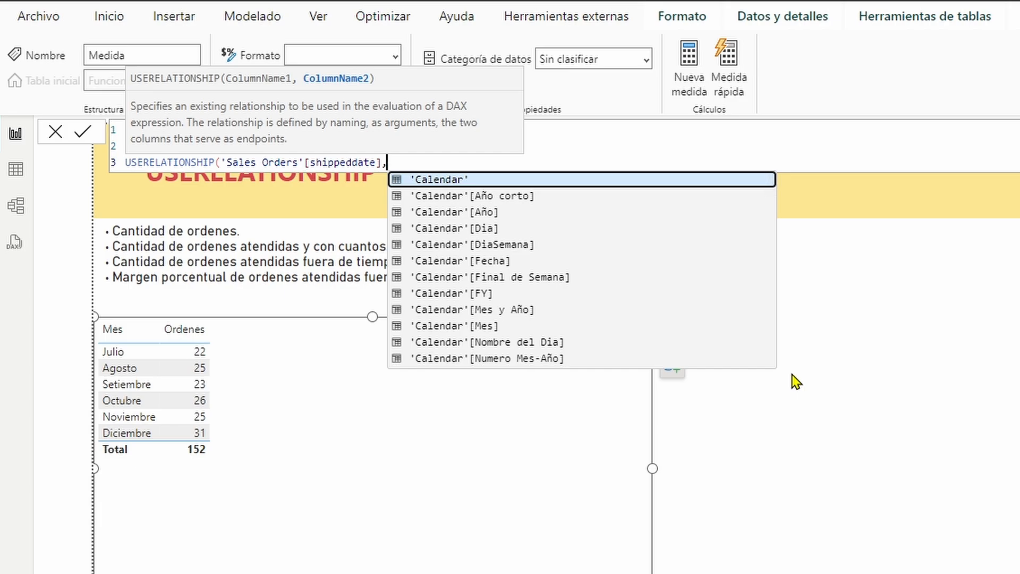
pyautogui.write('fecha')
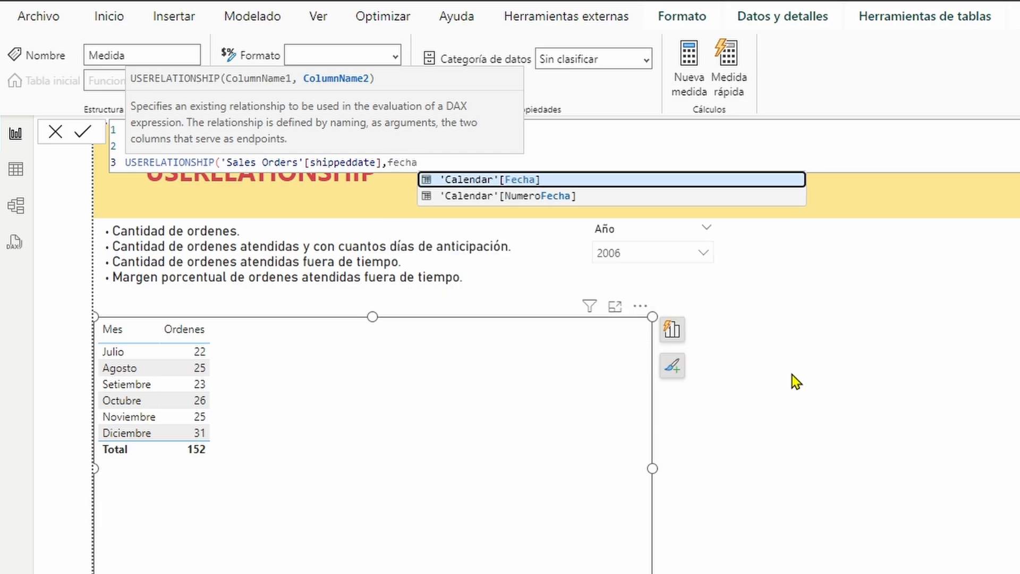
pyautogui.press('Tab')
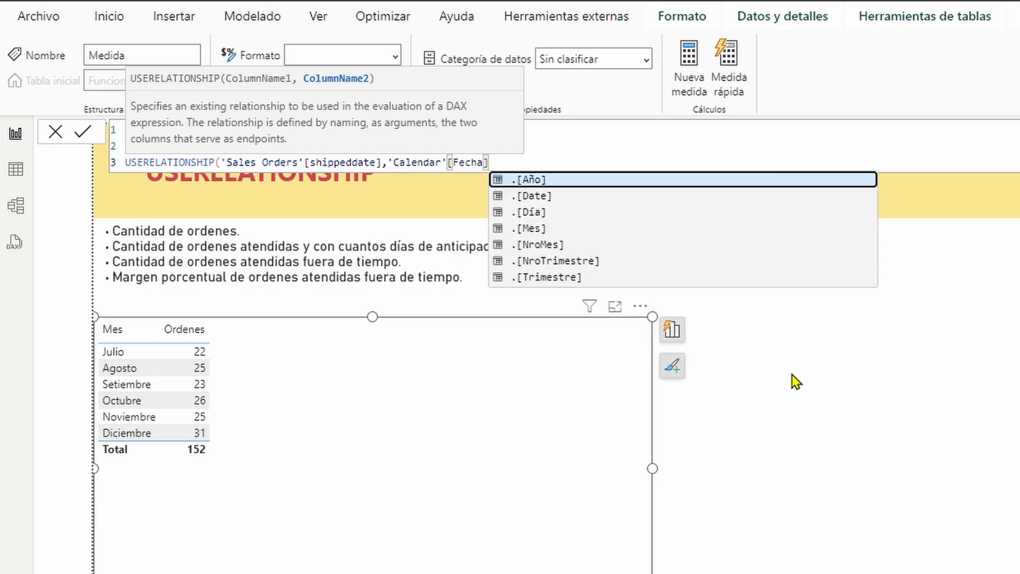
pyautogui.write(')')
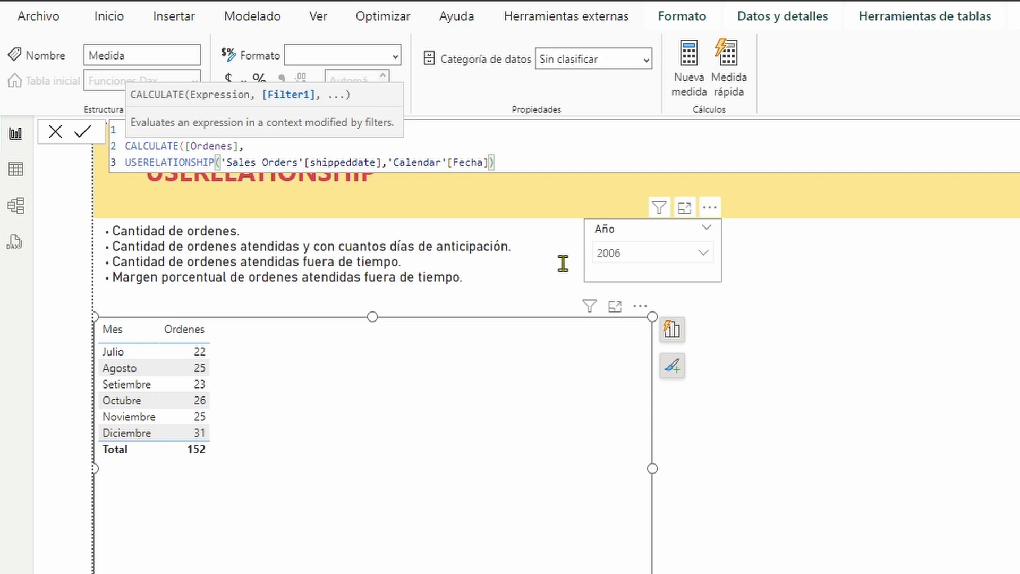
pyautogui.click(266, 147)
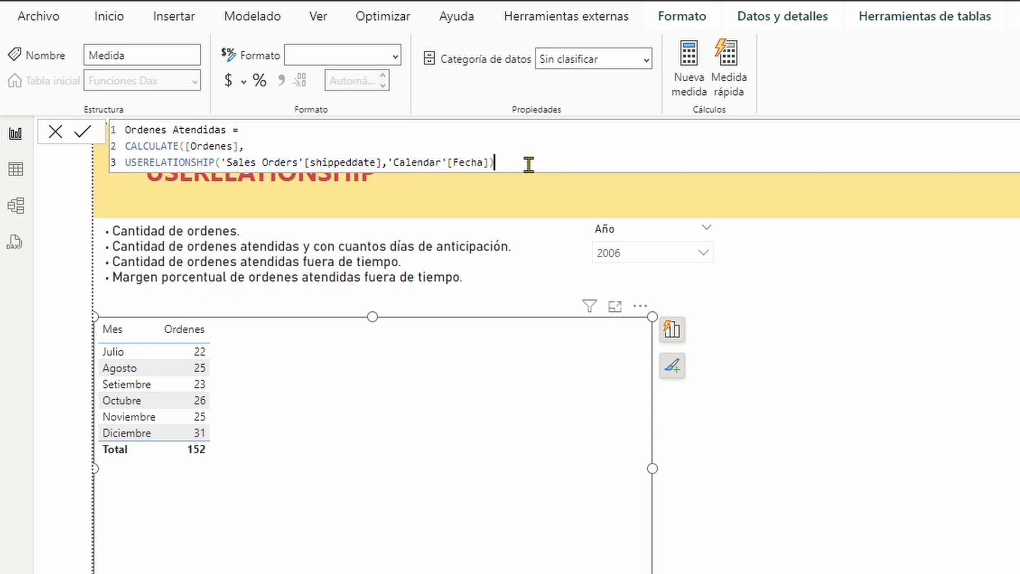
pyautogui.moveTo(526, 161); pyautogui.dragTo(213, 162)
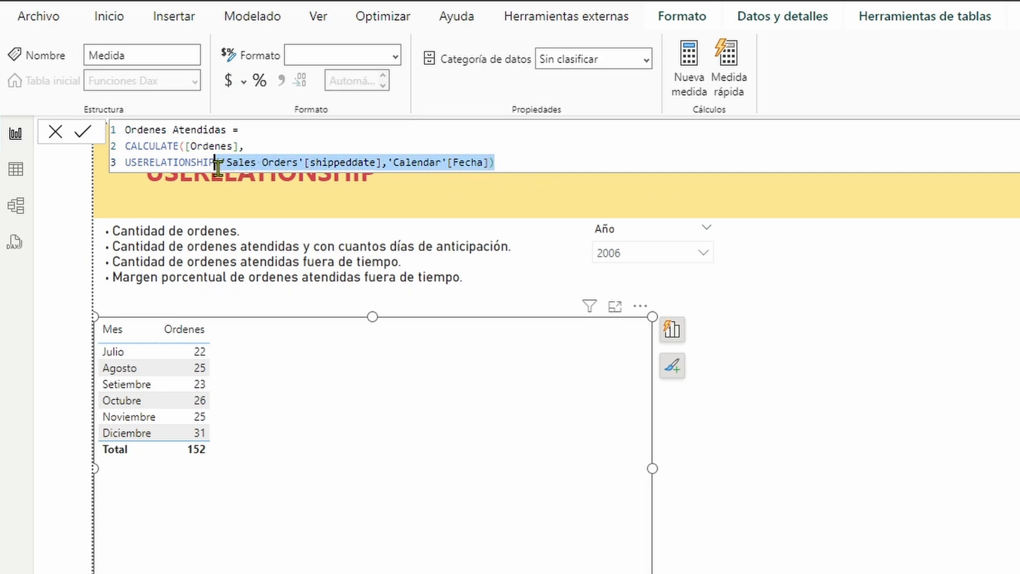
pyautogui.click(578, 162)
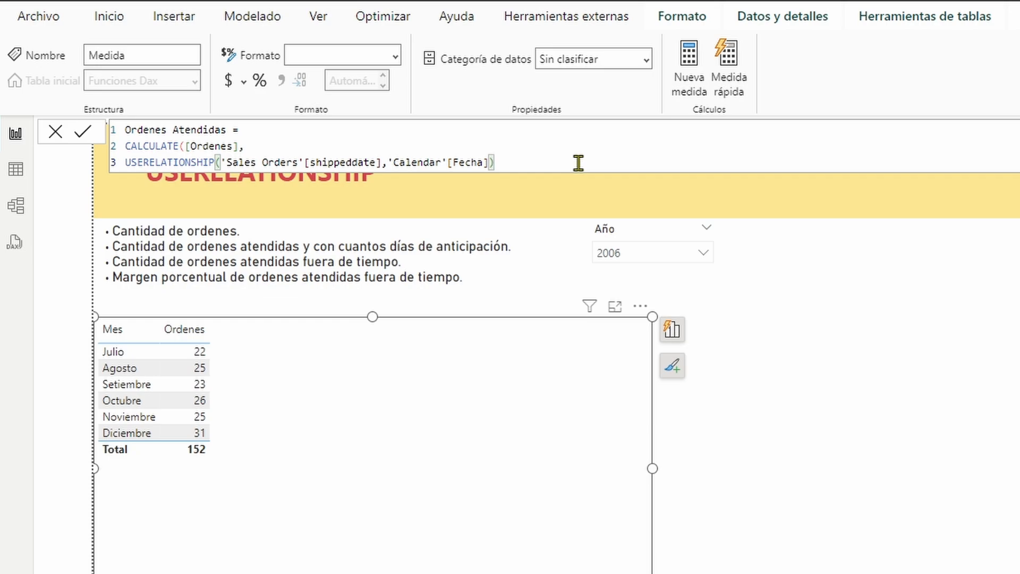
pyautogui.write(')')
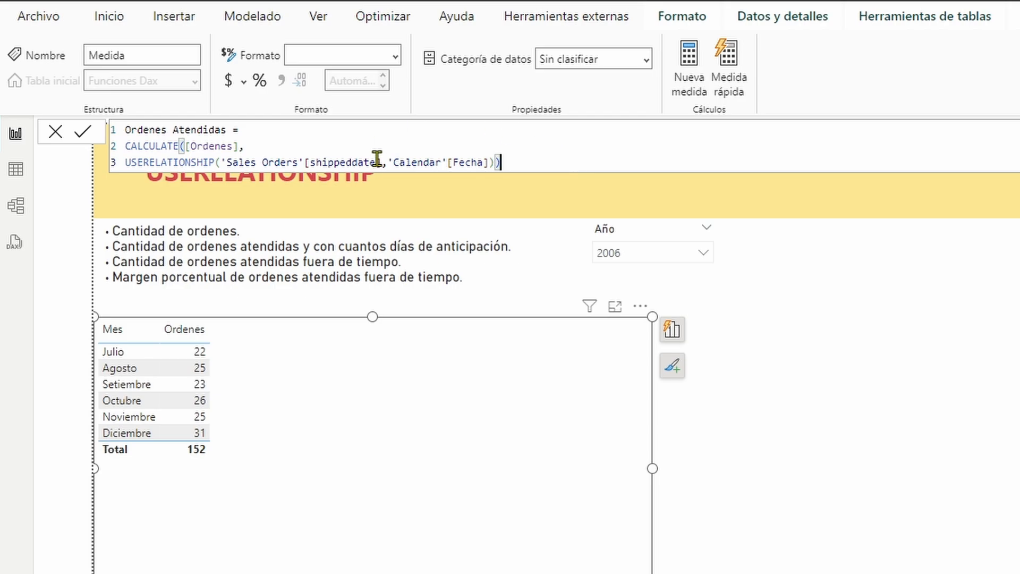
pyautogui.click(82, 133)
# Add the Ordenes Atendidas measure as a column to the monthly orders table.
pyautogui.click(549, 199)
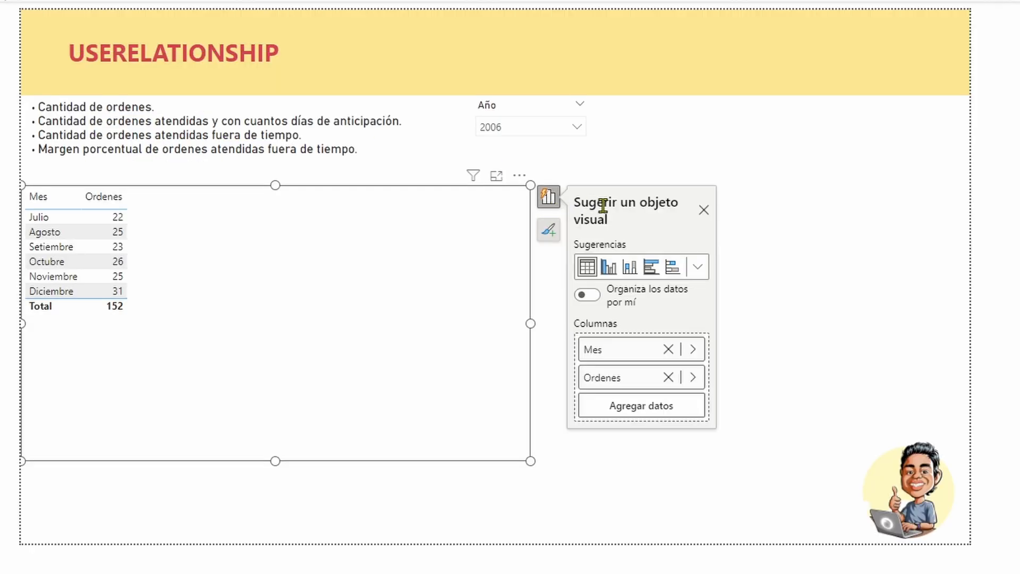
pyautogui.click(620, 409)
pyautogui.click(742, 361)
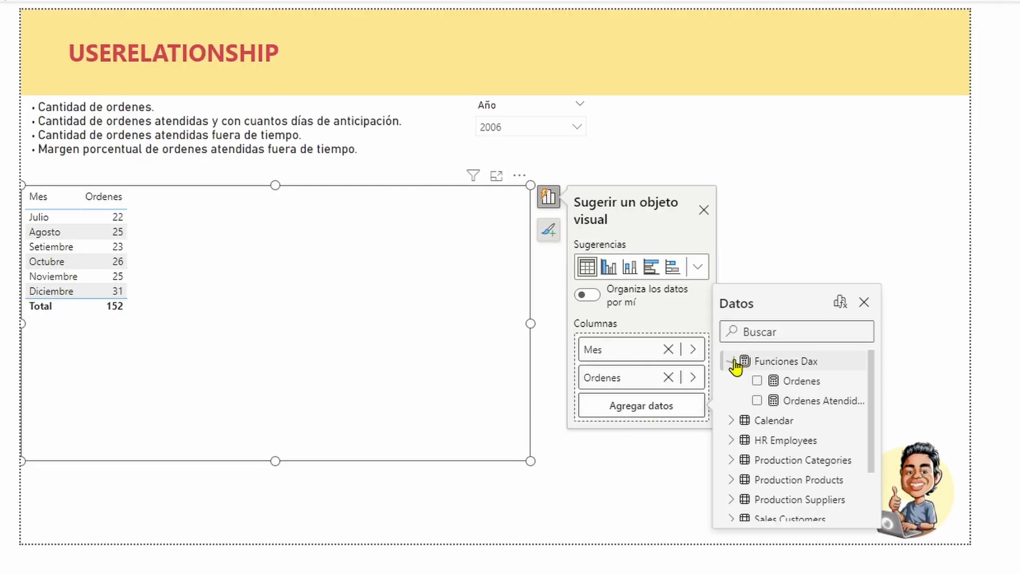
pyautogui.click(757, 401)
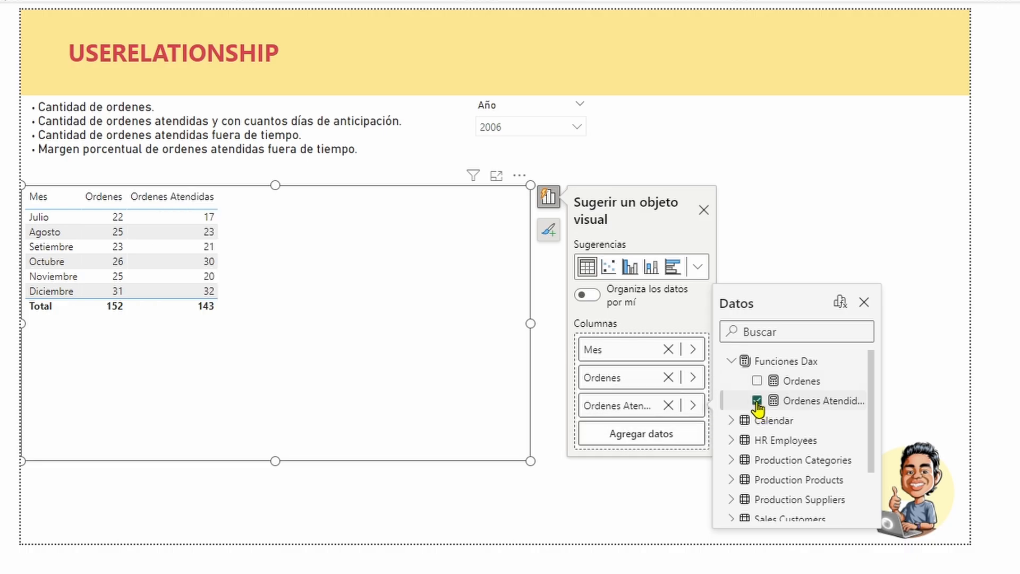
pyautogui.click(549, 197)
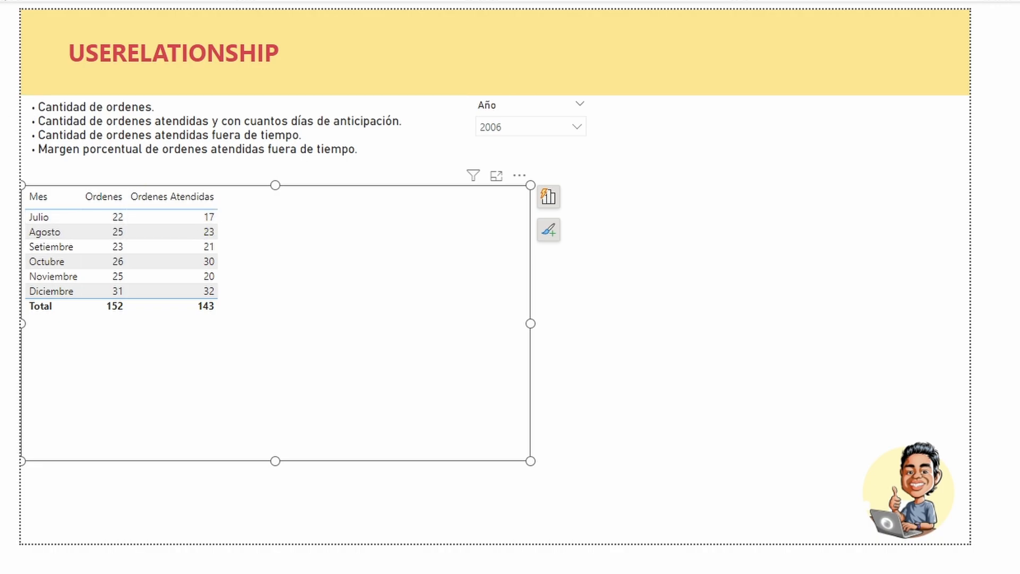
# Examine the active and inactive relationships between Calendar and Sales Orders in the model diagram, and return to the report page.
pyautogui.click(4, 84)
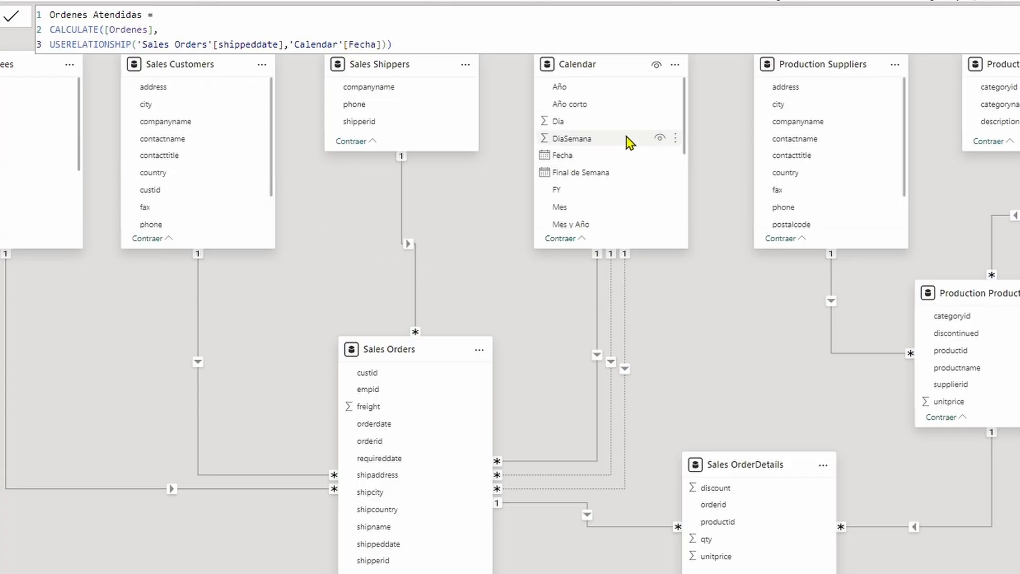
pyautogui.click(714, 254)
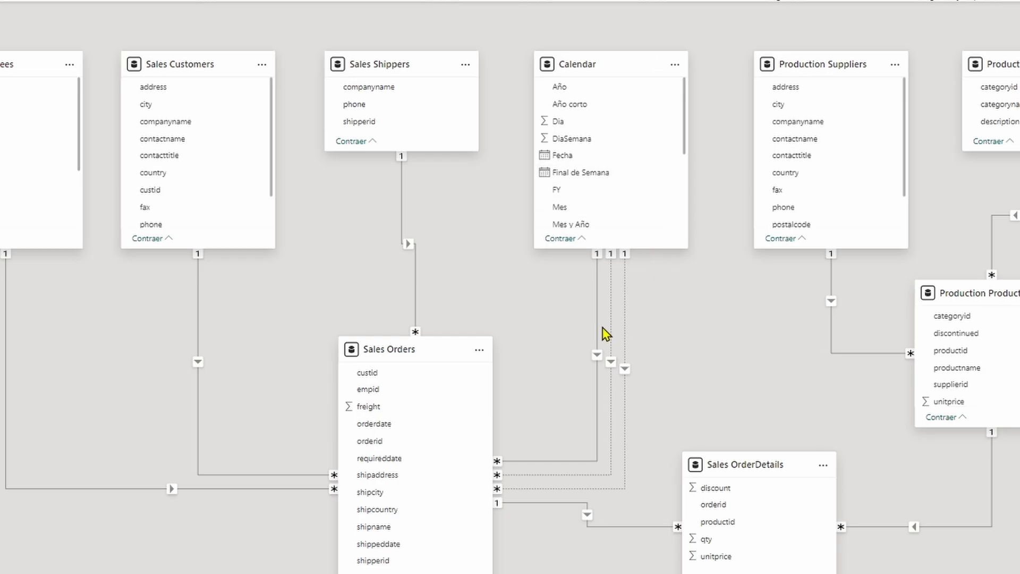
pyautogui.scroll(3, 603, 325)
pyautogui.scroll(1, 604, 329)
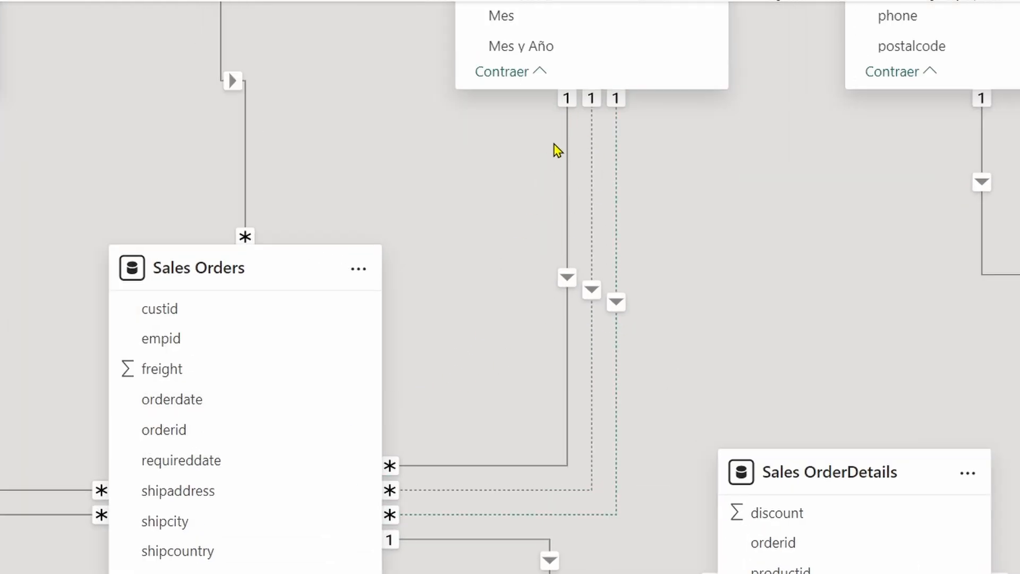
pyautogui.click(595, 109)
pyautogui.click(616, 107)
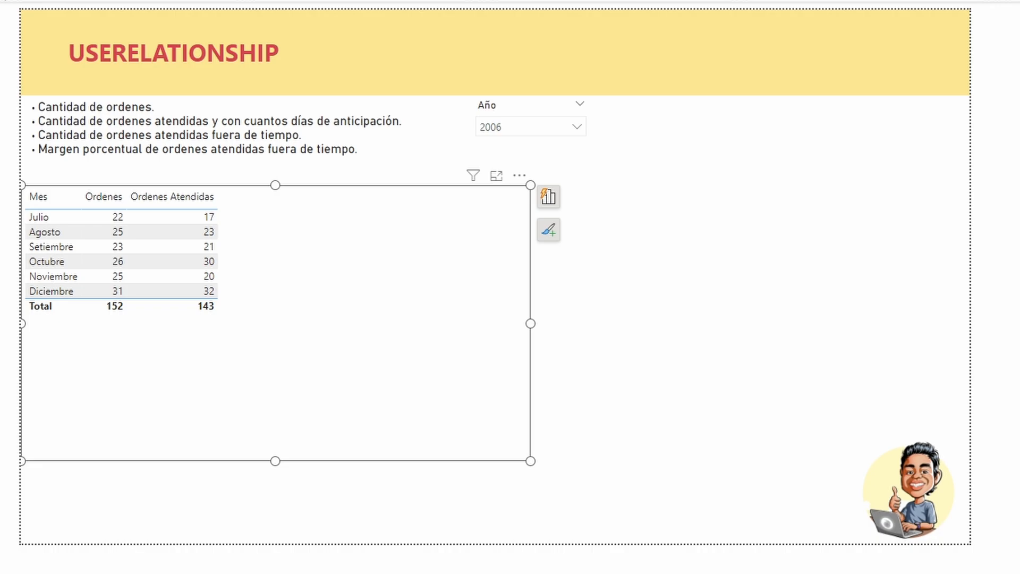
pyautogui.click(1019, 167)
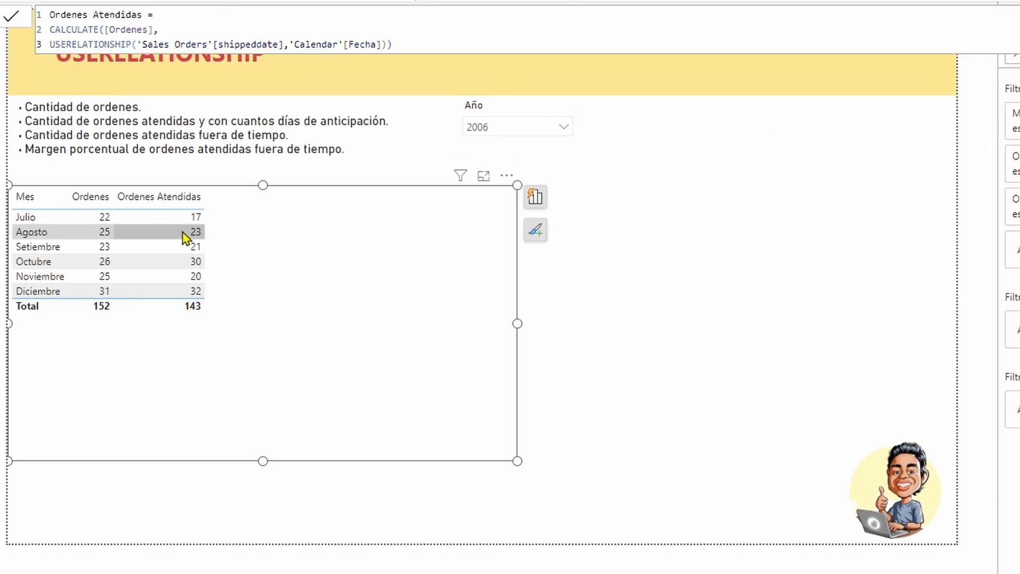
pyautogui.click(305, 317)
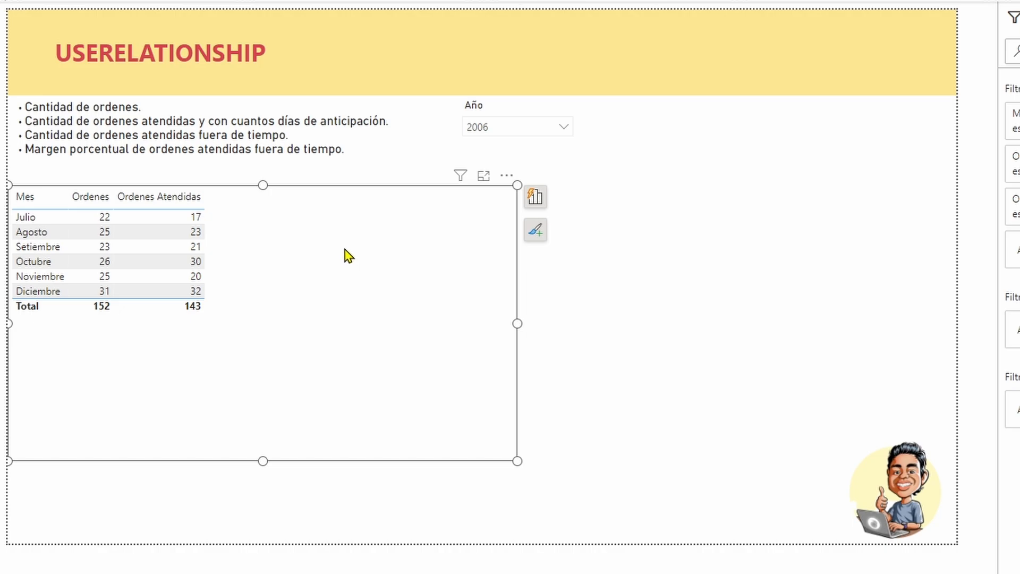
# Duplicate the Año slicer and place the copy beside the original.
pyautogui.click(504, 115)
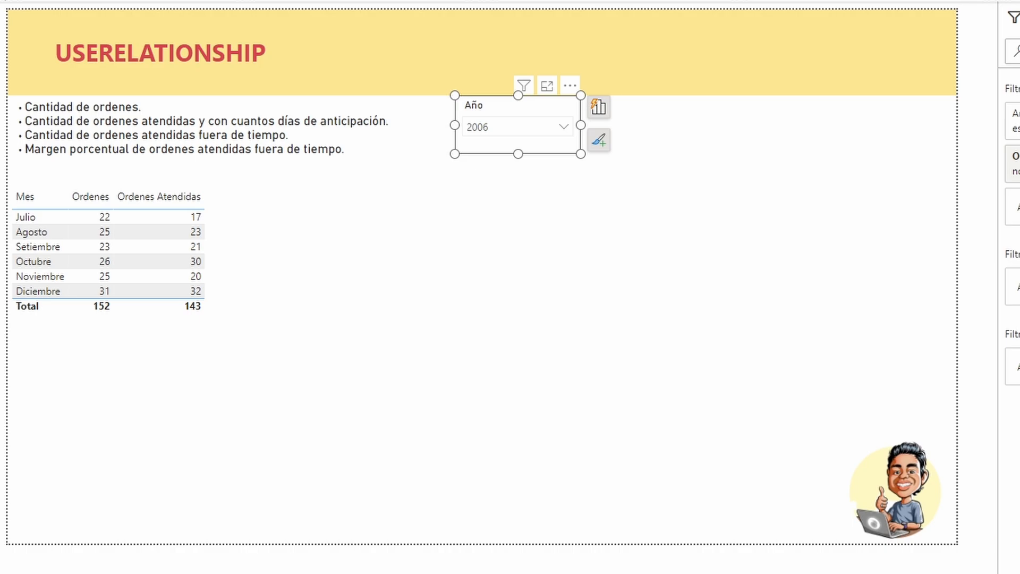
pyautogui.hotkey('ctrl', 'v')
pyautogui.moveTo(508, 118); pyautogui.dragTo(672, 111)
# Replace the Año field in the copied slicer with Mes from the Calendar table.
pyautogui.click(746, 110)
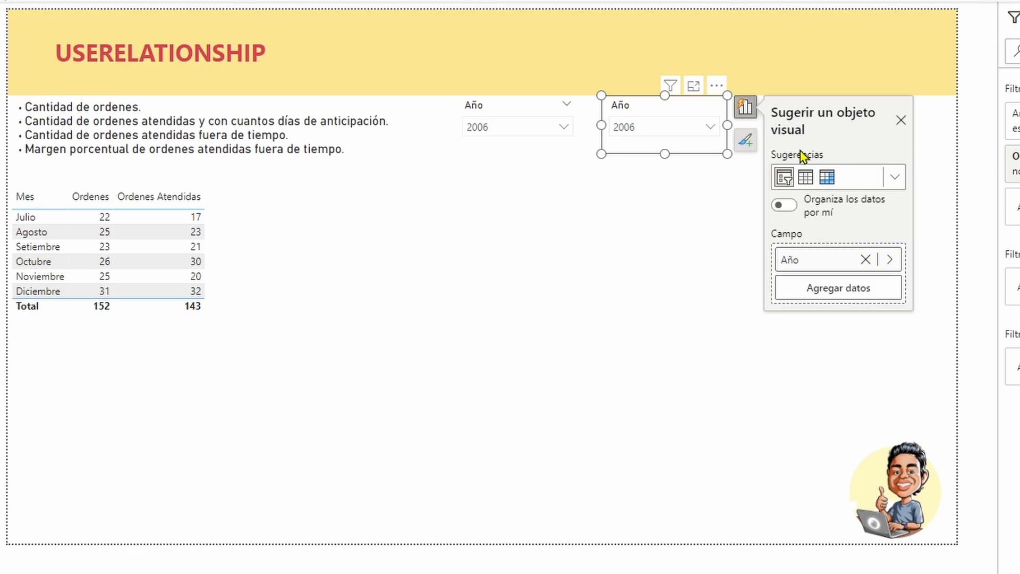
pyautogui.click(866, 260)
pyautogui.click(818, 259)
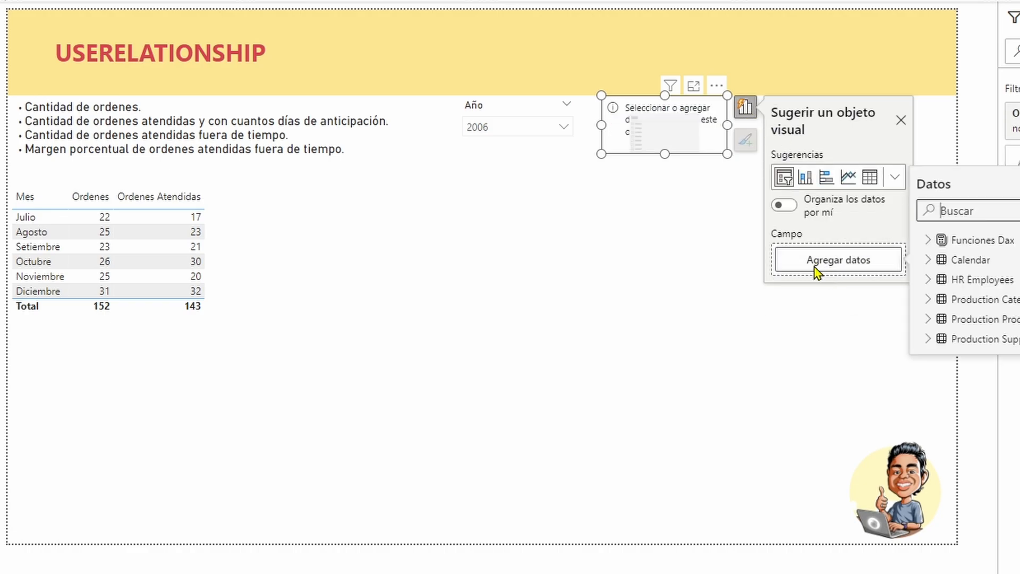
pyautogui.click(927, 259)
pyautogui.scroll(-4, 951, 297)
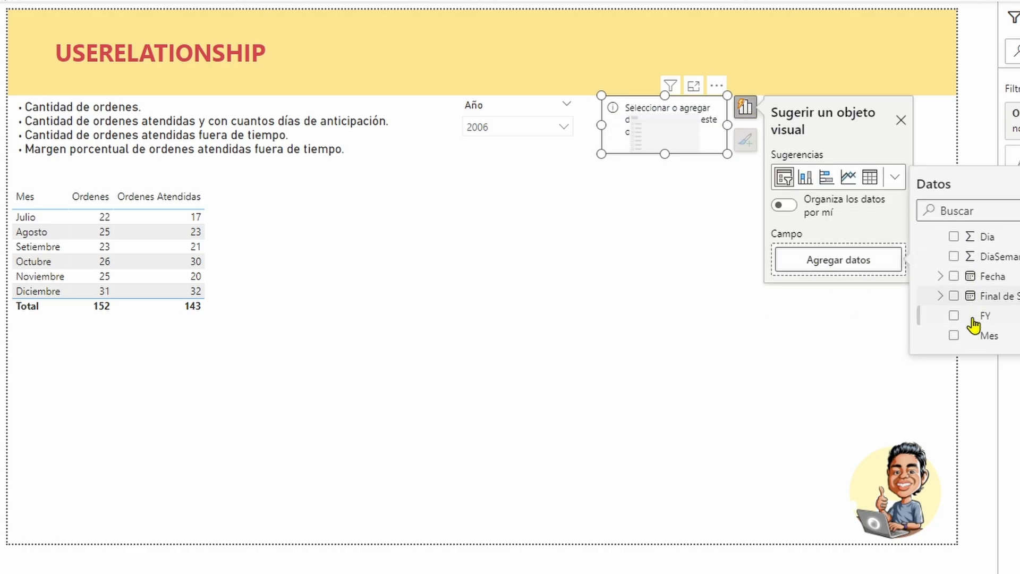
pyautogui.click(954, 312)
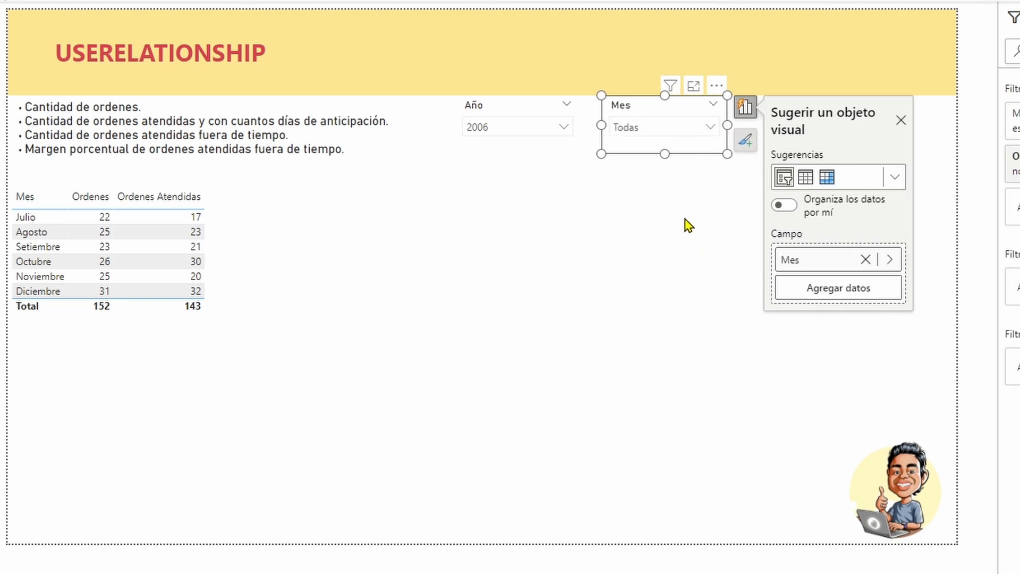
# Filter the report page to Julio with the Mes slicer and select the orders table.
pyautogui.click(710, 129)
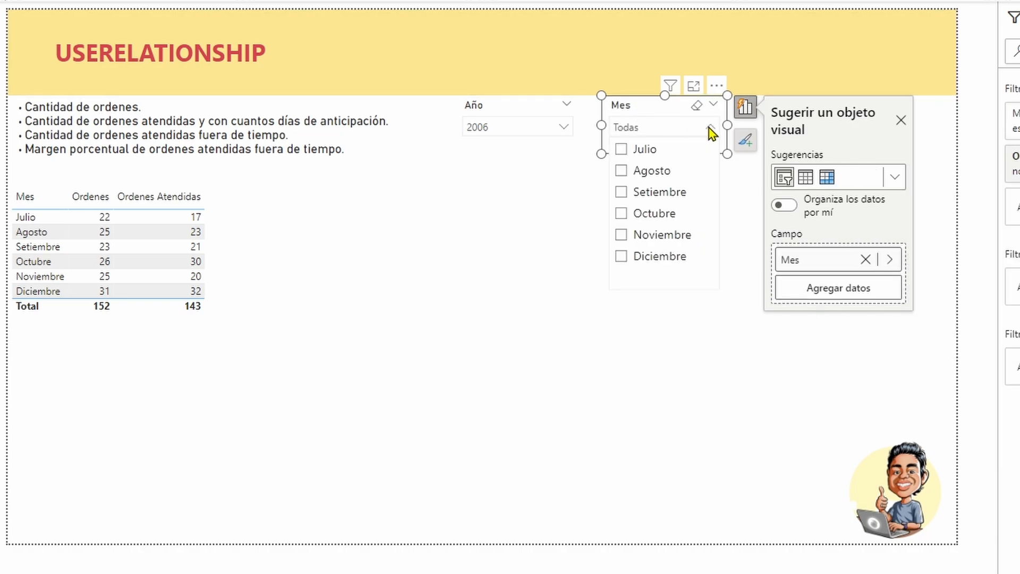
pyautogui.click(621, 150)
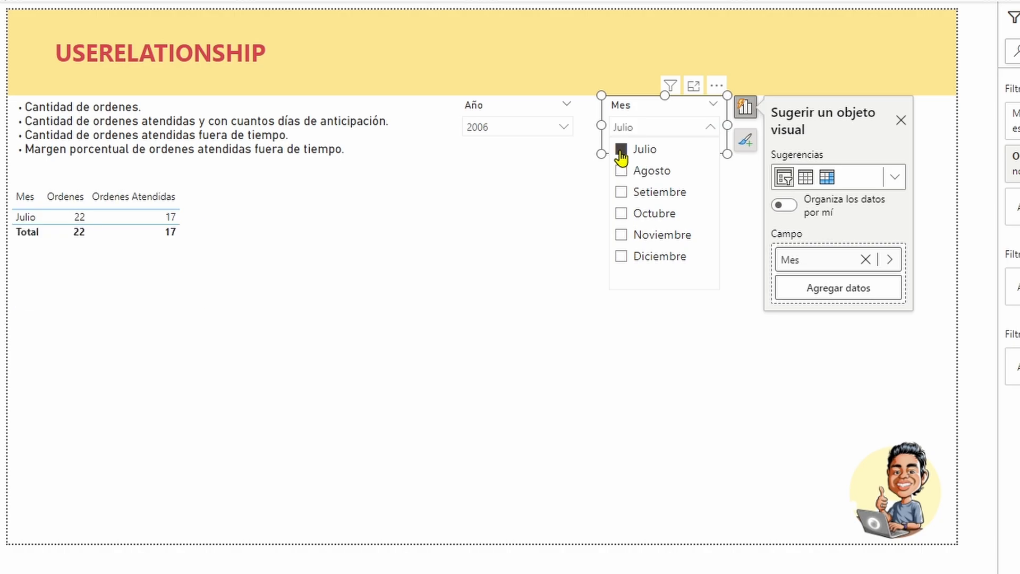
pyautogui.click(294, 311)
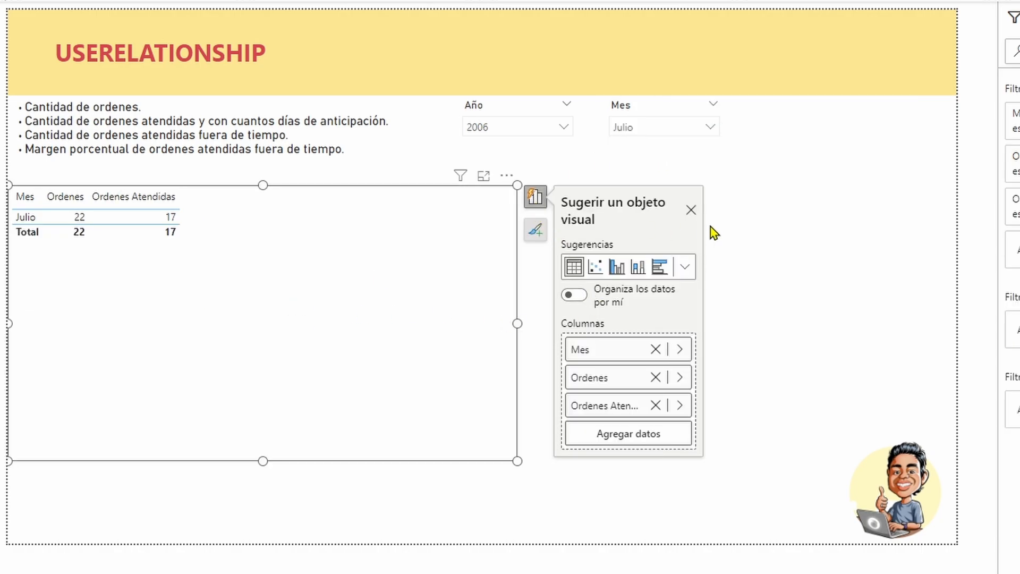
pyautogui.click(691, 211)
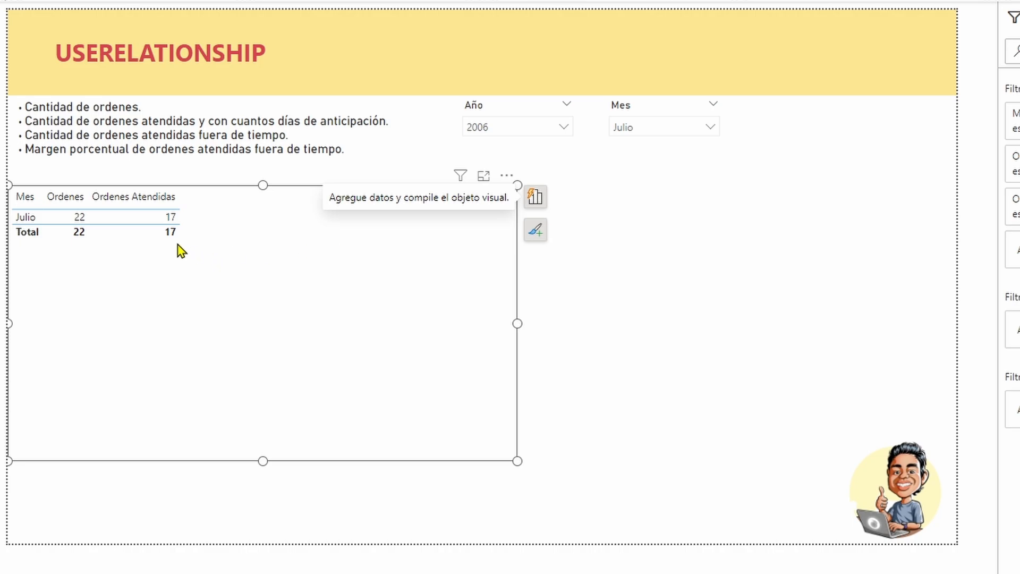
# Add the orderdate, requireddate and shippeddate fields from Sales Orders as columns of the orders table.
pyautogui.click(536, 198)
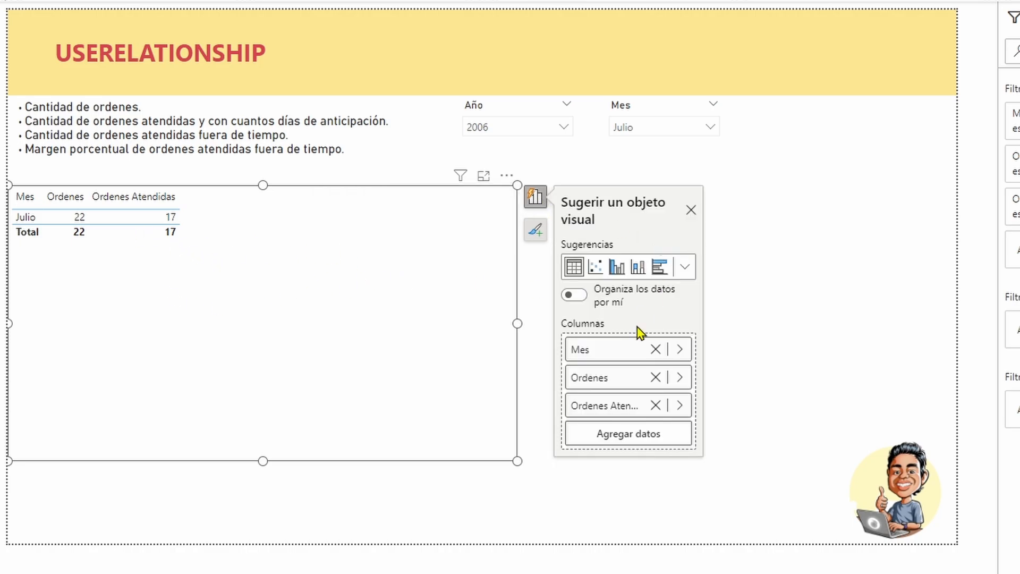
pyautogui.click(620, 440)
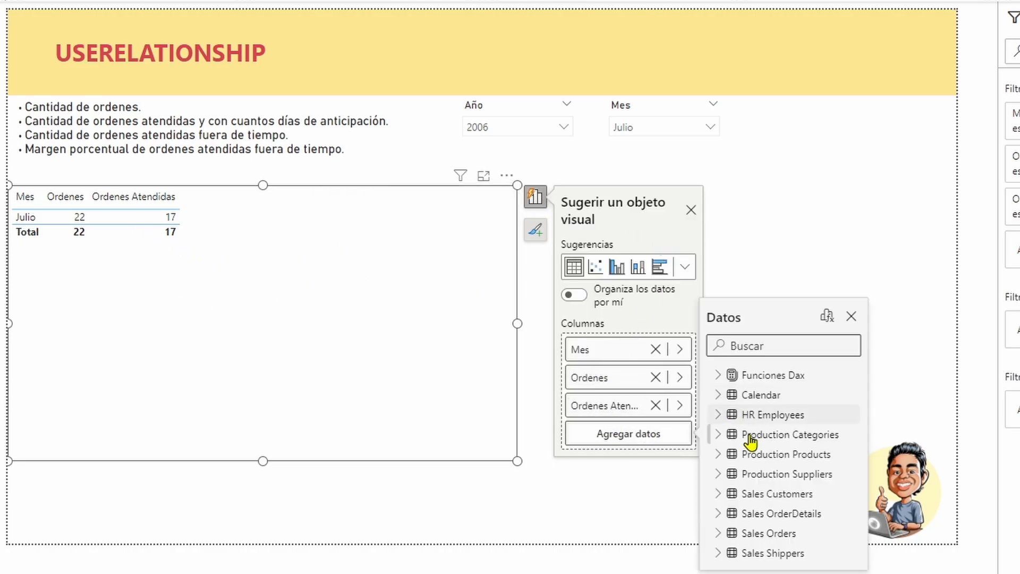
pyautogui.click(729, 536)
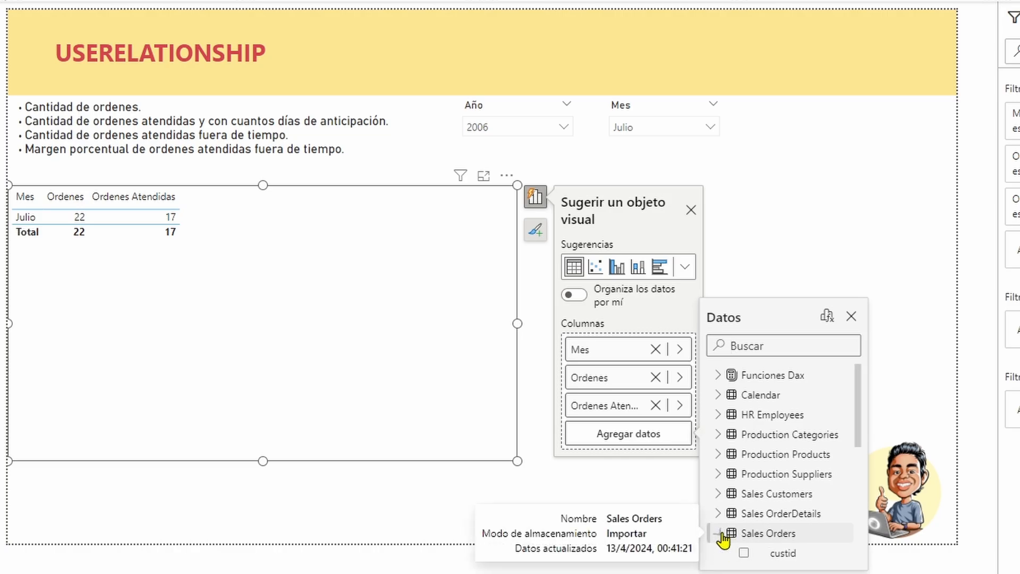
pyautogui.scroll(-3, 788, 497)
pyautogui.scroll(-1, 788, 494)
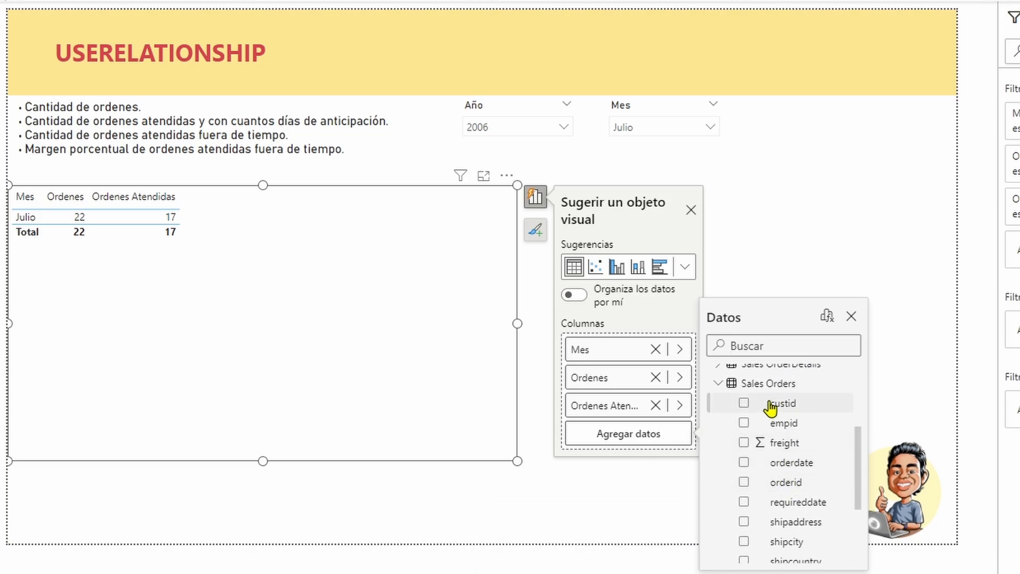
pyautogui.click(744, 462)
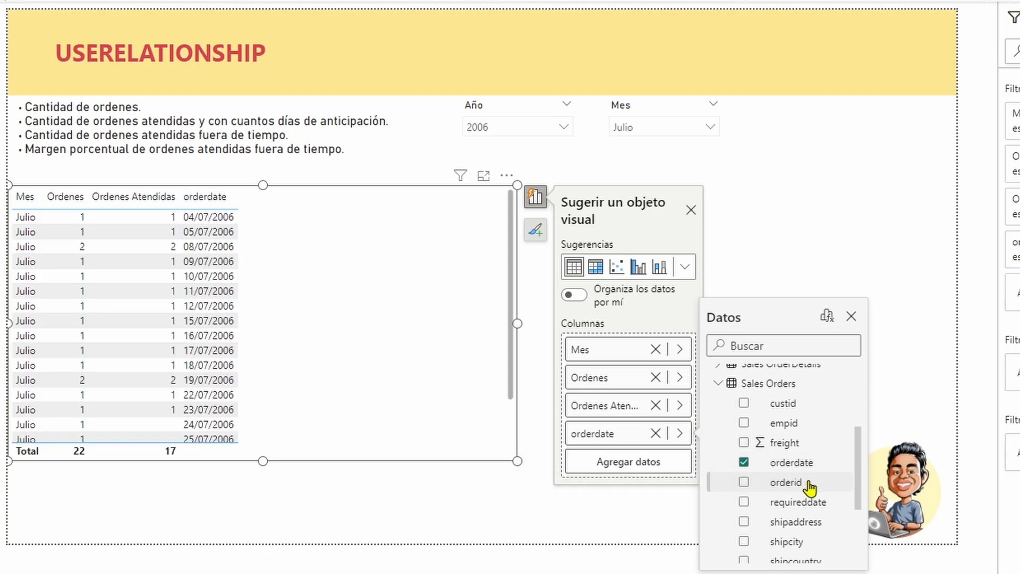
pyautogui.scroll(-1, 806, 485)
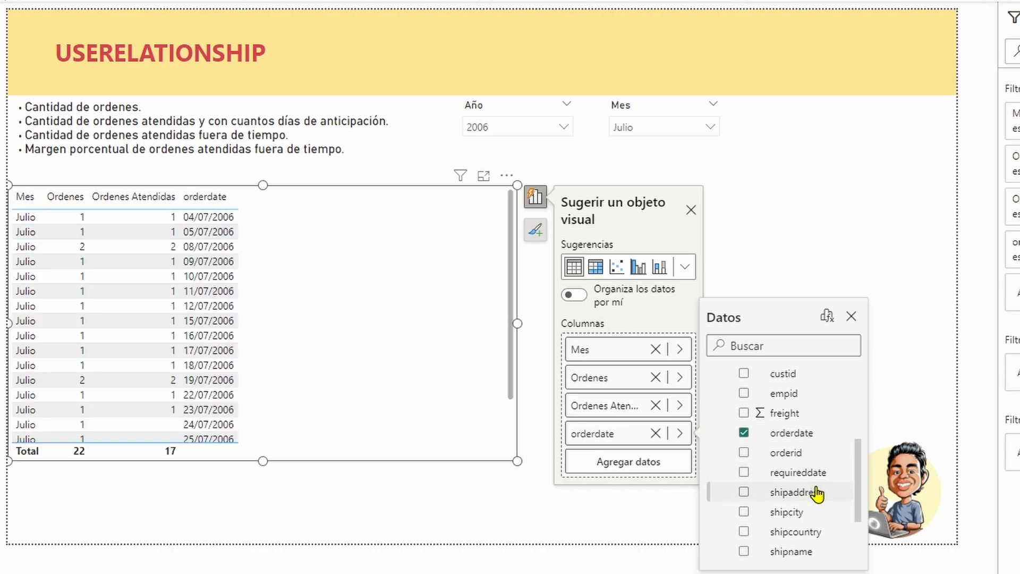
pyautogui.click(743, 471)
pyautogui.scroll(-2, 814, 507)
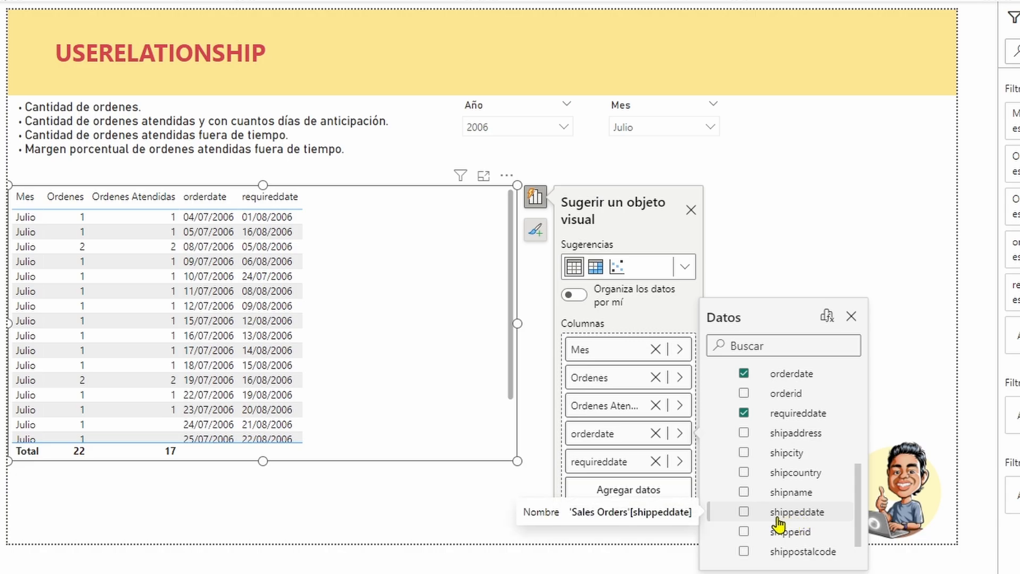
pyautogui.click(742, 513)
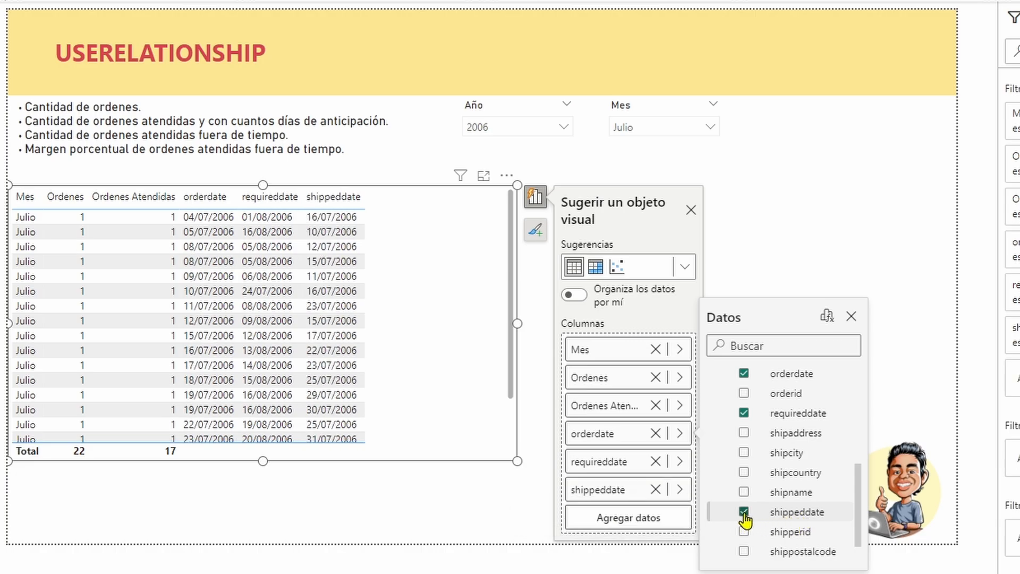
pyautogui.click(852, 317)
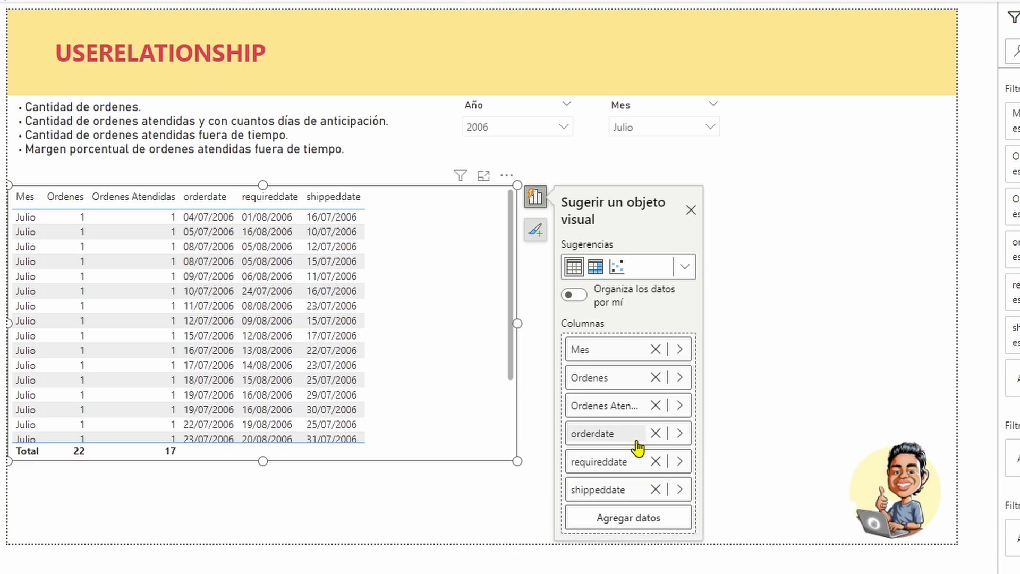
# Reorder the orders table's columns so Ordenes and Ordenes Atendidas come after the three date columns.
pyautogui.moveTo(600, 379); pyautogui.dragTo(613, 511)
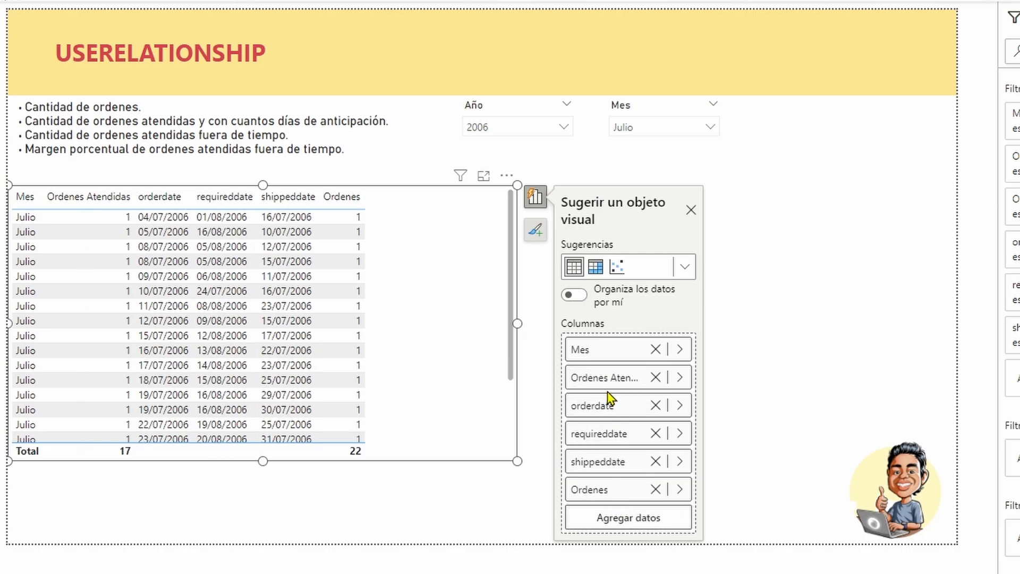
pyautogui.moveTo(605, 378); pyautogui.dragTo(613, 512)
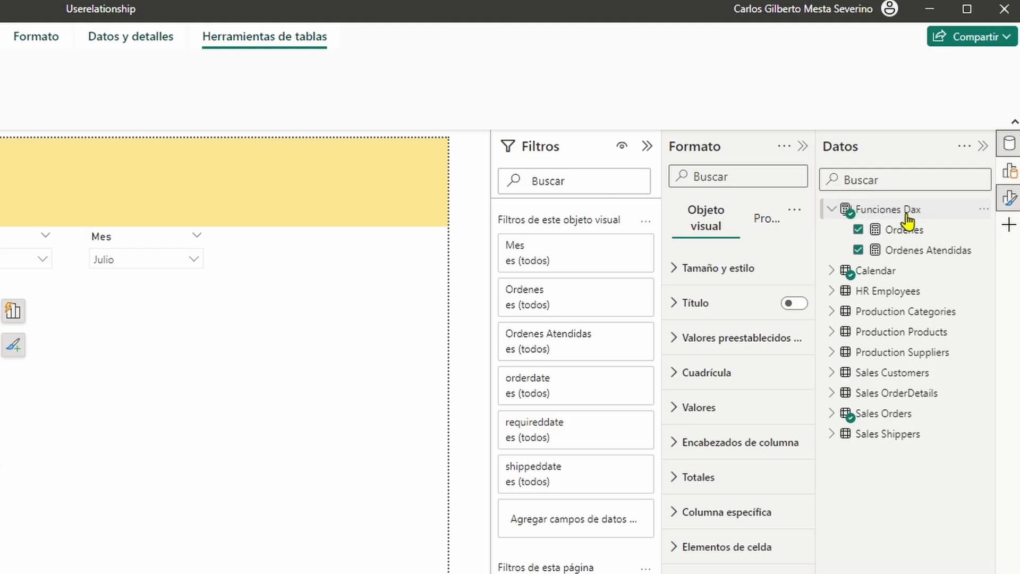
# Create a measure named Días de anticipación in the Funciones Dax table and open its formula with CALCULATE.
pyautogui.click(984, 208)
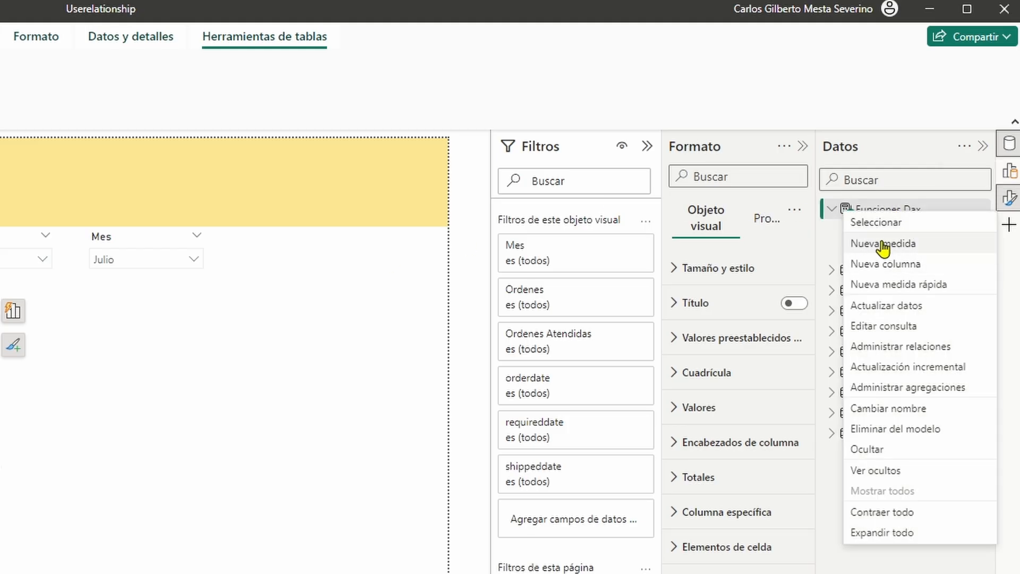
pyautogui.click(863, 243)
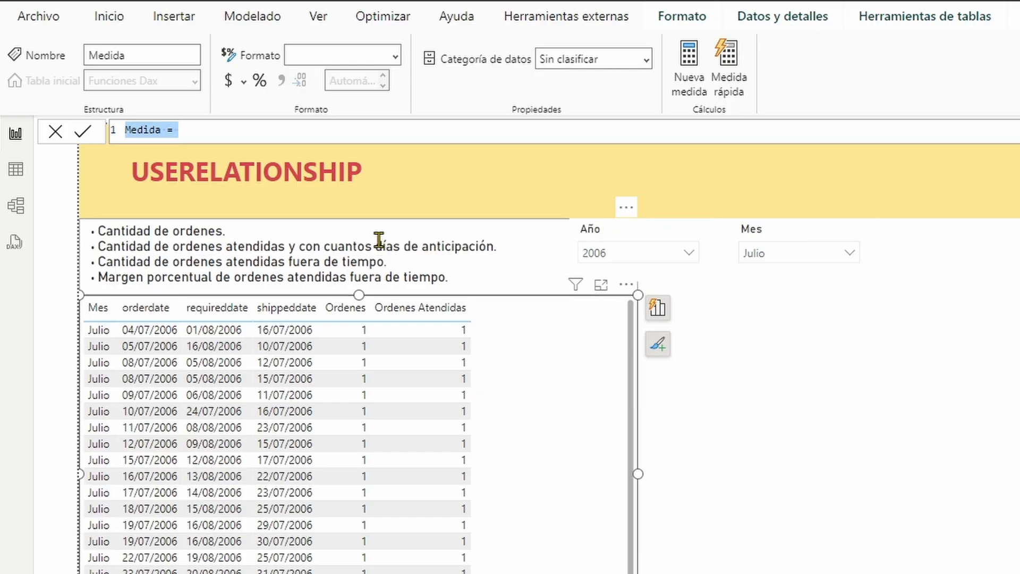
pyautogui.write('Días ')
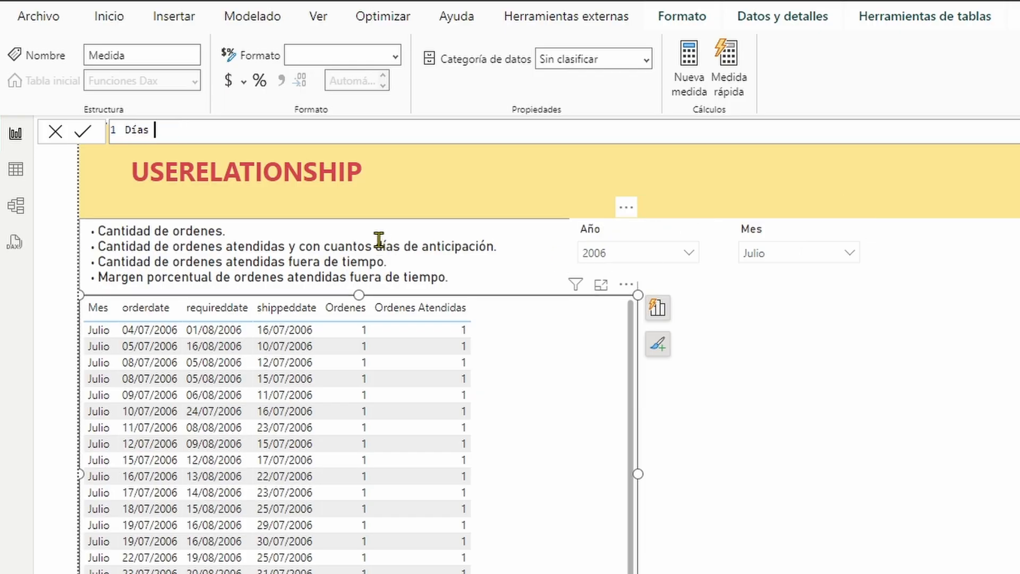
pyautogui.write('de anticipación =')
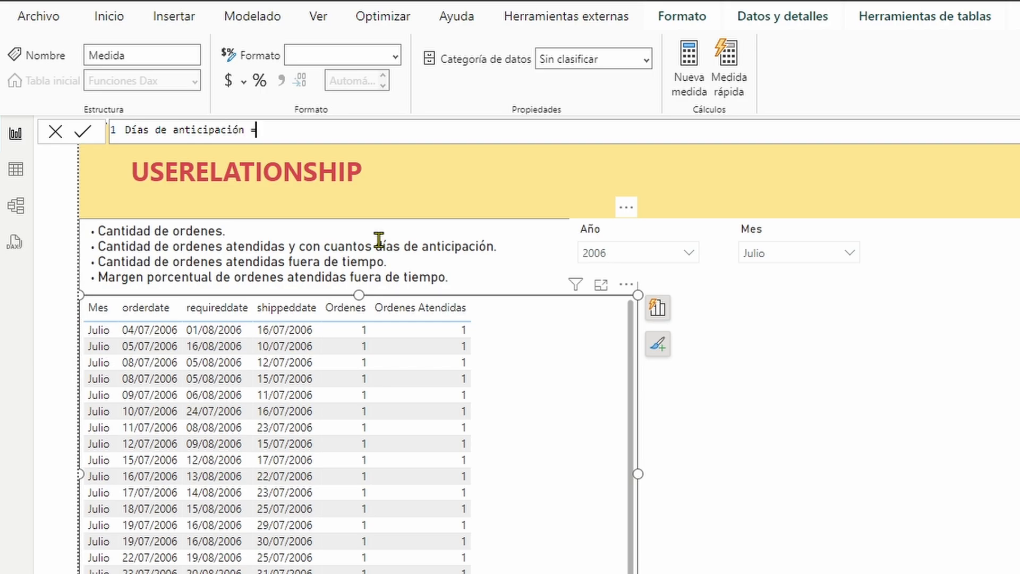
pyautogui.hotkey('shift', 'Return')
pyautogui.write('calc')
pyautogui.press('Tab')
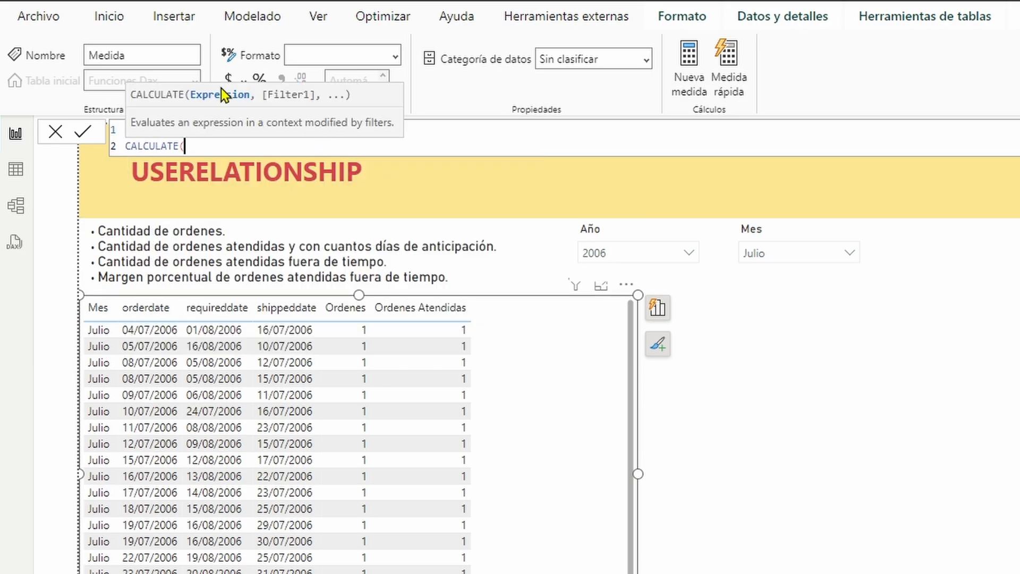
pyautogui.click(405, 133)
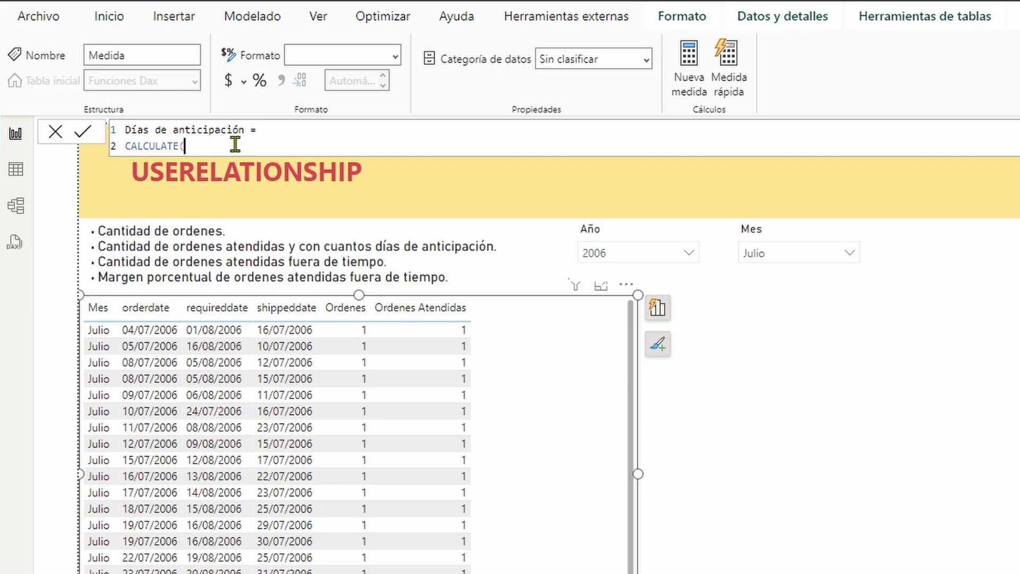
# Nest a DATEDIFF function inside CALCULATE with MIN('Sales Orders'[requireddate]) as its first date.
pyautogui.hotkey('shift', 'Return')
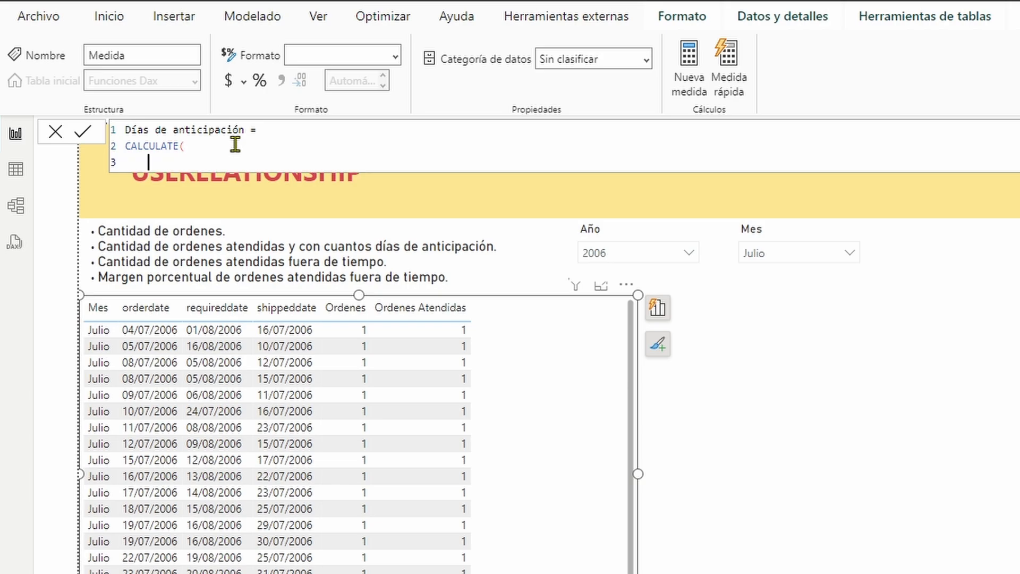
pyautogui.write('datedif')
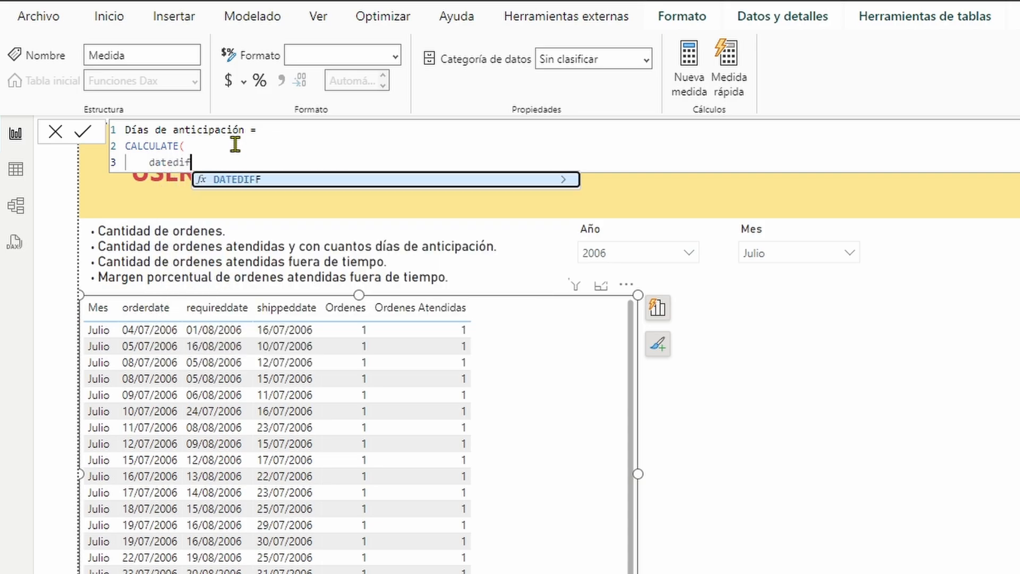
pyautogui.press('Tab')
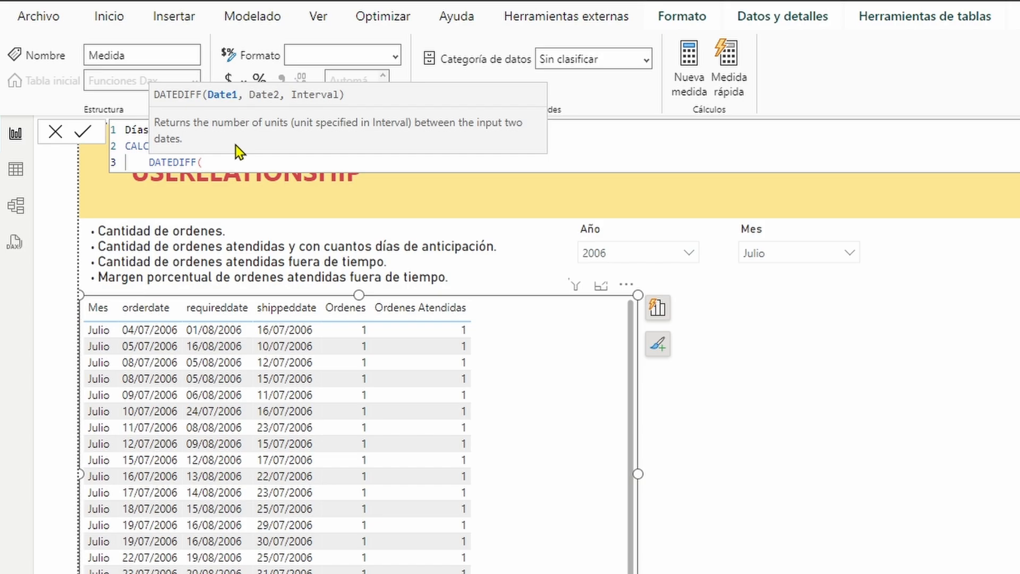
pyautogui.press('Return')
pyautogui.write('min')
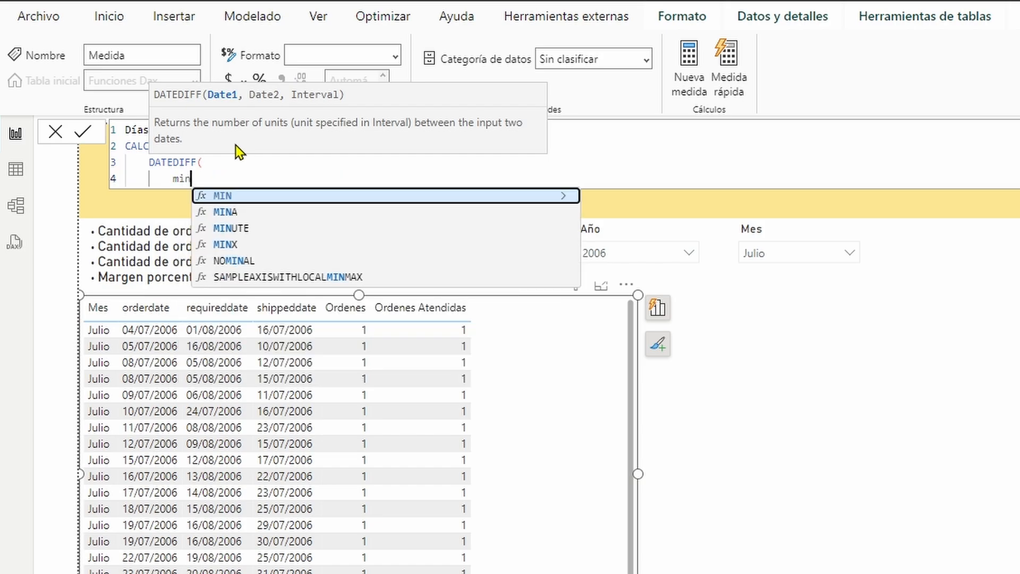
pyautogui.press('Tab')
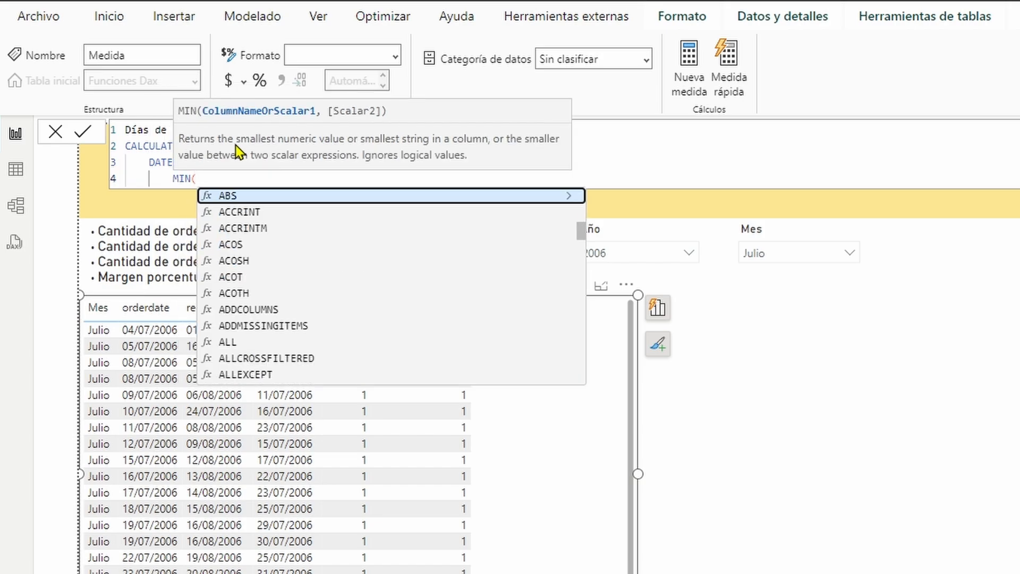
pyautogui.write('requ')
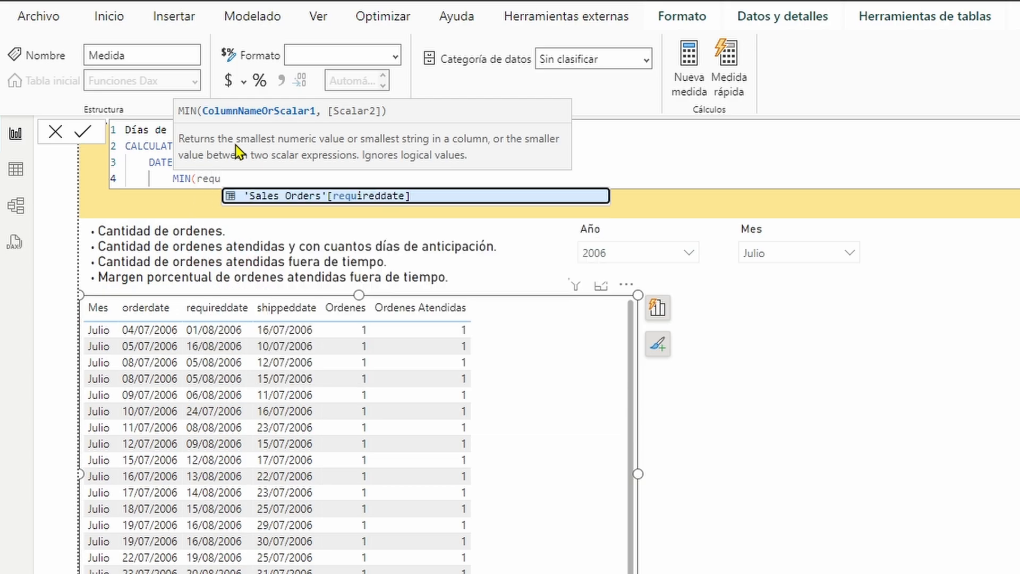
pyautogui.press('Tab')
pyautogui.write(')')
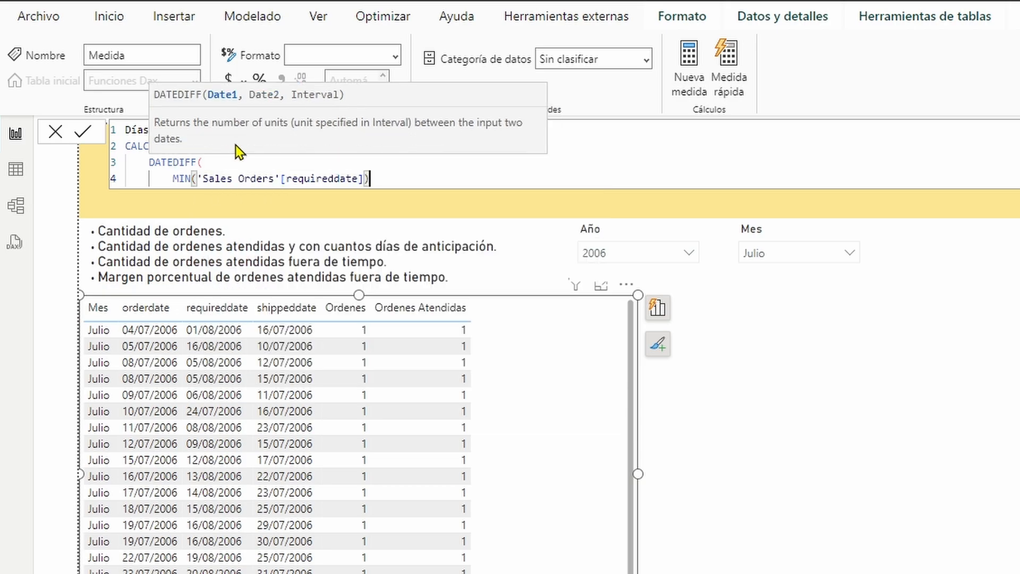
# Add MIN('Sales Orders'[shippeddate]) as the second date of the DATEDIFF function.
pyautogui.write(',')
pyautogui.hotkey('shift', 'Return')
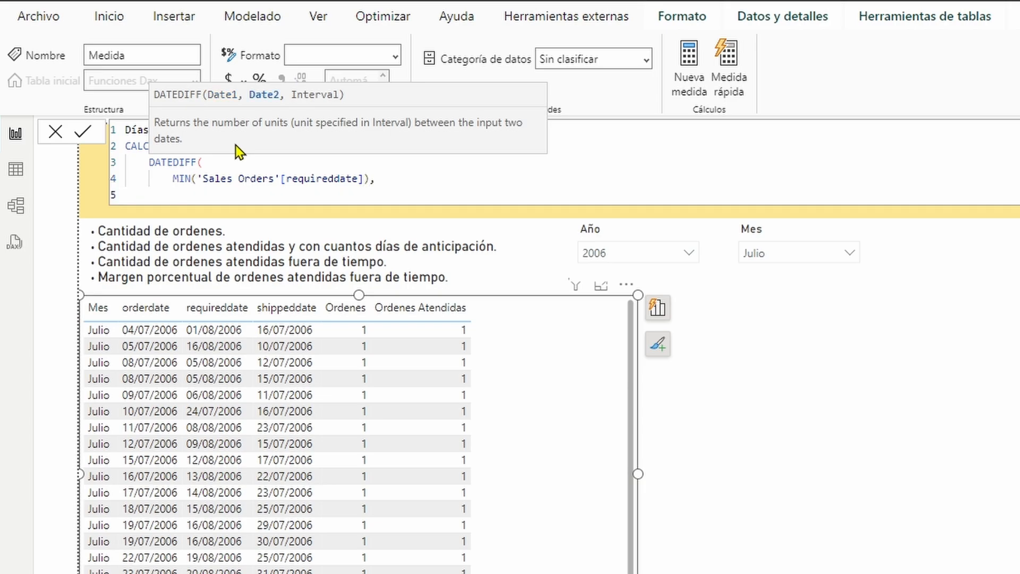
pyautogui.write('min')
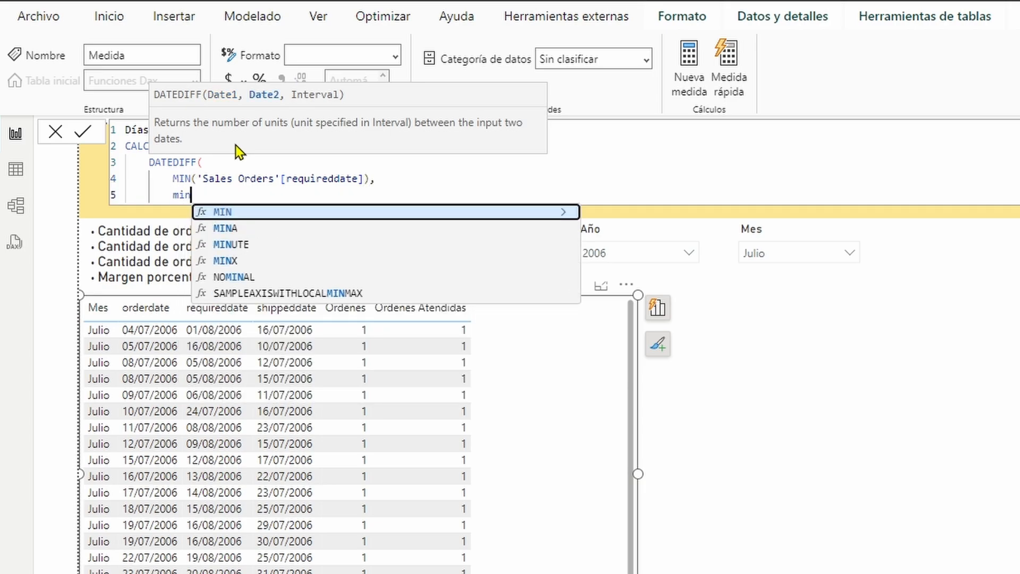
pyautogui.press('Tab')
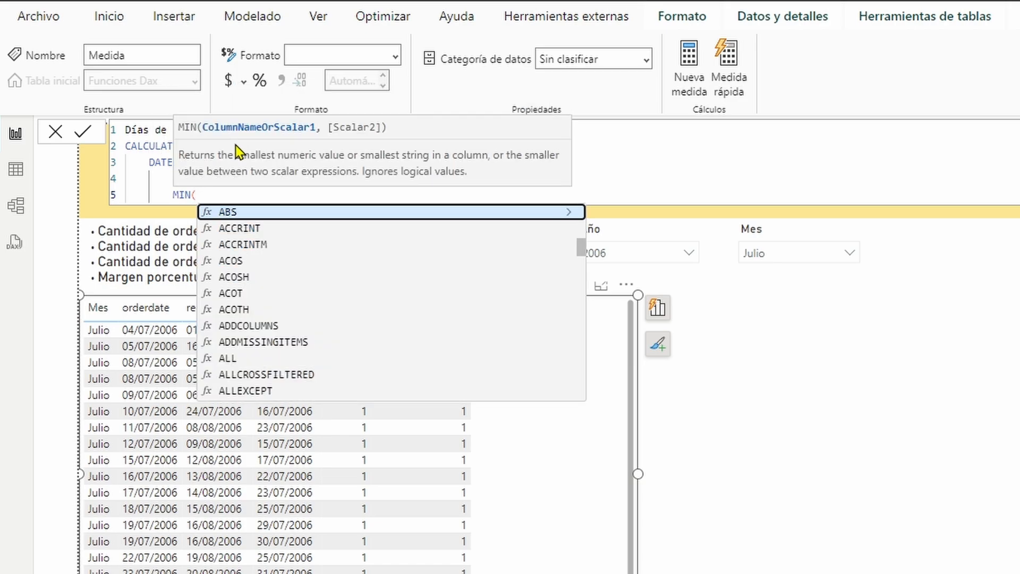
pyautogui.write('ship')
pyautogui.press('Down')
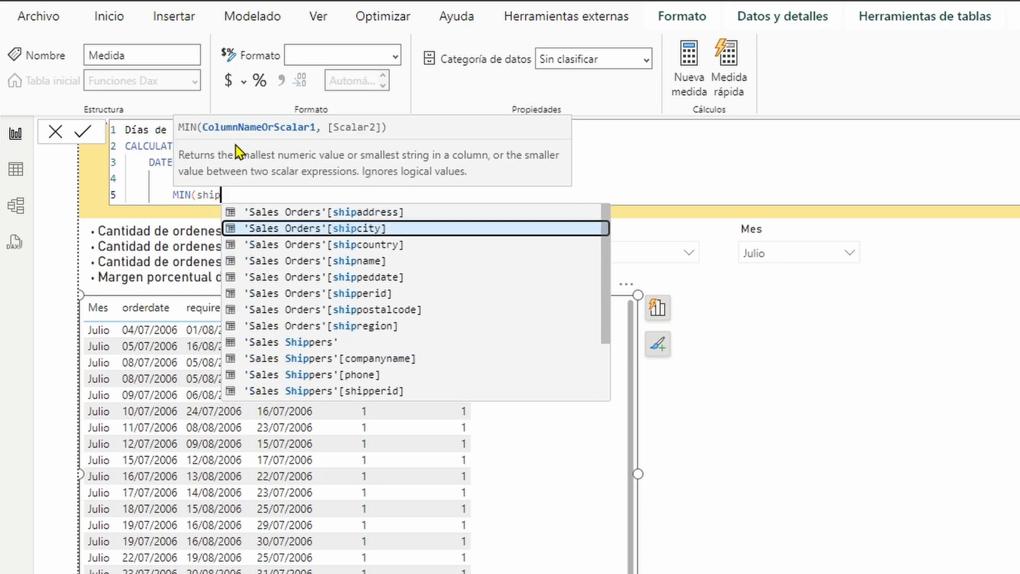
pyautogui.press('Down')
pyautogui.press('Down')
pyautogui.press('Down')
pyautogui.press('Tab')
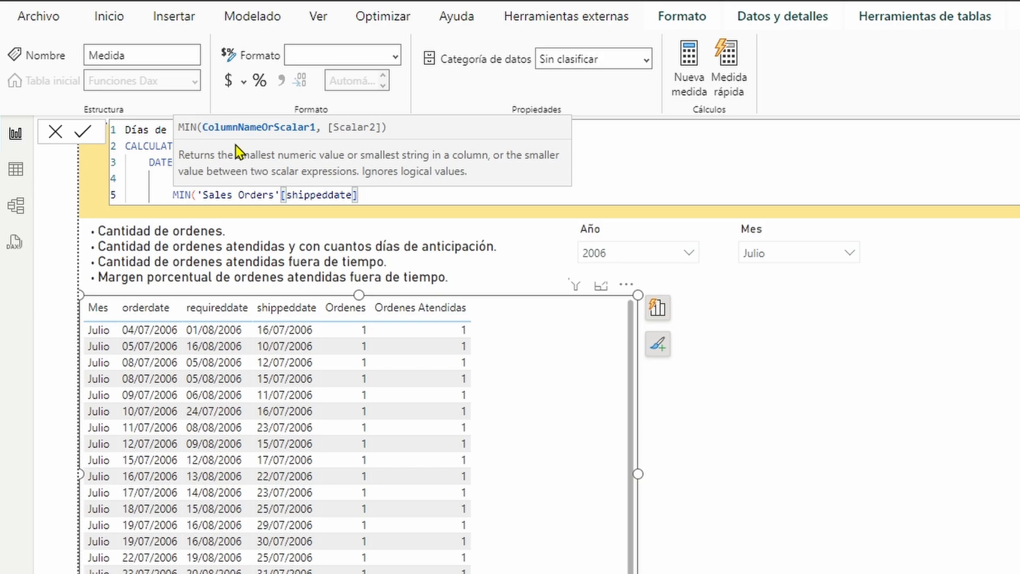
pyautogui.write('),m')
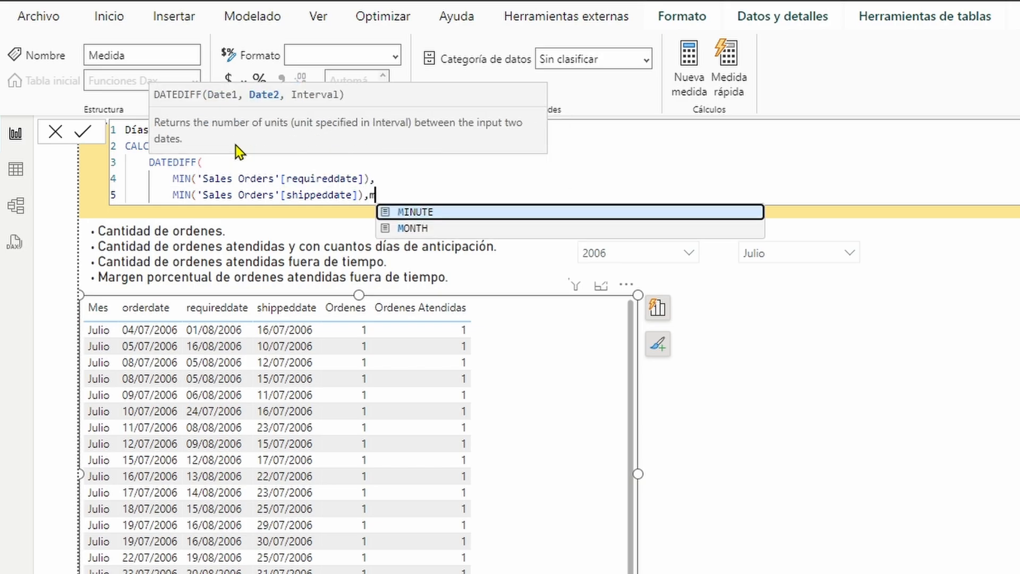
pyautogui.press('BackSpace')
# Set the DATEDIFF interval to DAY and close the function as CALCULATE's expression.
pyautogui.hotkey('shift', 'Return')
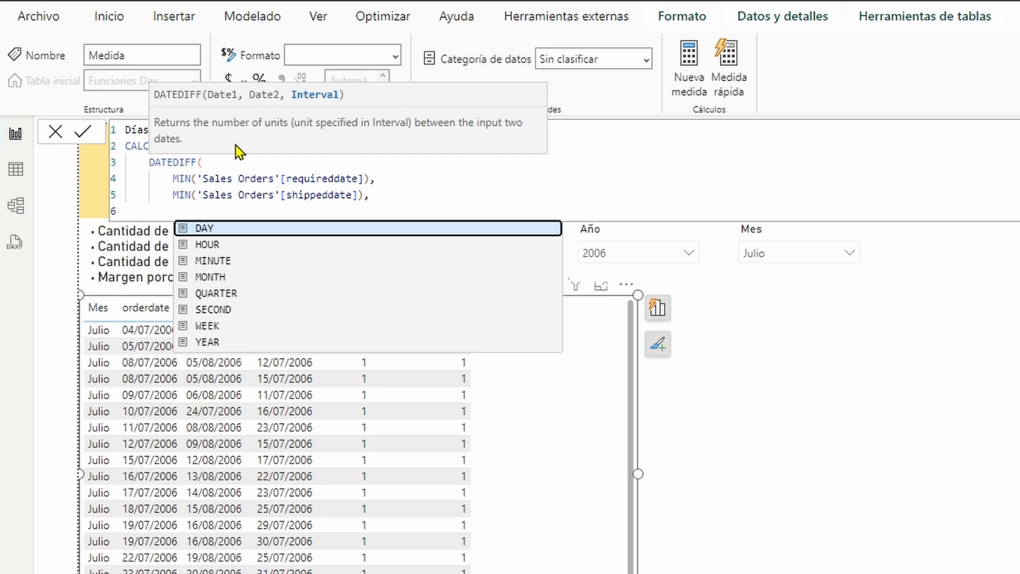
pyautogui.write('DAY')
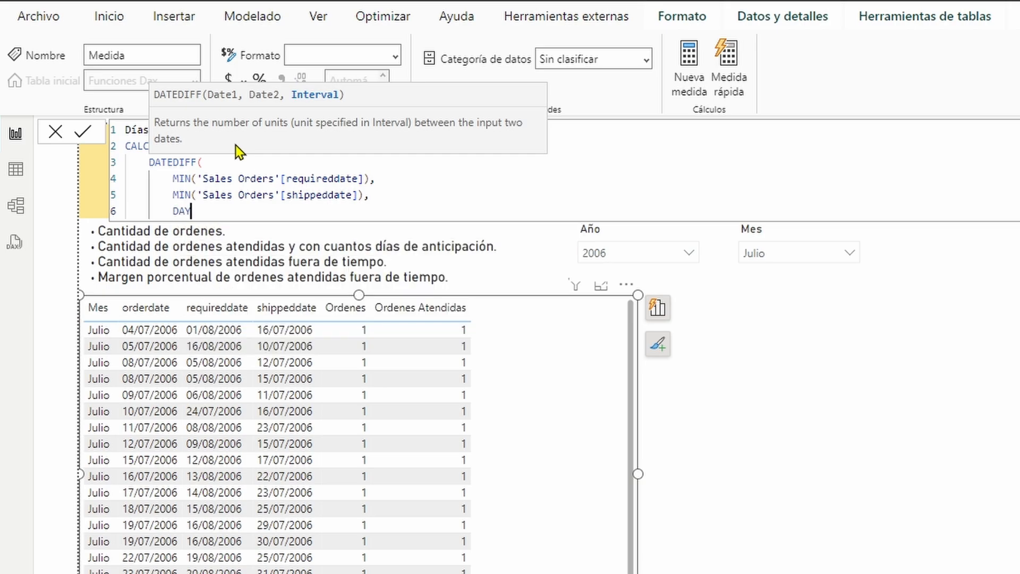
pyautogui.hotkey('shift', 'Return')
pyautogui.write(')')
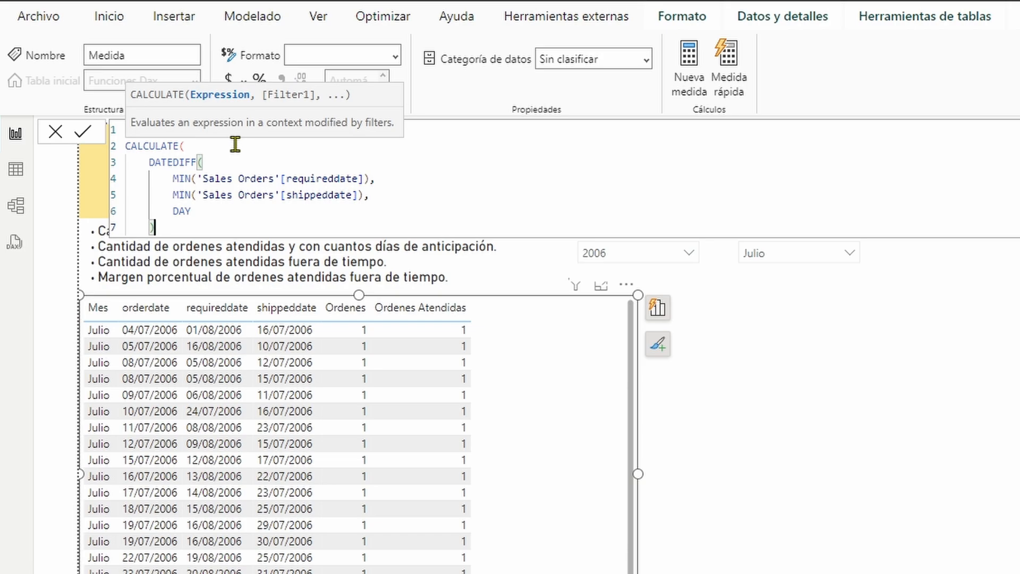
pyautogui.write(',')
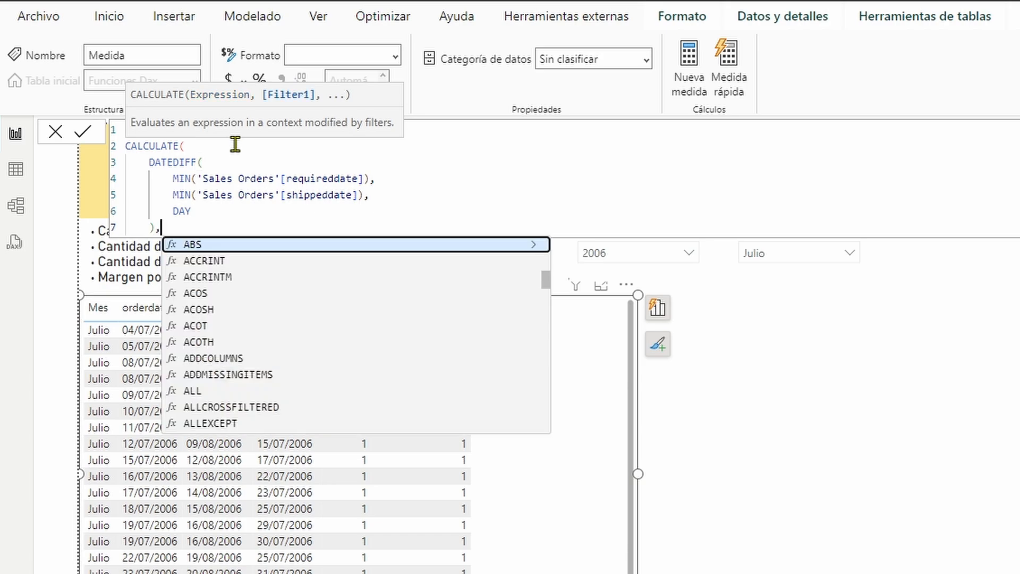
pyautogui.moveTo(148, 162); pyautogui.dragTo(238, 226)
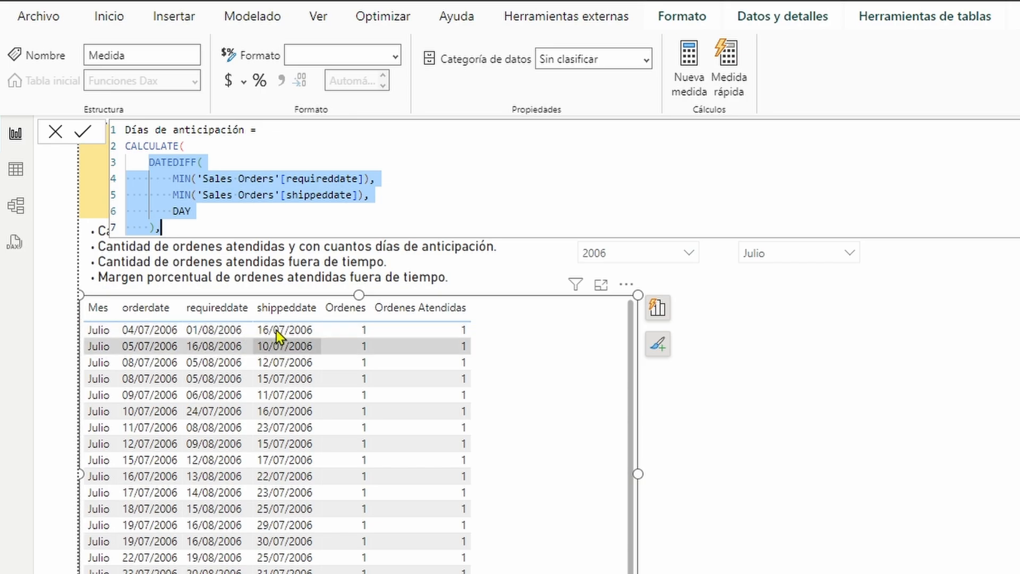
pyautogui.click(178, 229)
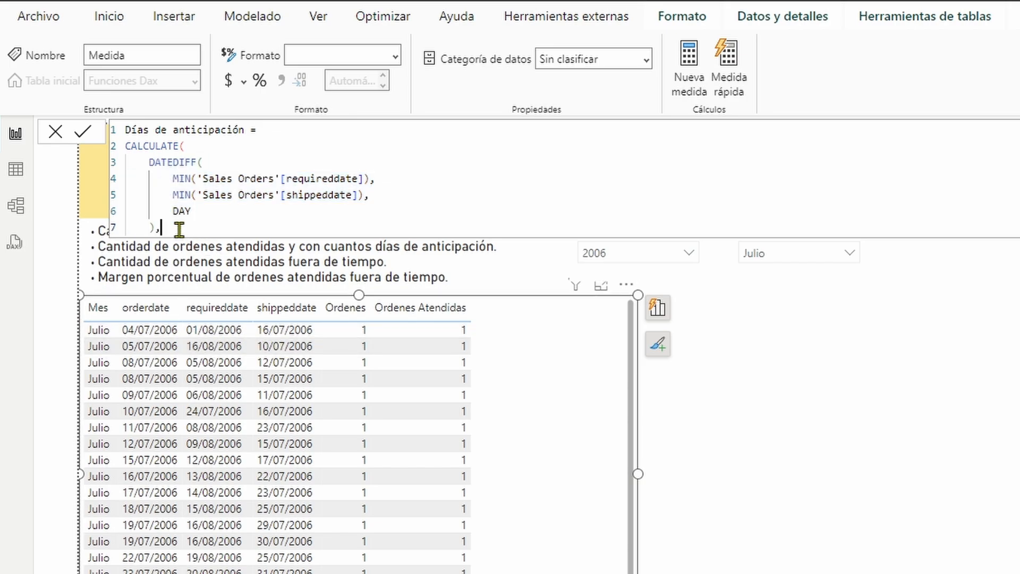
# Add a USERELATIONSHIP filter between 'Calendar'[Fecha] and 'Sales Orders'[shippeddate] to CALCULATE.
pyautogui.hotkey('shift', 'Return')
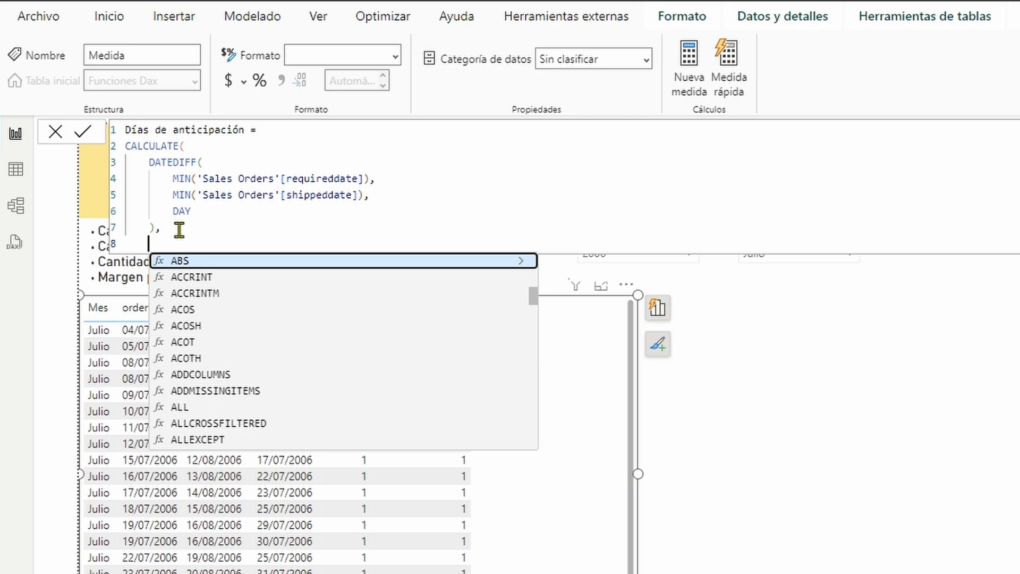
pyautogui.write('use')
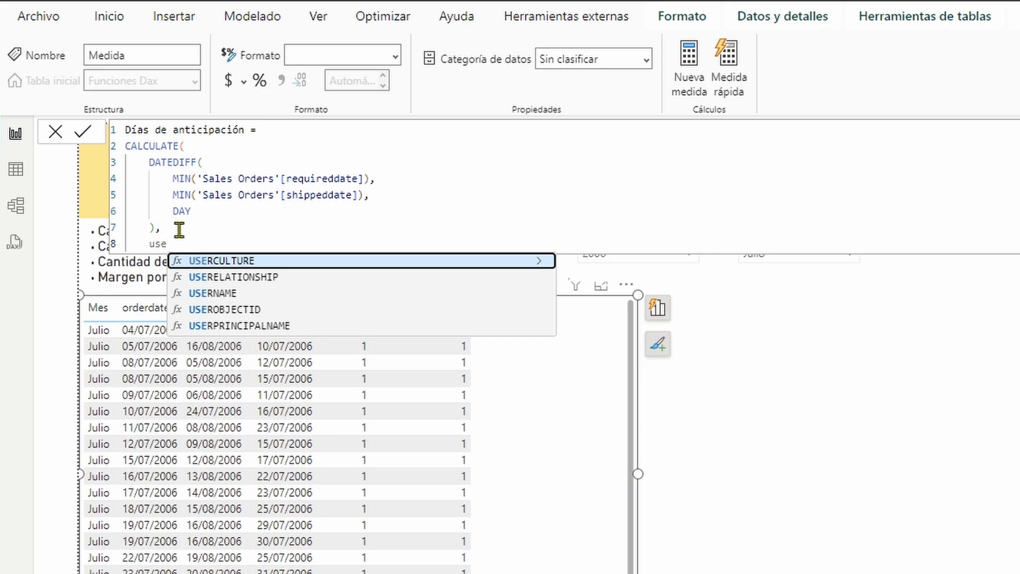
pyautogui.press('Down')
pyautogui.press('Tab')
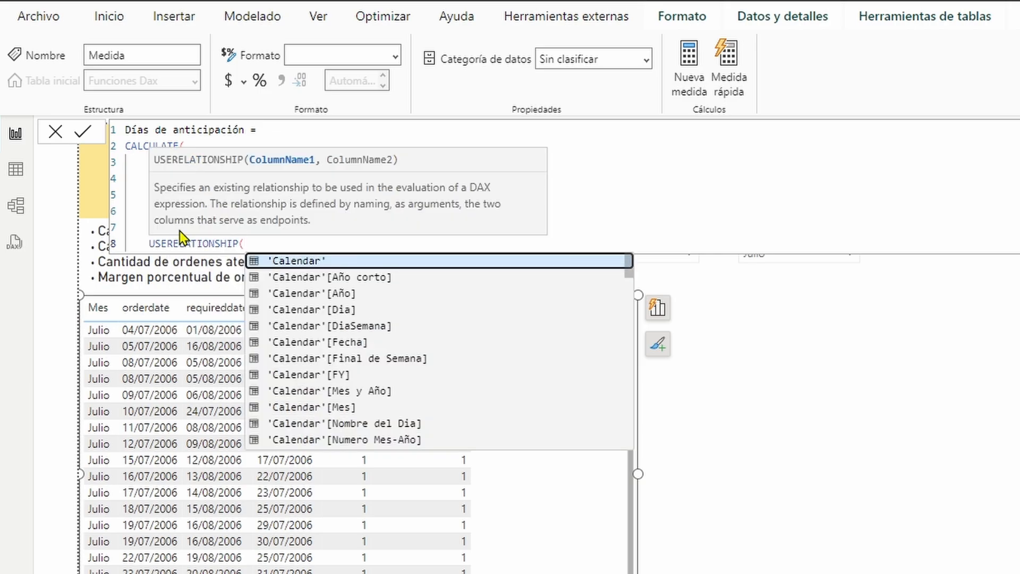
pyautogui.write('fecha')
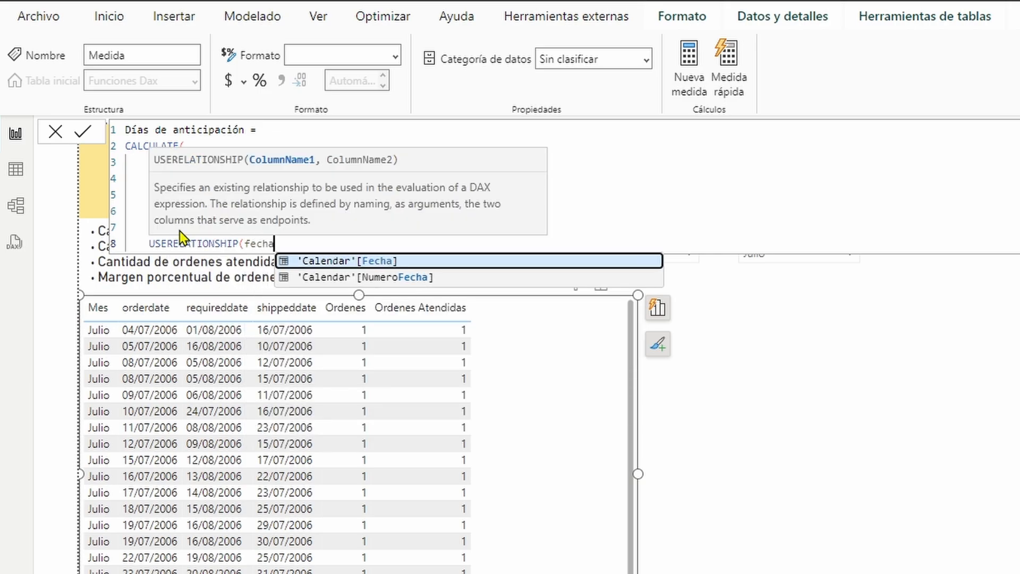
pyautogui.press('Tab')
pyautogui.write(',ship')
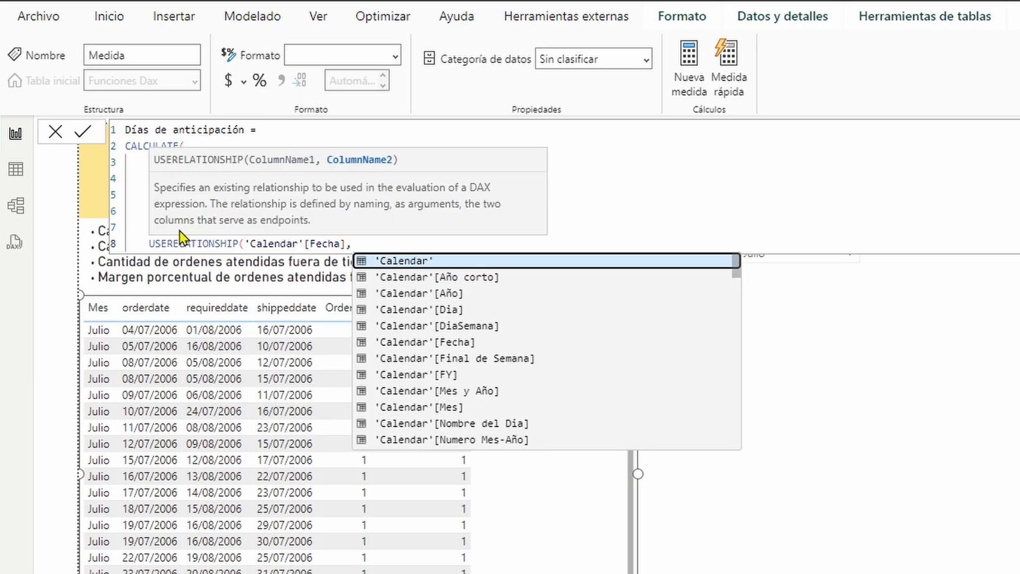
pyautogui.press('Down')
pyautogui.press('Down')
pyautogui.press('Down')
pyautogui.press('Down')
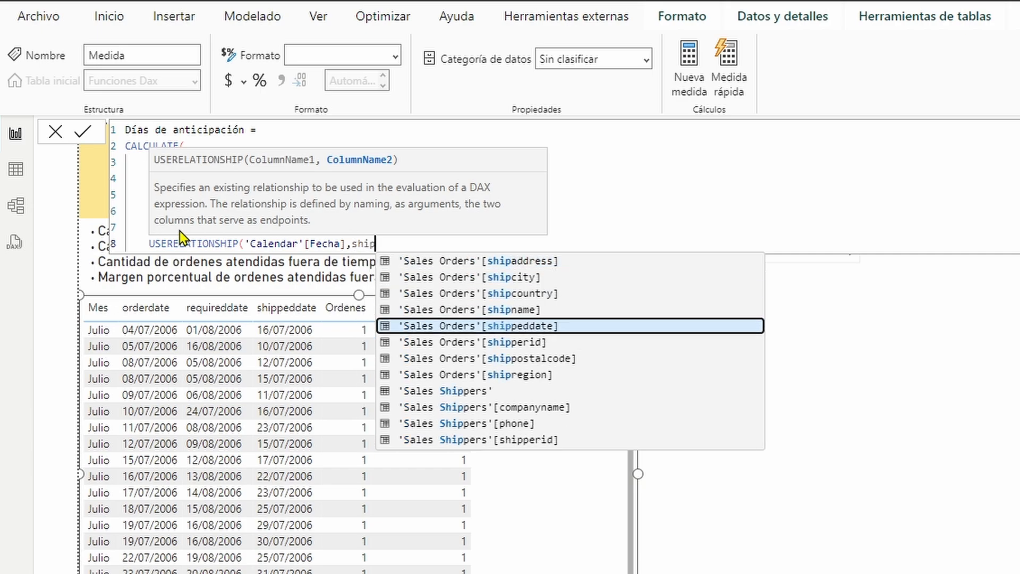
pyautogui.press('Tab')
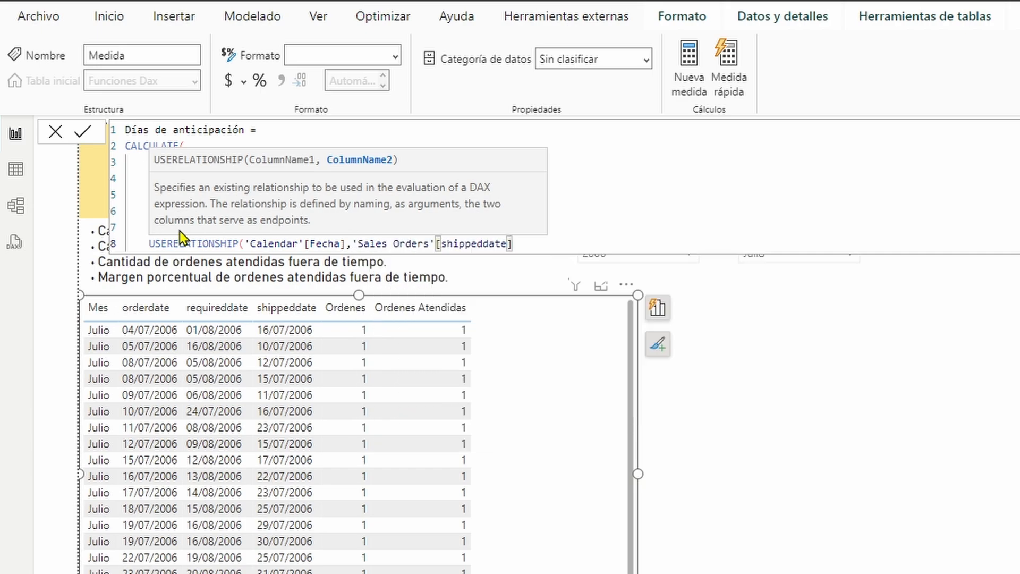
pyautogui.write(')')
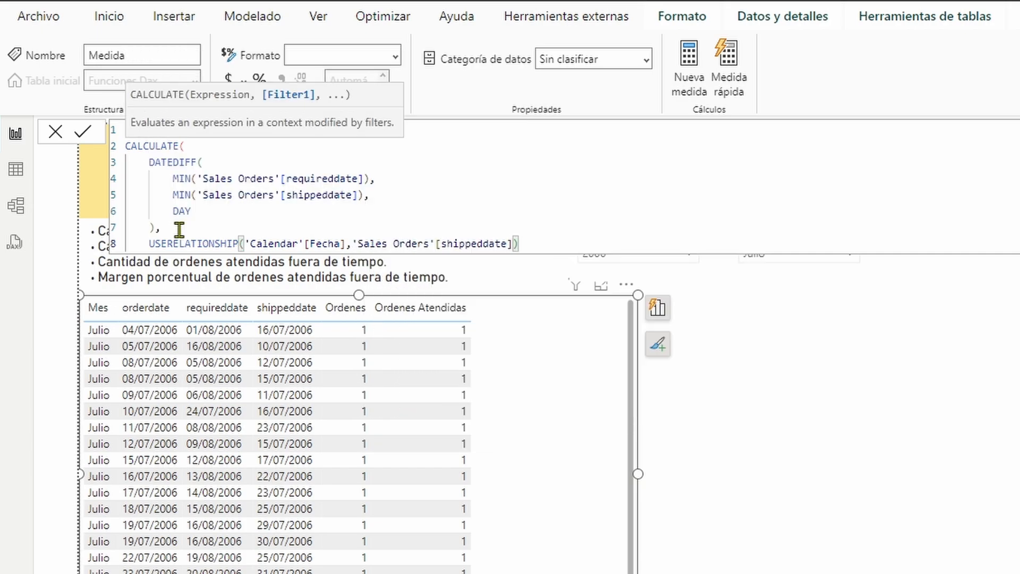
# Close the CALCULATE function on its own line and commit the Días de anticipación measure.
pyautogui.press('Return')
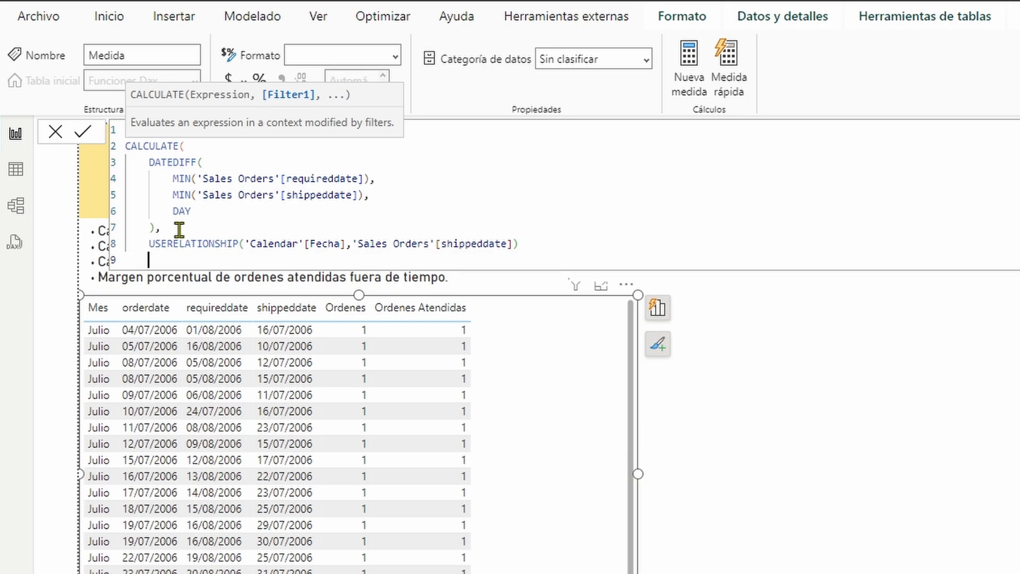
pyautogui.write(')')
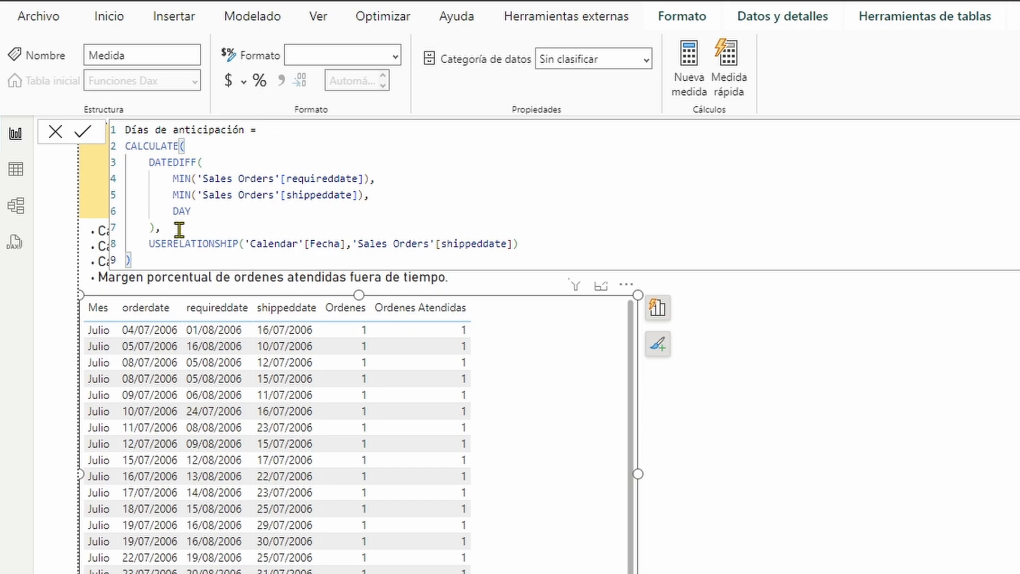
pyautogui.press('Return')
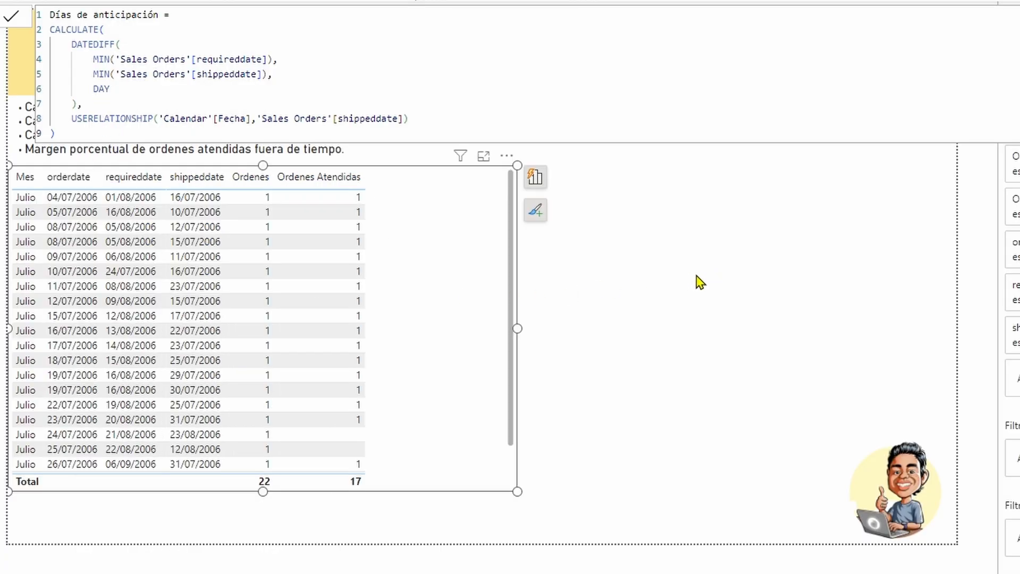
# Add the Días de anticipación measure as a column of the orders table.
pyautogui.click(833, 416)
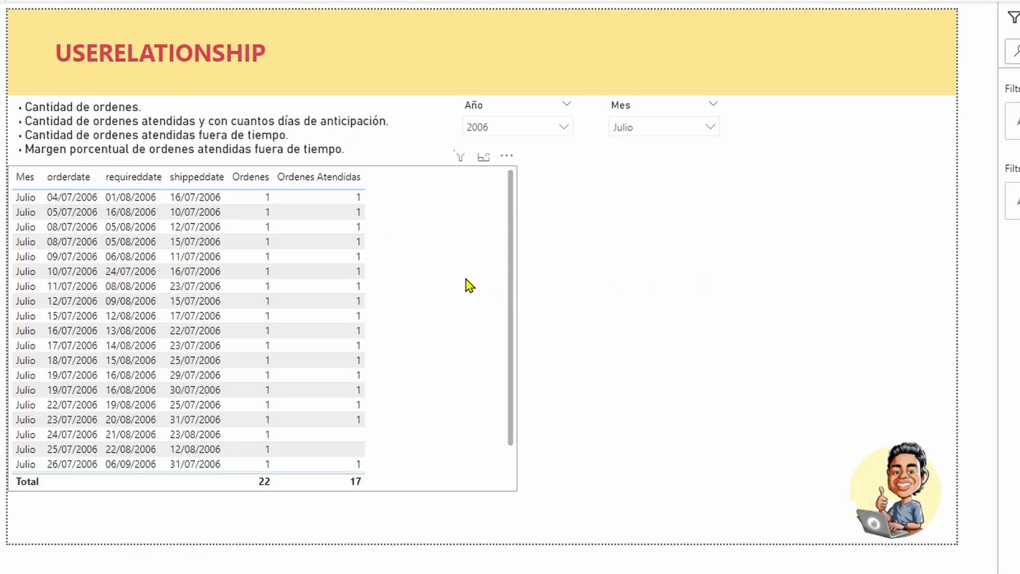
pyautogui.click(567, 418)
pyautogui.click(536, 177)
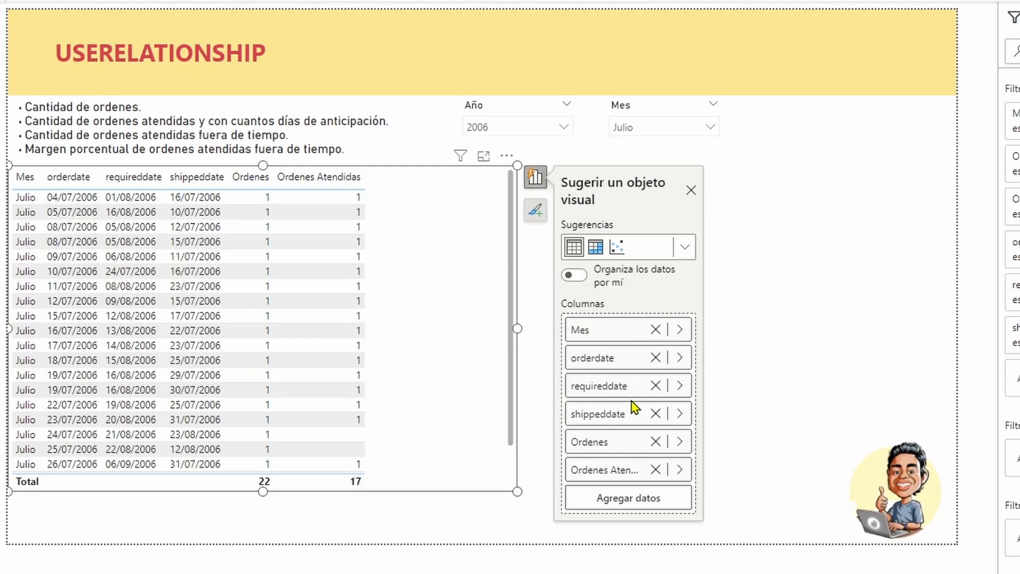
pyautogui.click(611, 499)
pyautogui.click(718, 397)
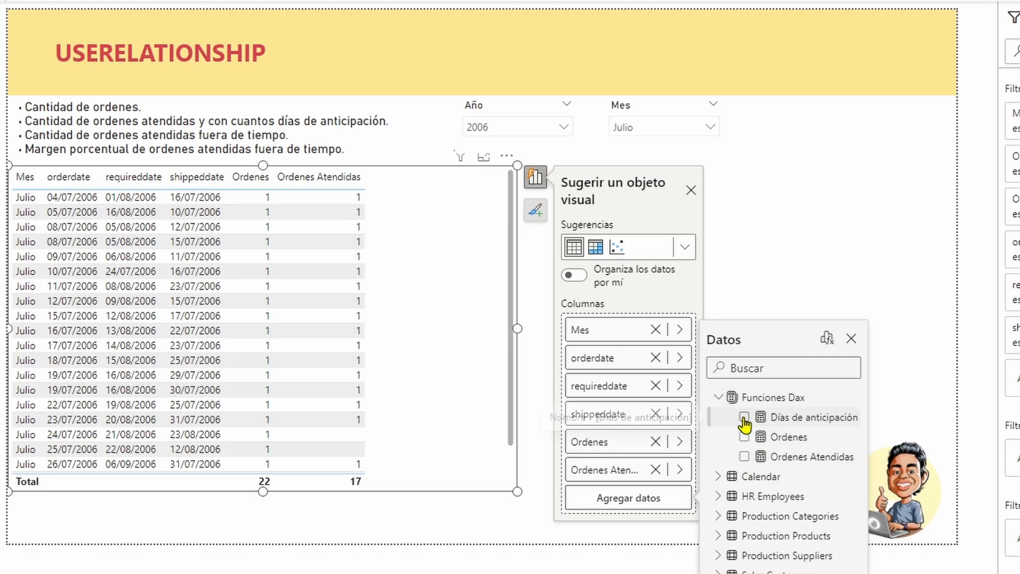
pyautogui.click(744, 417)
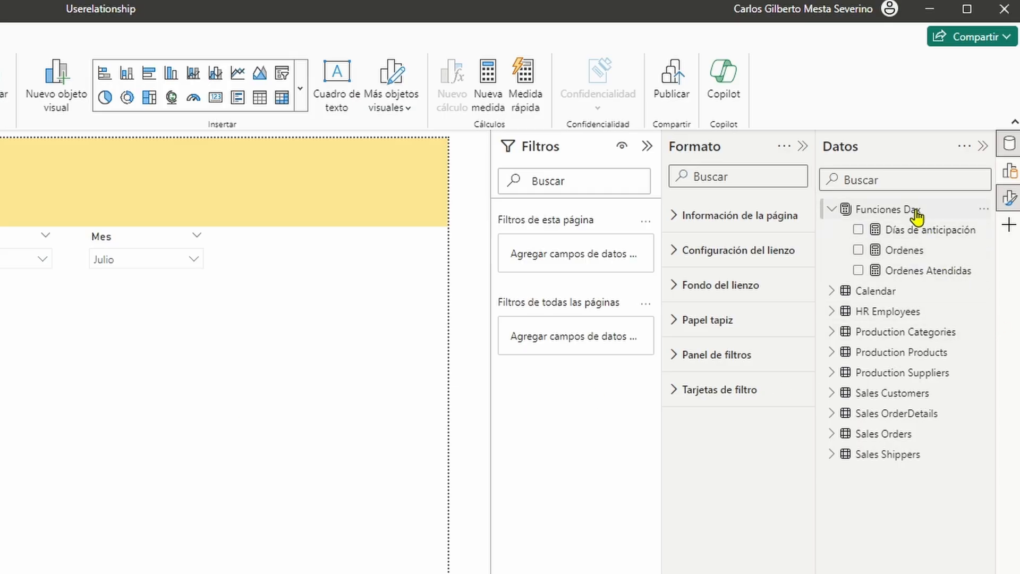
# Create a new measure named Ordenes fuera de tiempo in the Funciones Dax table.
pyautogui.click(917, 212)
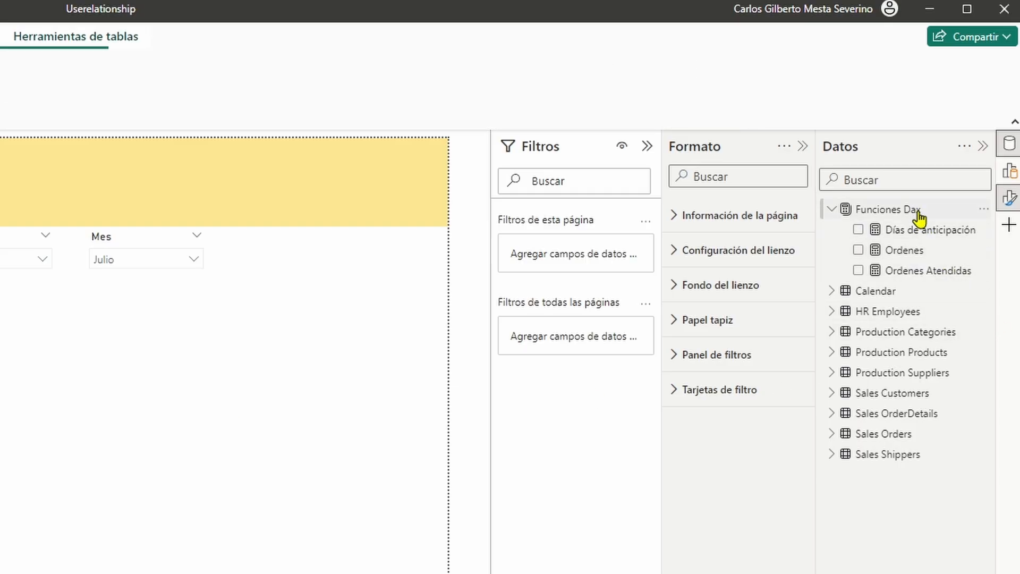
pyautogui.click(983, 209)
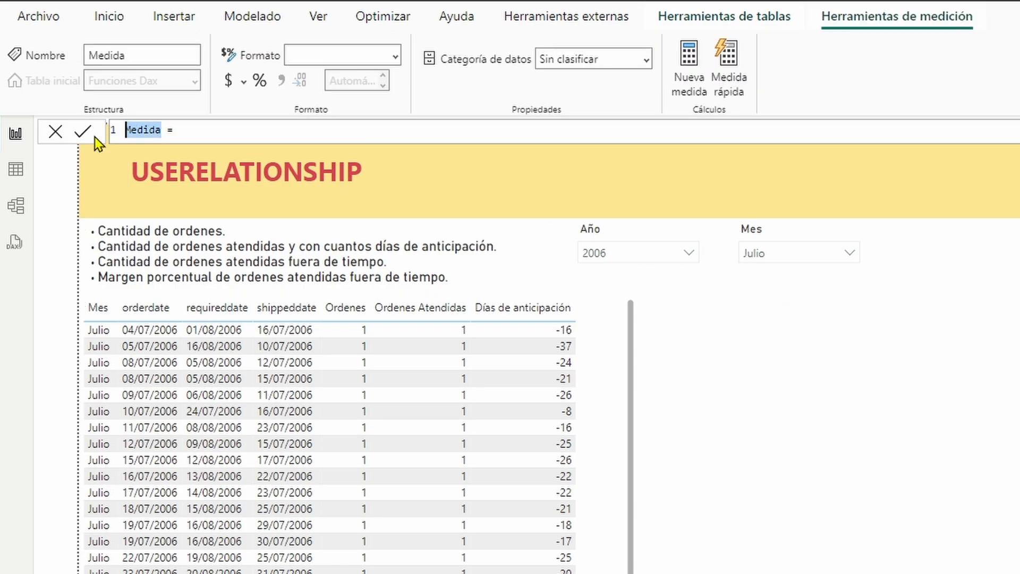
pyautogui.write('Ordene')
pyautogui.write('s fuera')
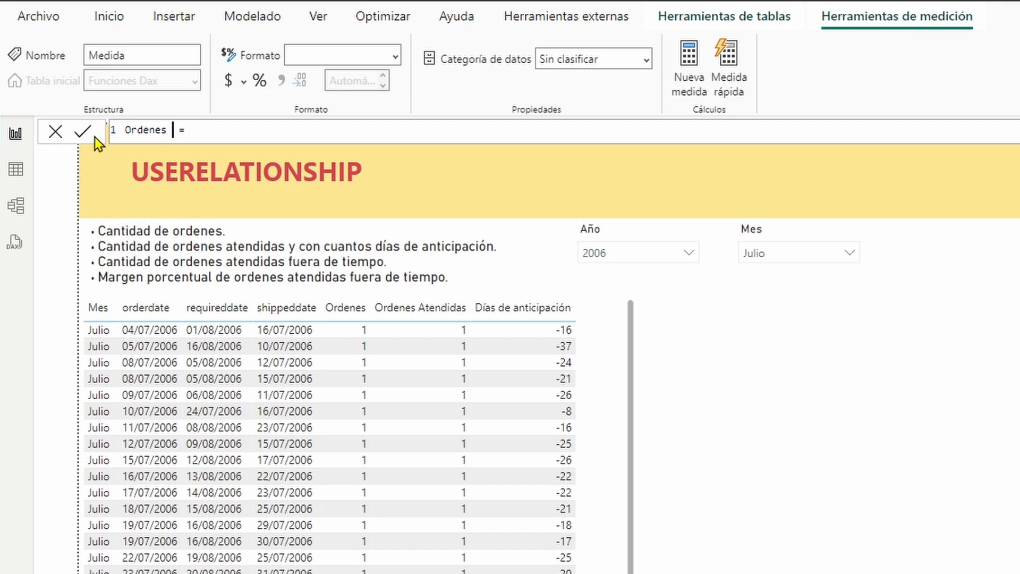
pyautogui.write(' de tiempo')
pyautogui.press('End')
pyautogui.hotkey('shift', 'Return')
# Start the Ordenes fuera de tiempo formula with CALCULATE over the [Ordenes] measure and continue on a new line.
pyautogui.write('Calc')
pyautogui.press('Tab')
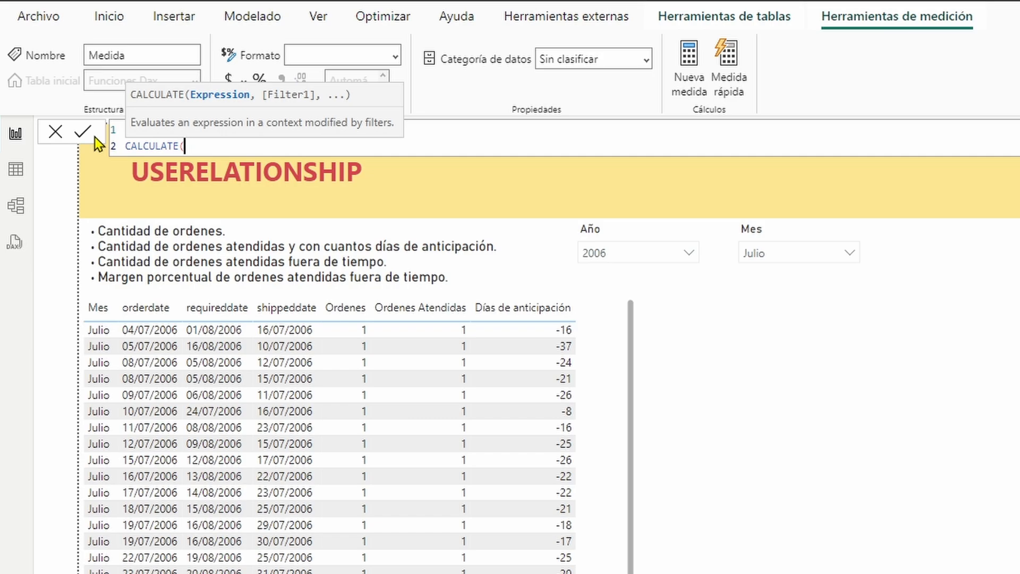
pyautogui.write('orde')
pyautogui.press('Tab')
pyautogui.write(',')
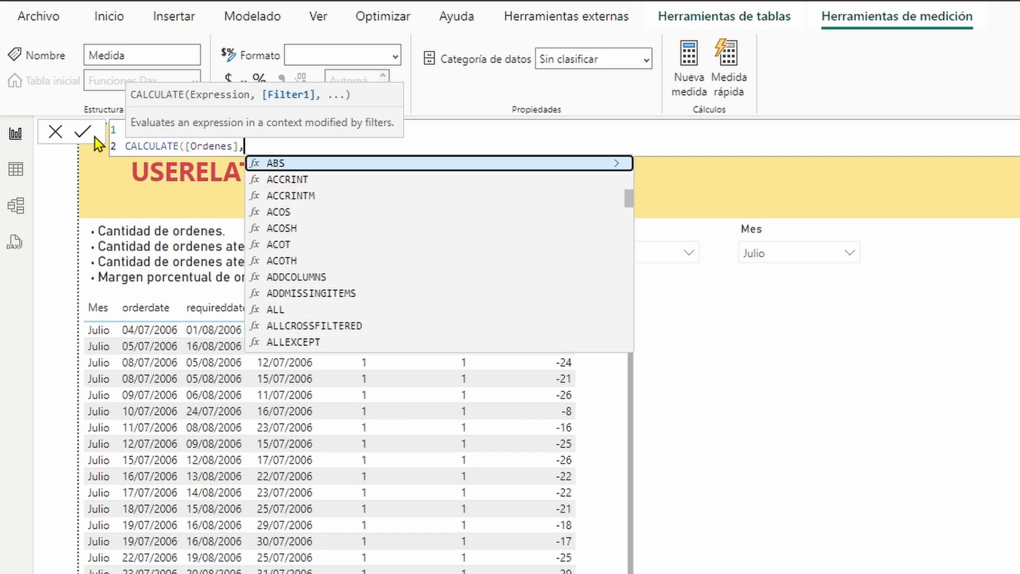
pyautogui.hotkey('shift', 'Return')
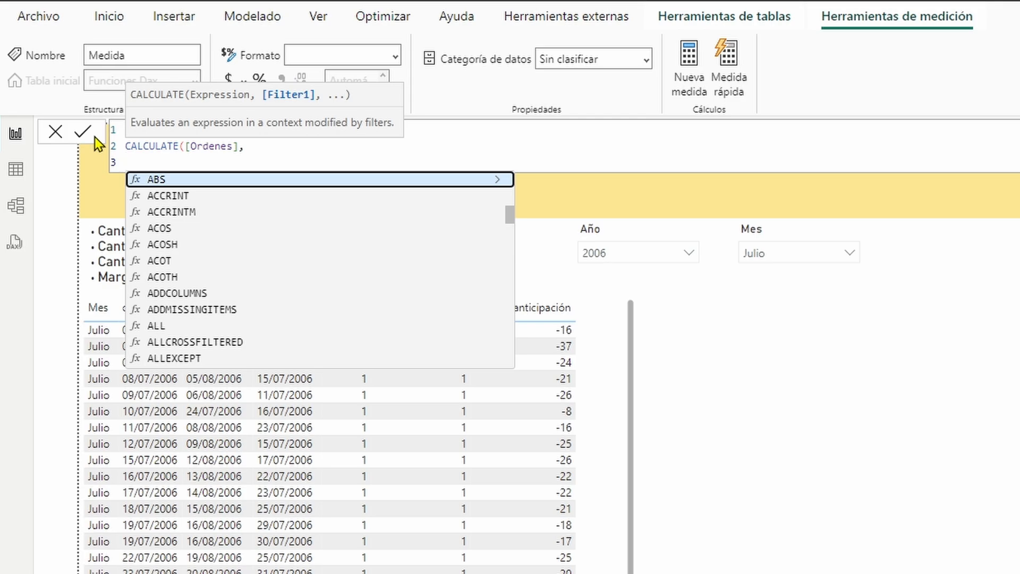
# Add a FILTER function over the 'Sales Orders' table as the CALCULATE filter argument.
pyautogui.write('FILT')
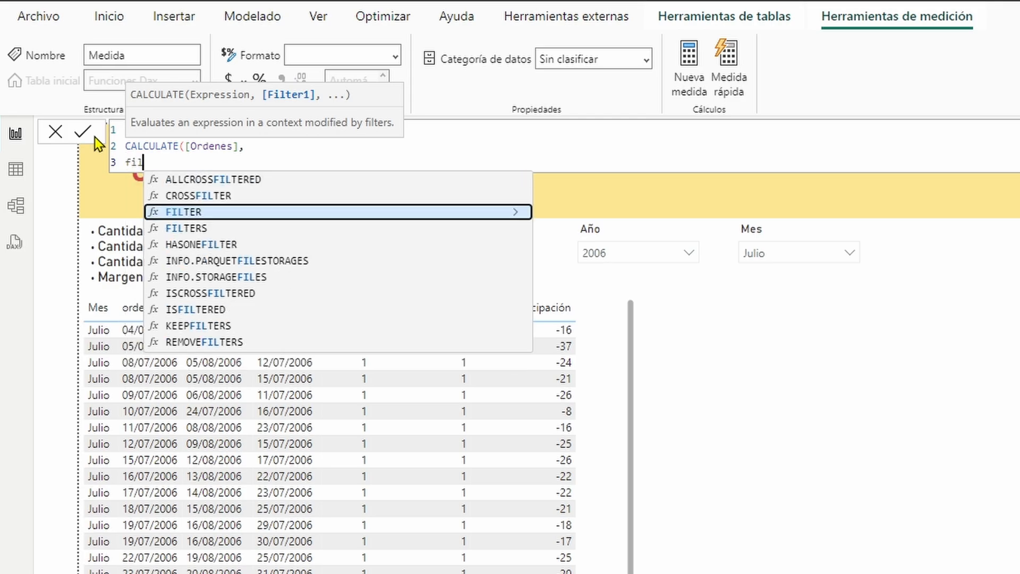
pyautogui.press('Tab')
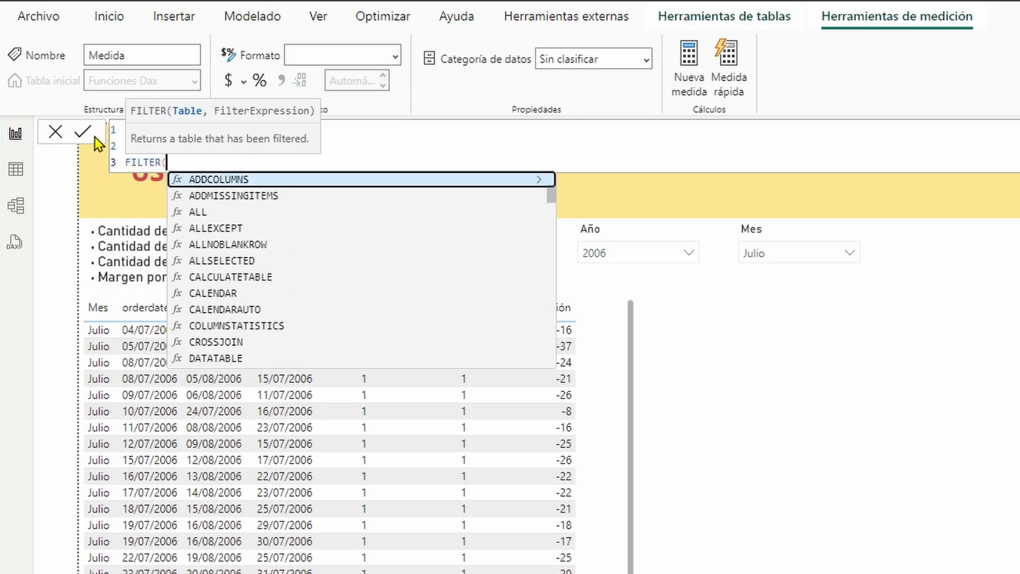
pyautogui.write('sales')
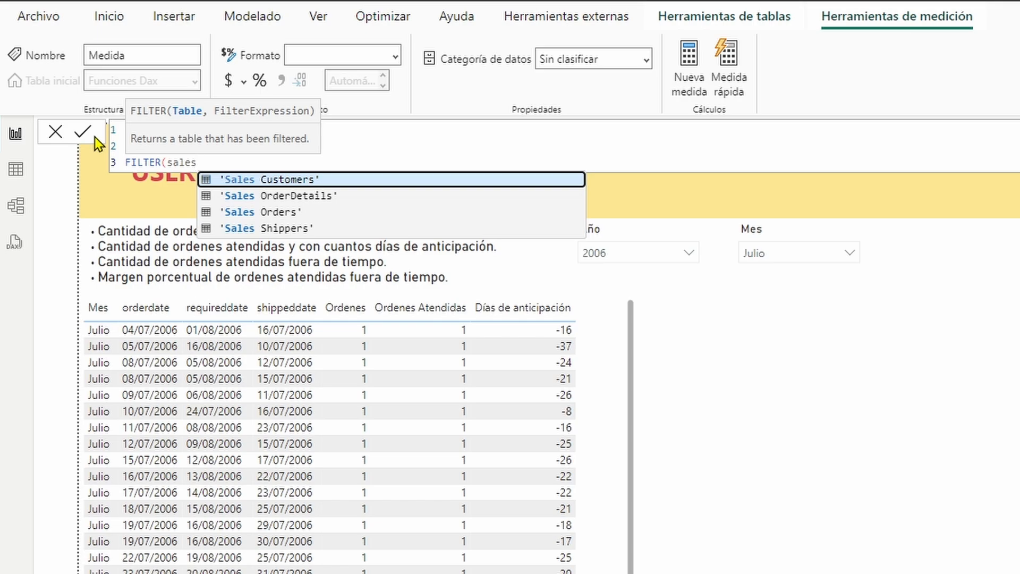
pyautogui.press('Down')
pyautogui.press('Down')
pyautogui.press('Tab')
pyautogui.write(',')
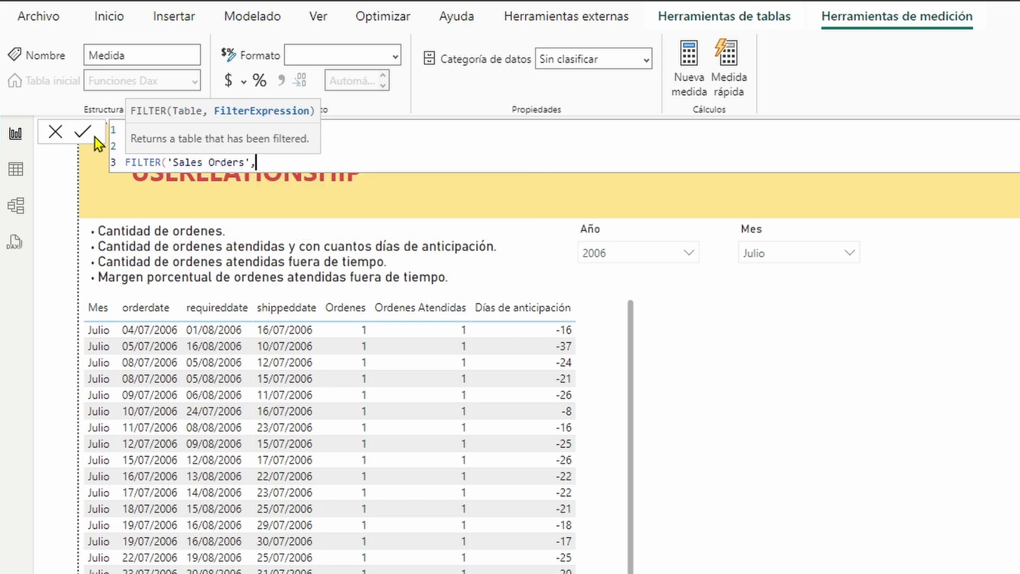
# Set the FILTER condition to 'Sales Orders'[shippeddate] > 'Sales Orders'[requireddate].
pyautogui.write('ship')
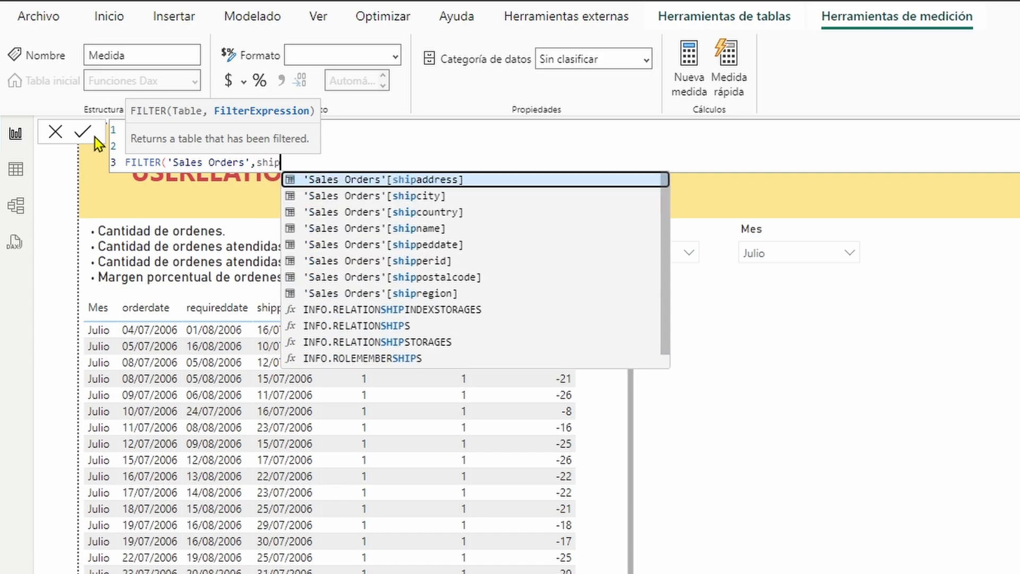
pyautogui.press('Down')
pyautogui.press('Down')
pyautogui.press('Down')
pyautogui.press('Down')
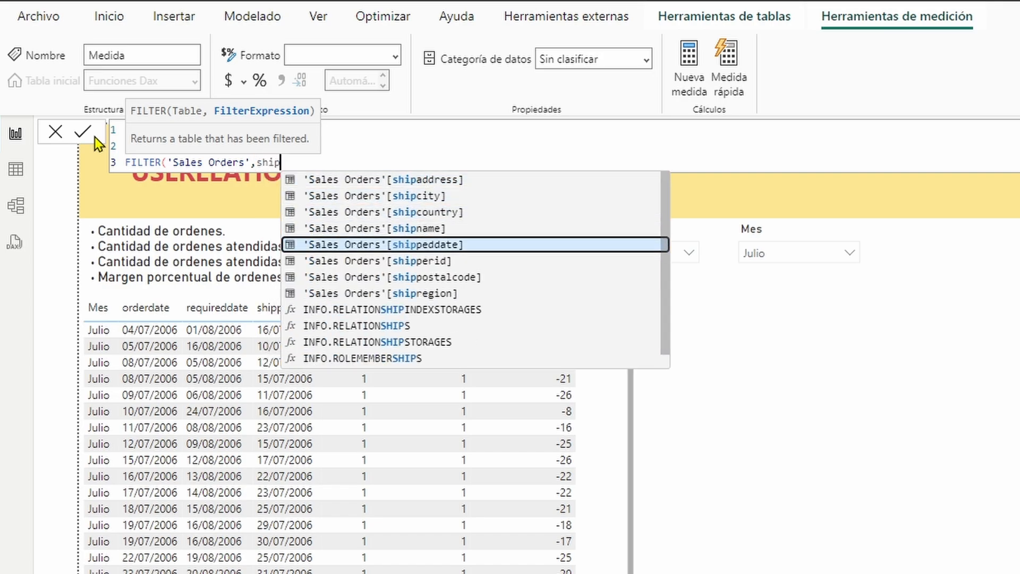
pyautogui.press('Tab')
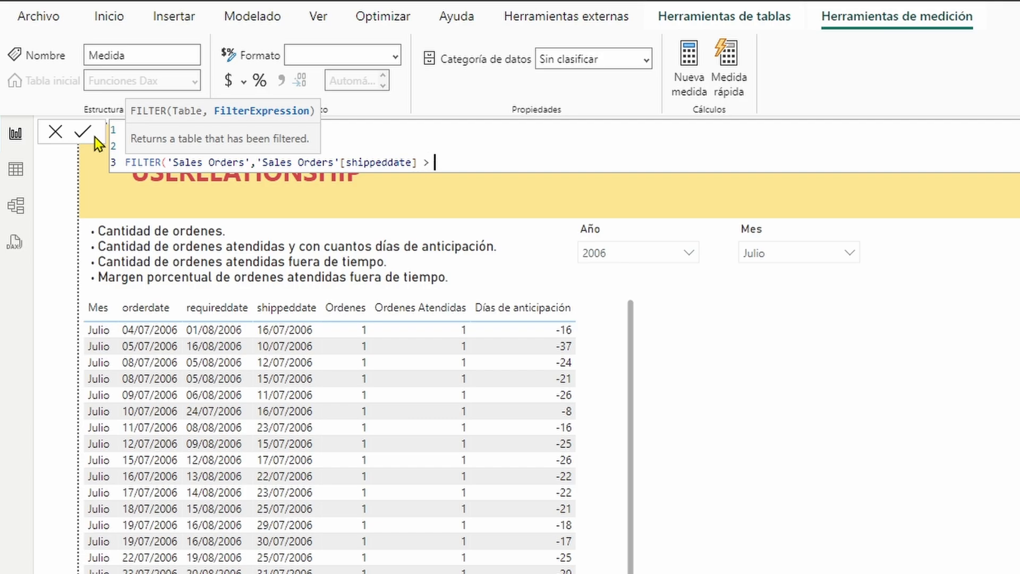
pyautogui.write('> reque')
pyautogui.press('BackSpace')
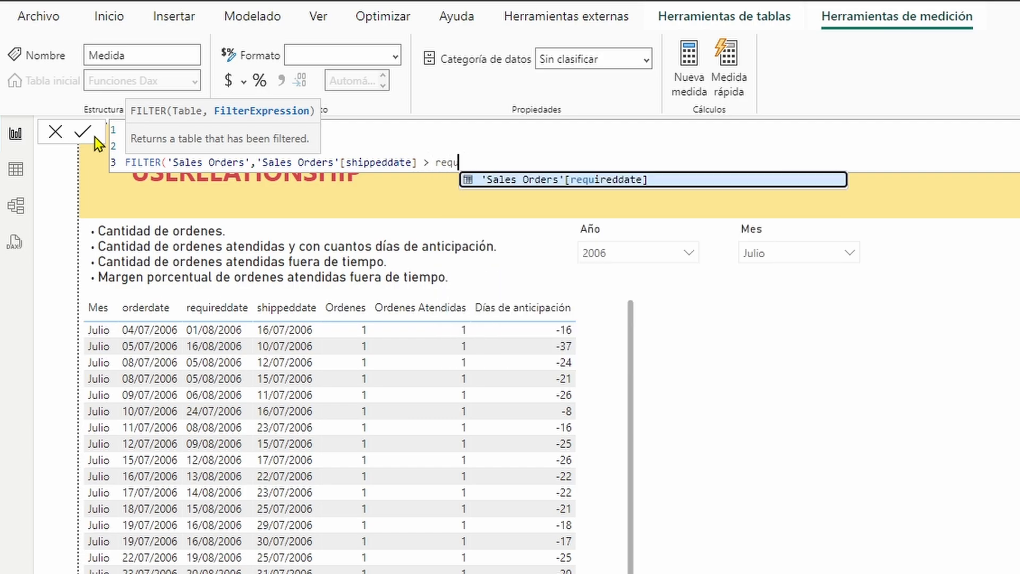
pyautogui.press('Tab')
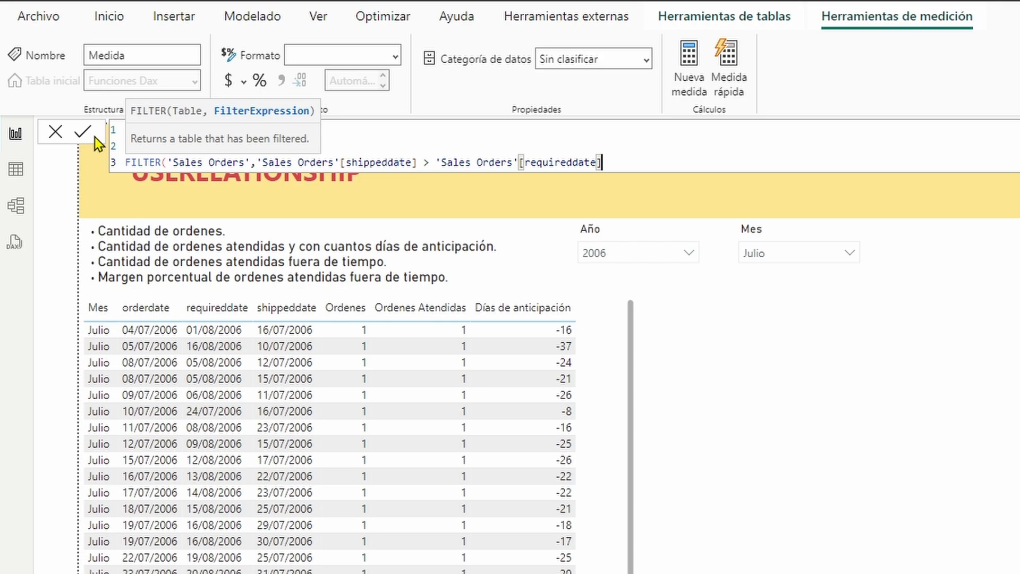
# Close the FILTER and CALCULATE functions and commit the Ordenes fuera de tiempo measure.
pyautogui.write(')')
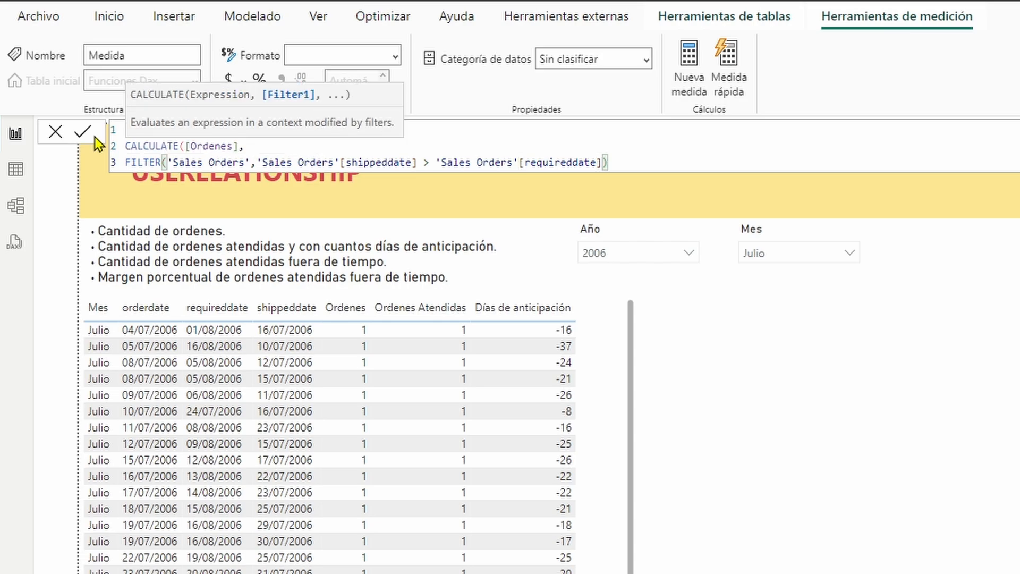
pyautogui.write(')')
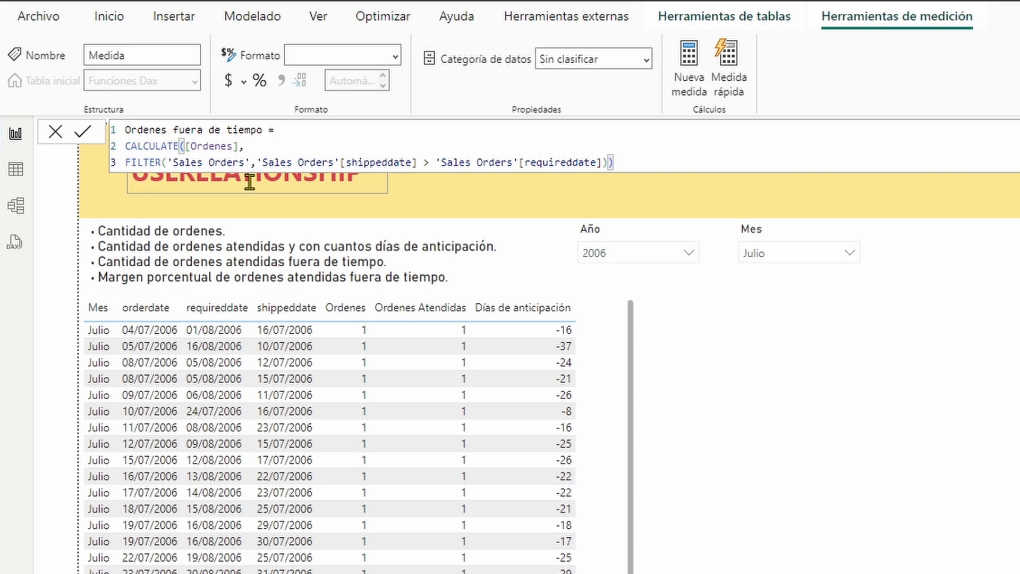
pyautogui.click(80, 134)
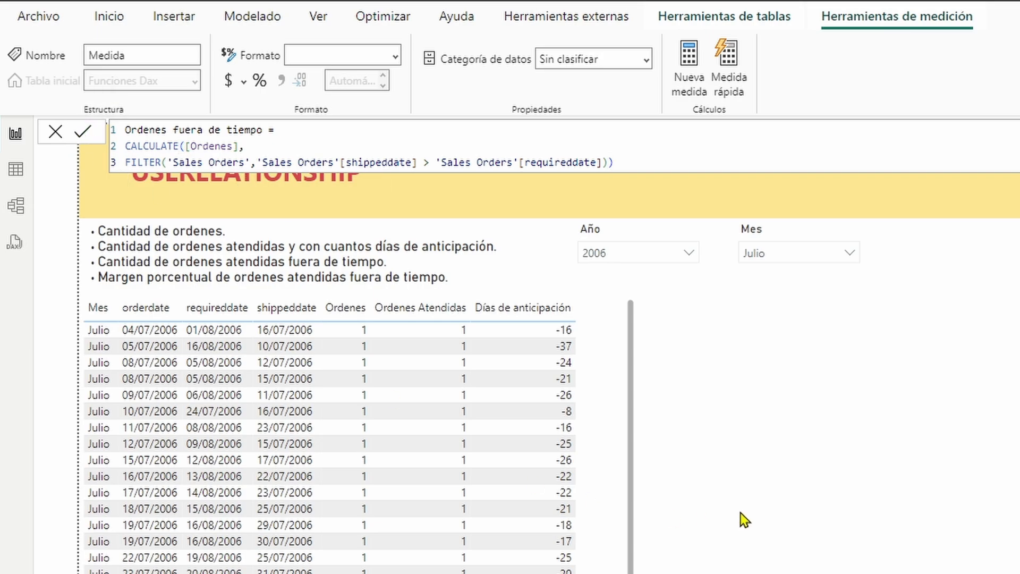
# Widen the orders table visual and add the Ordenes fuera de tiempo measure from Funciones Dax as its last column.
pyautogui.click(640, 444)
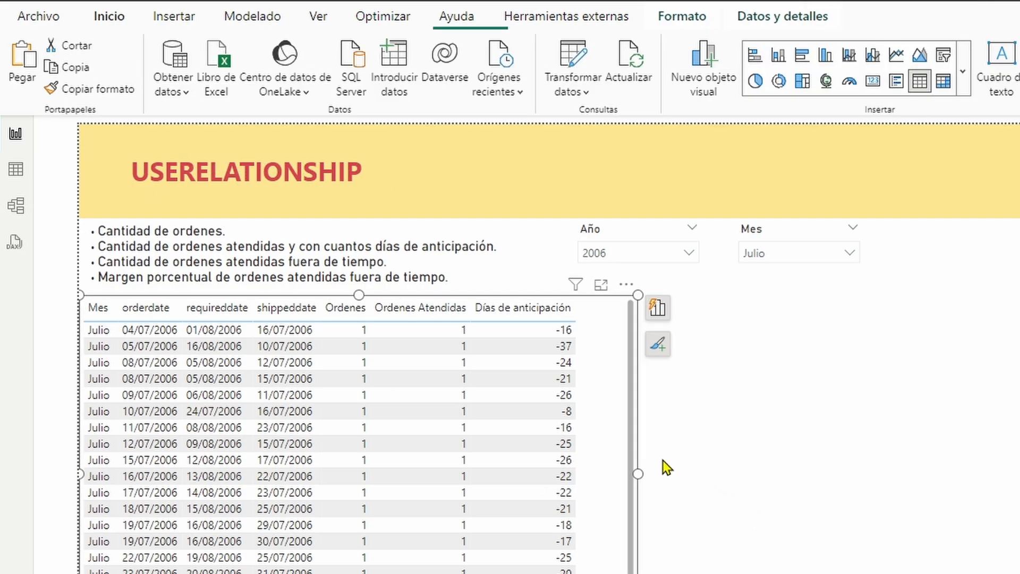
pyautogui.moveTo(639, 478); pyautogui.dragTo(797, 480)
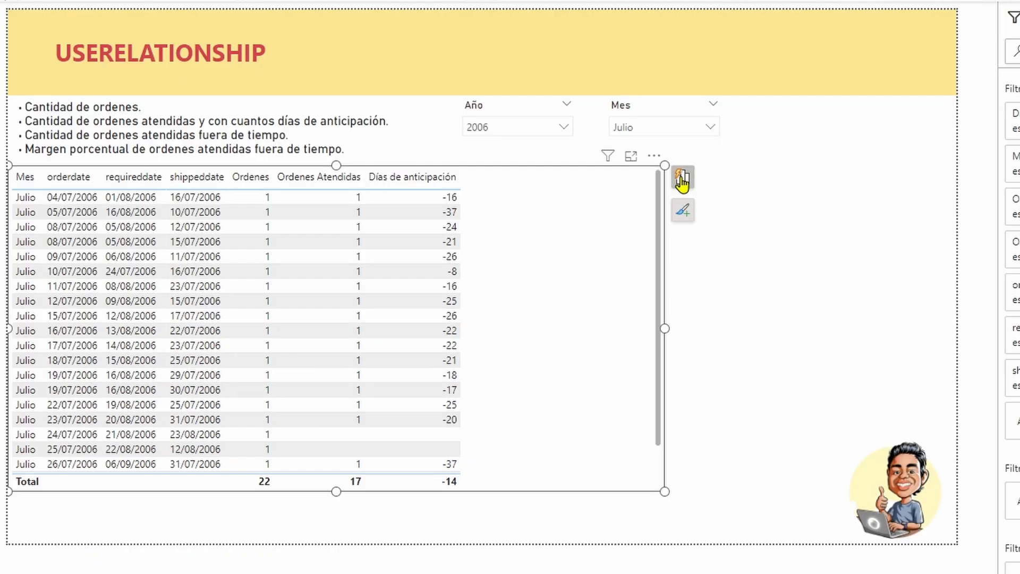
pyautogui.click(818, 306)
pyautogui.click(764, 533)
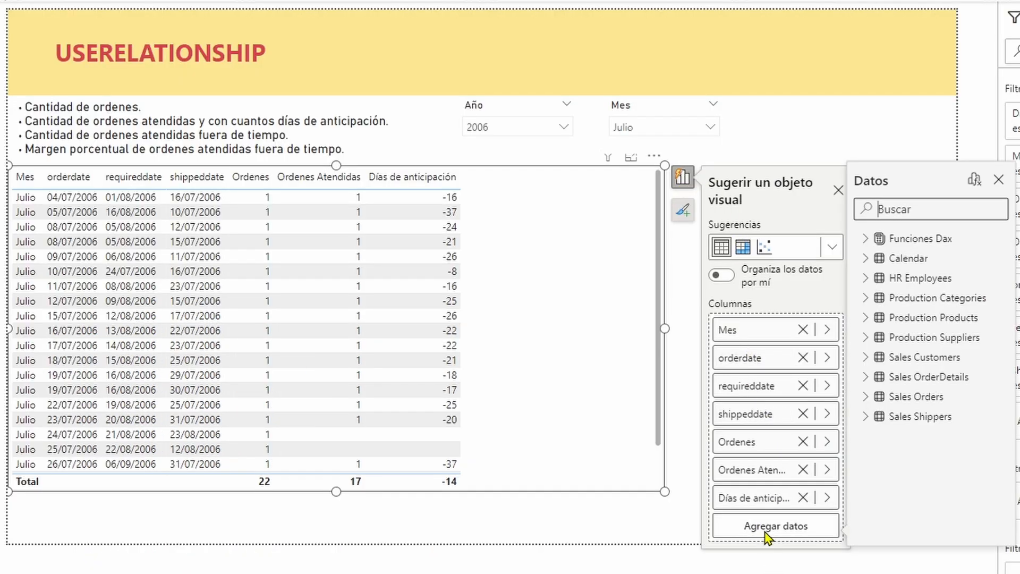
pyautogui.click(865, 241)
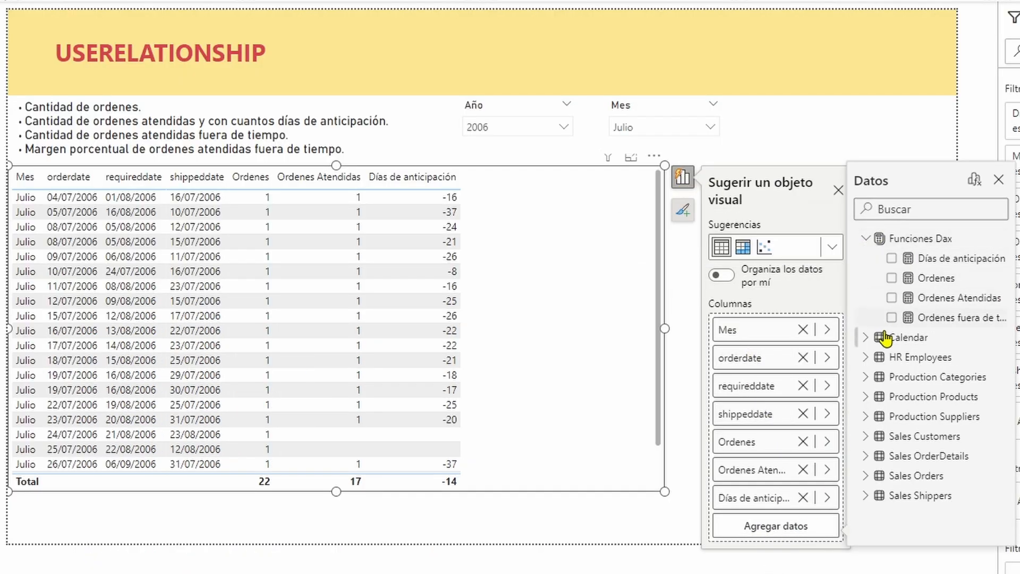
pyautogui.moveTo(944, 324); pyautogui.dragTo(670, 314)
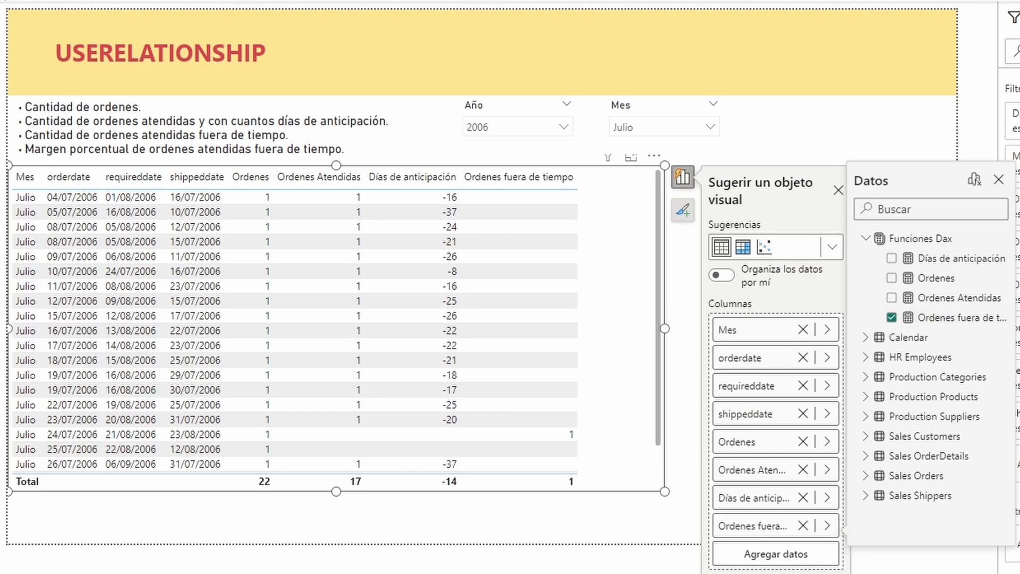
pyautogui.click(998, 179)
pyautogui.click(838, 190)
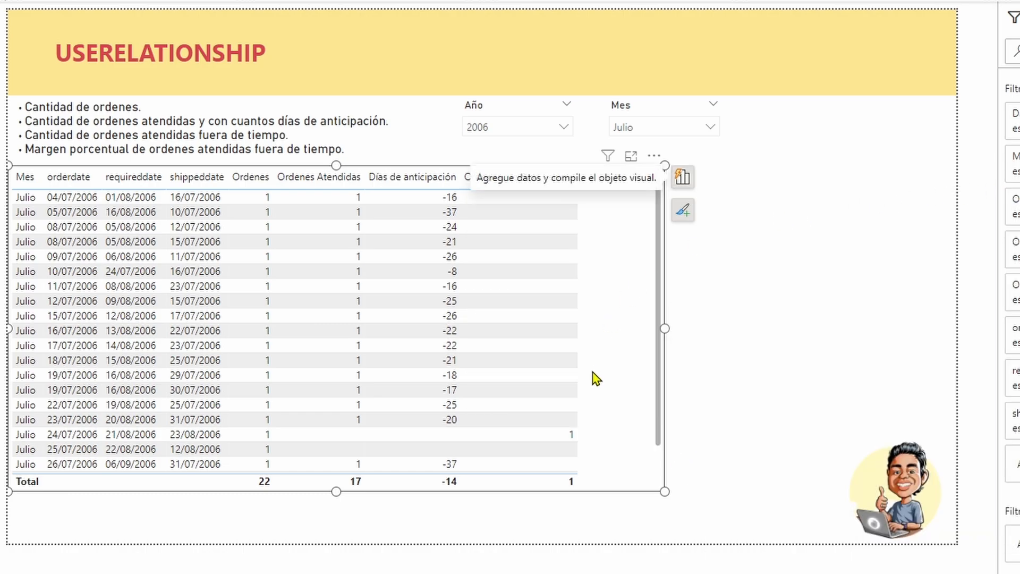
pyautogui.scroll(-1, 600, 388)
pyautogui.scroll(1, 601, 399)
pyautogui.click(683, 178)
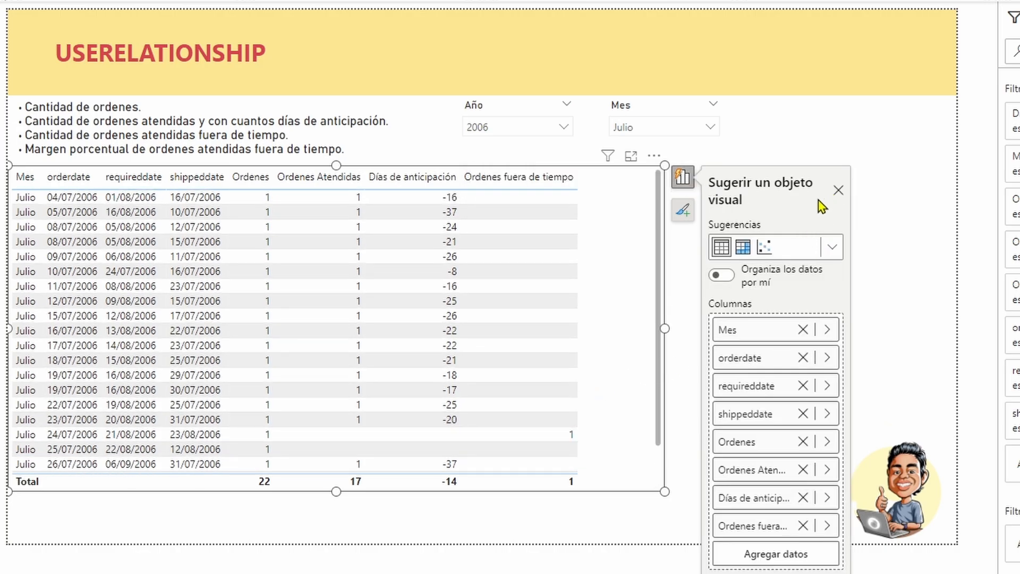
pyautogui.click(839, 190)
pyautogui.click(791, 338)
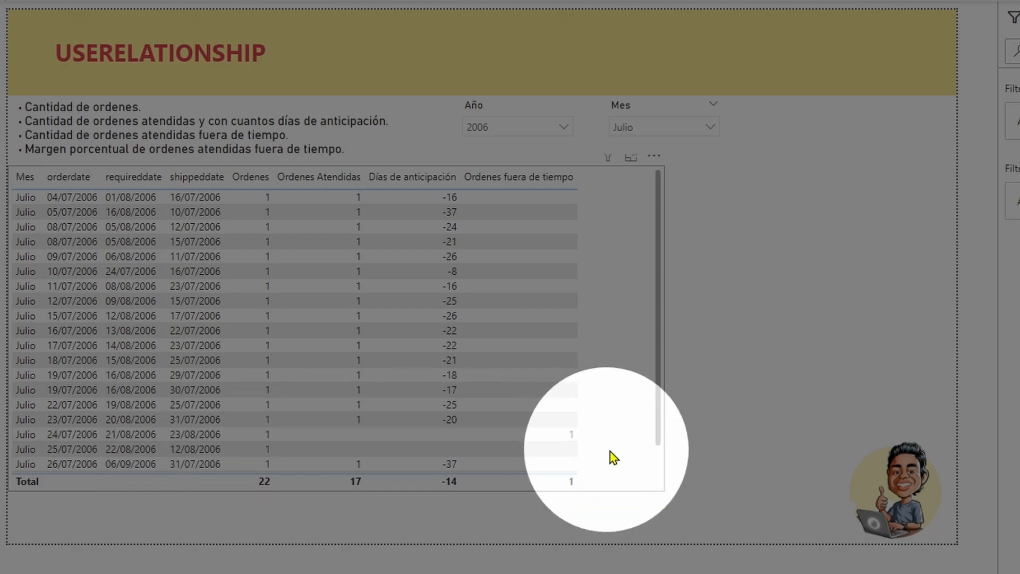
pyautogui.click(630, 448)
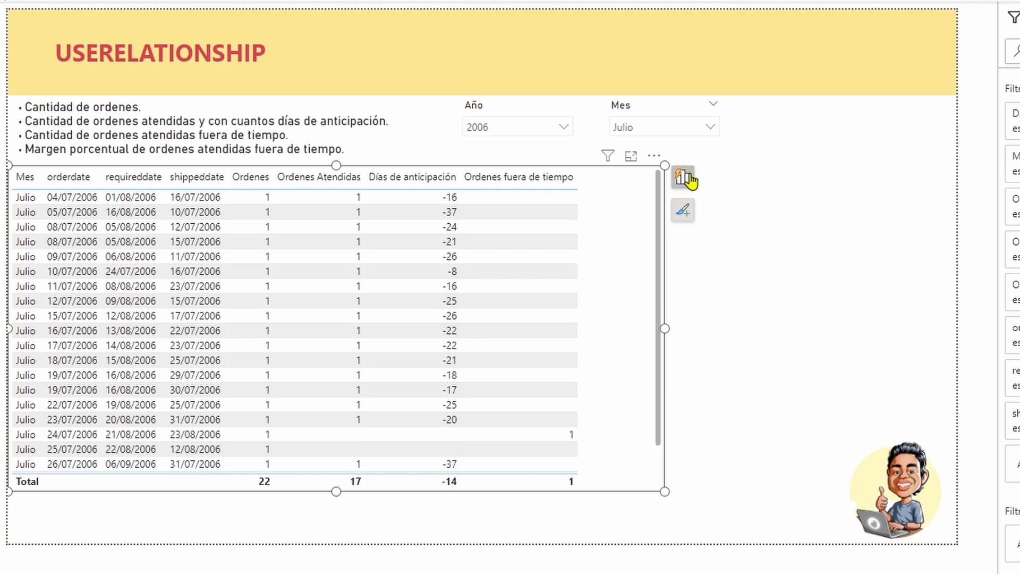
# Filter the report to Agosto with the Mes slicer and collapse its list.
pyautogui.click(710, 130)
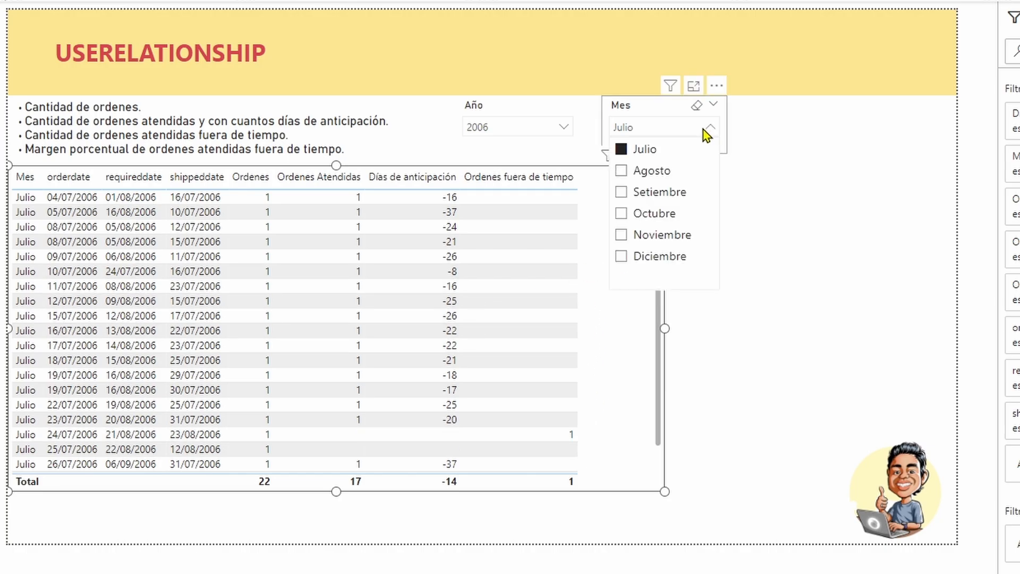
pyautogui.click(652, 176)
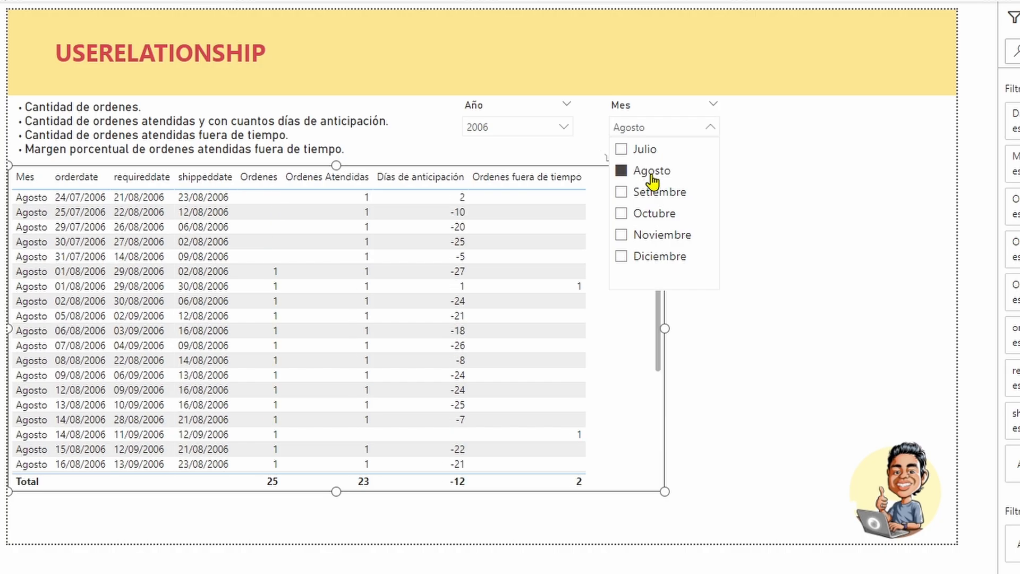
pyautogui.click(712, 128)
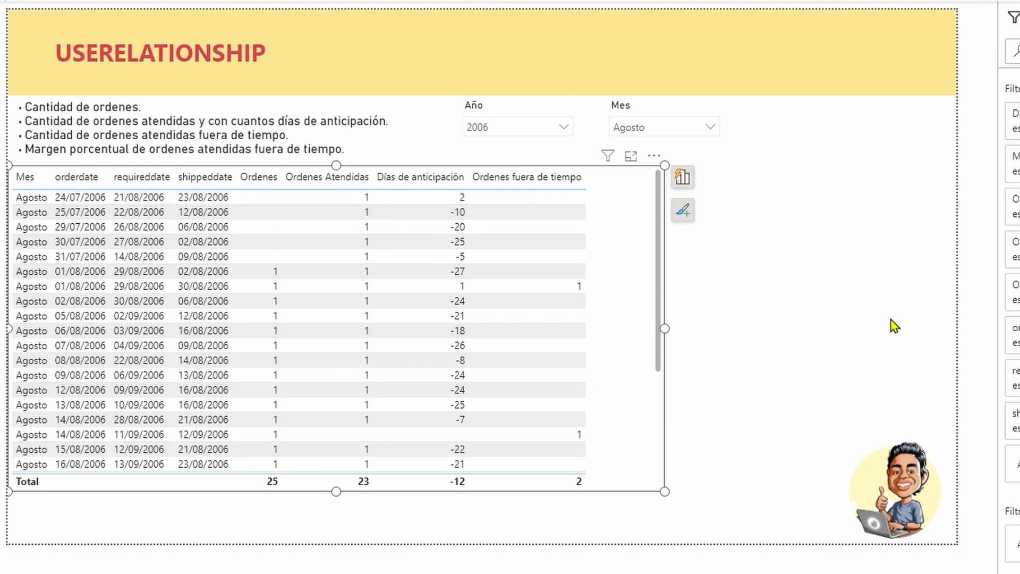
pyautogui.click(791, 303)
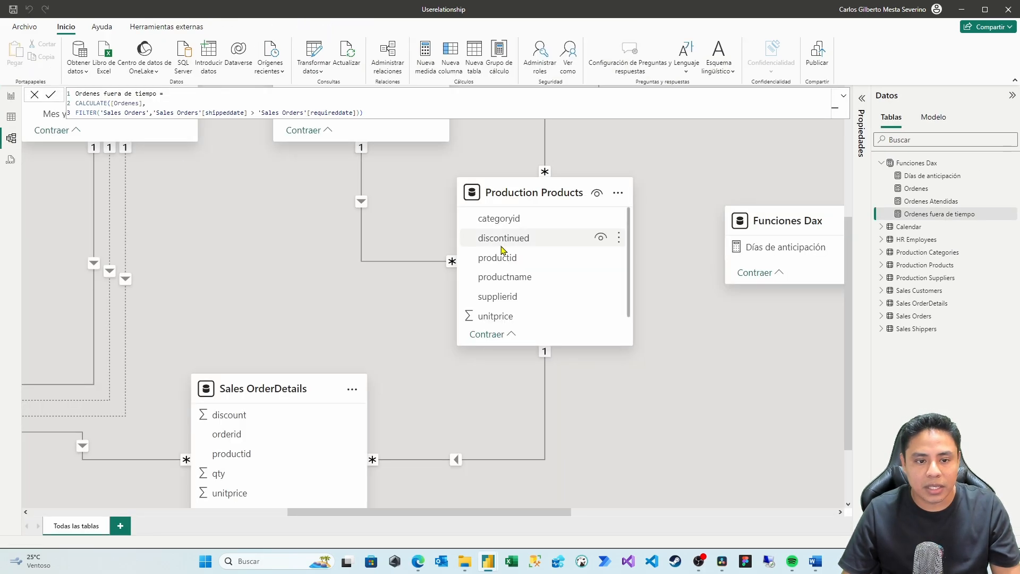
# In the model view, examine the active and inactive relationships between Calendar and Sales Orders.
pyautogui.click(11, 138)
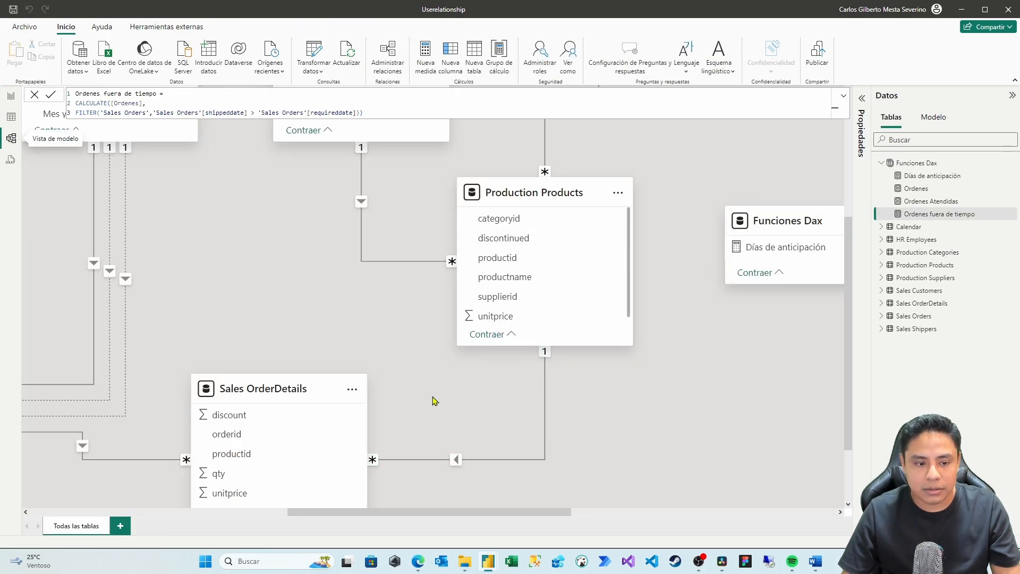
pyautogui.moveTo(463, 511); pyautogui.dragTo(371, 514)
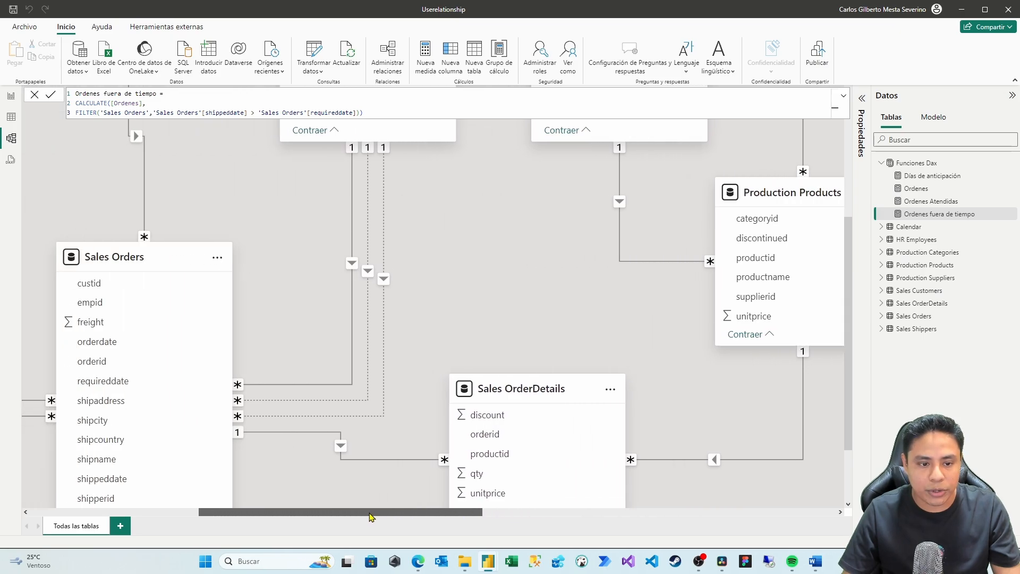
pyautogui.scroll(-3, 451, 266)
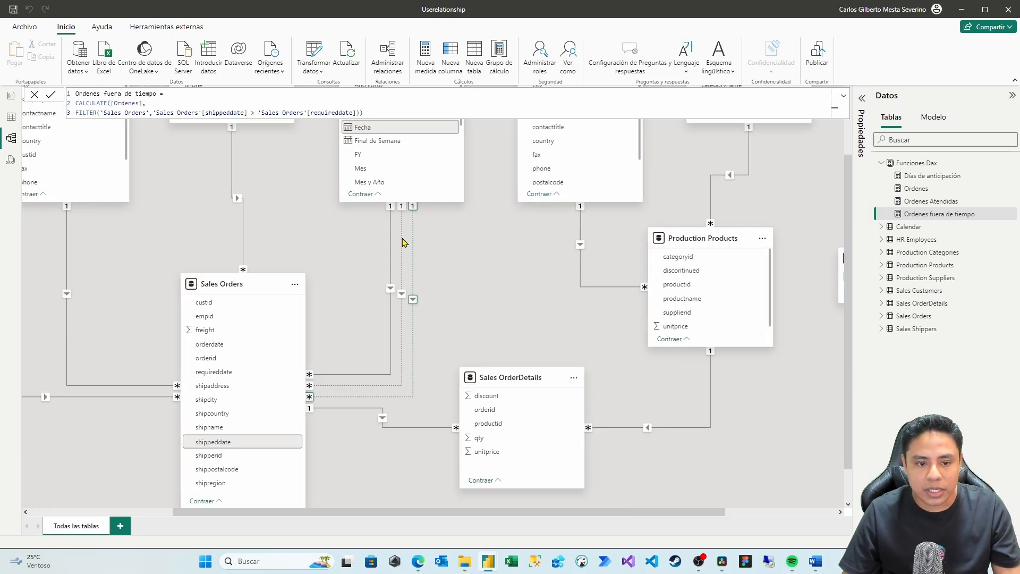
pyautogui.click(402, 213)
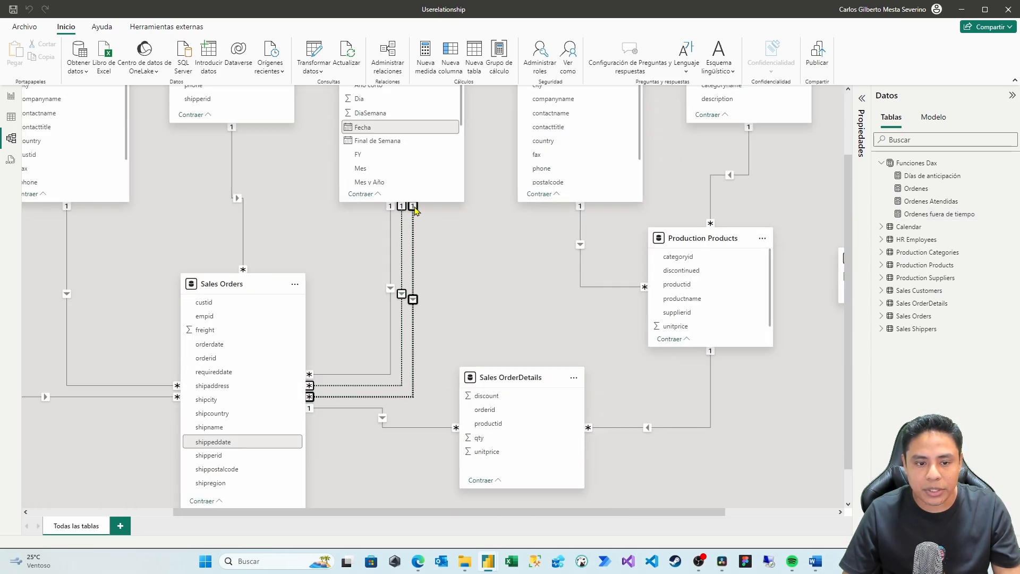
pyautogui.click(391, 209)
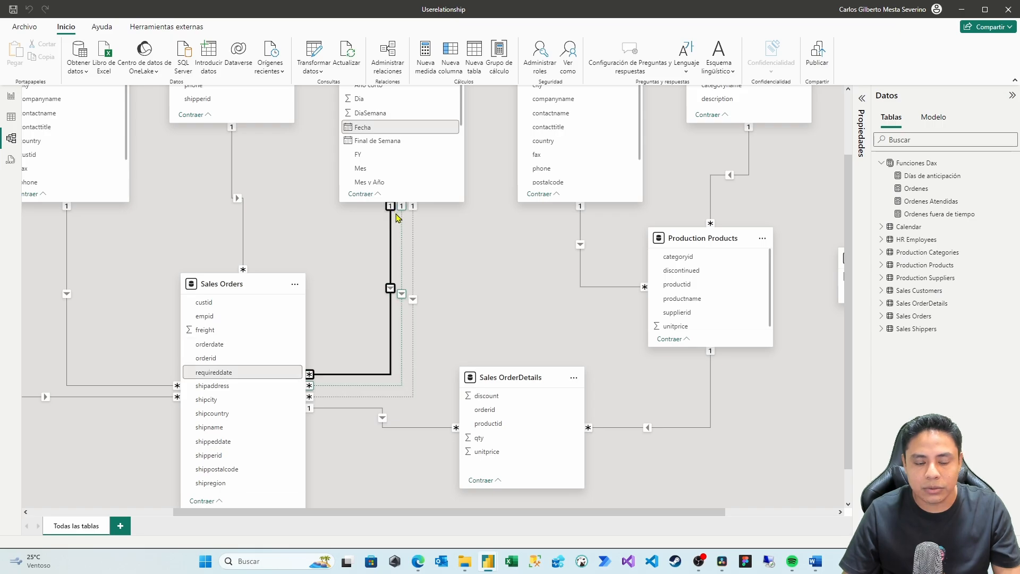
# Return to the report view and review the USERELATIONSHIP clauses in the Ordenes Atendidas and Días de anticipación measures.
pyautogui.click(10, 97)
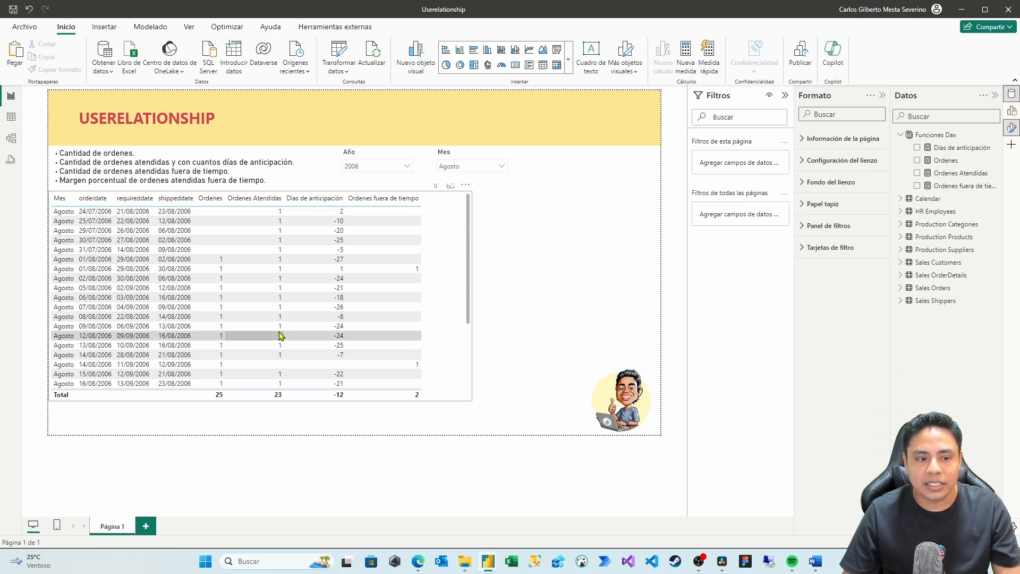
pyautogui.click(956, 173)
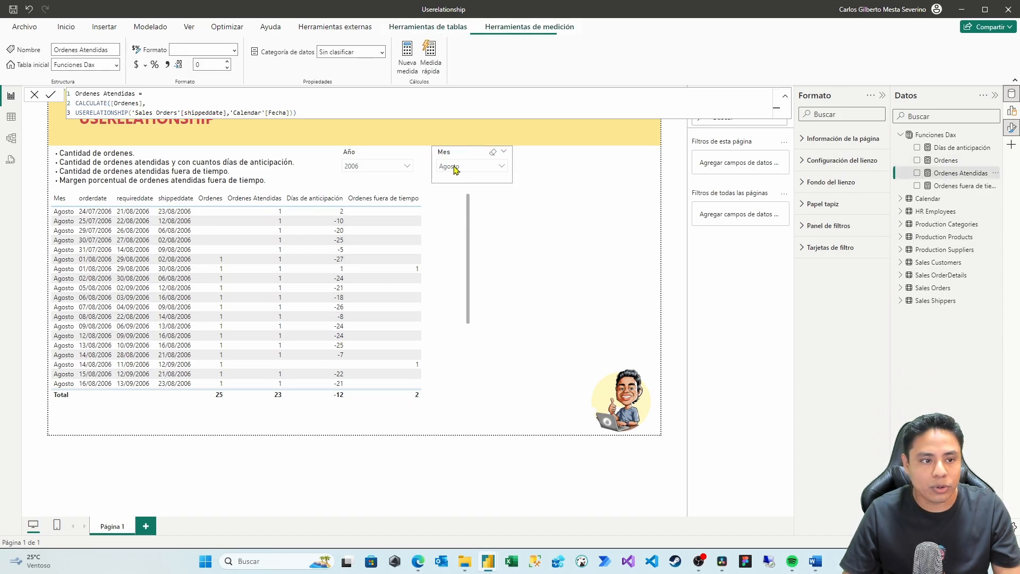
pyautogui.moveTo(298, 112); pyautogui.dragTo(74, 112)
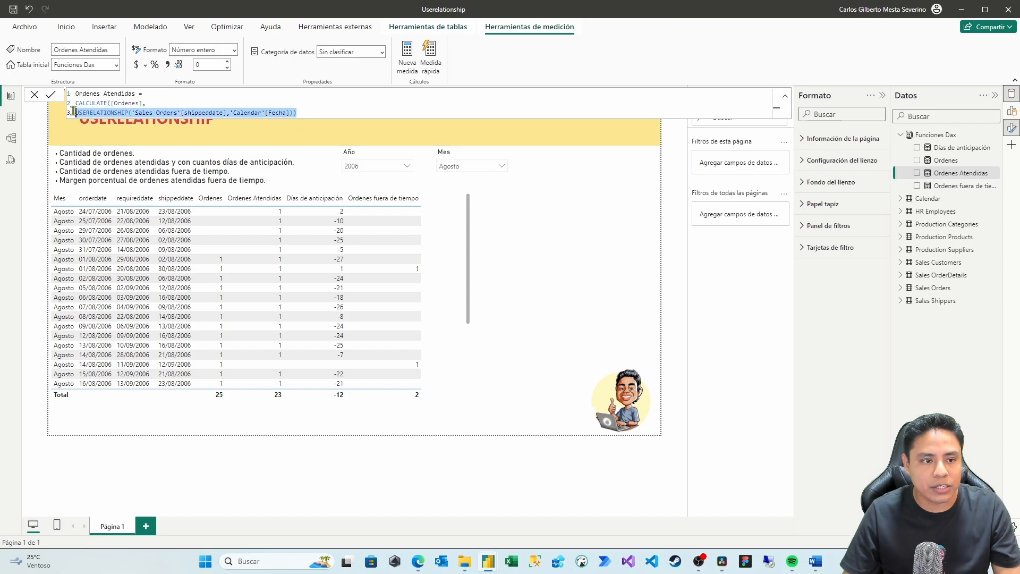
pyautogui.click(956, 150)
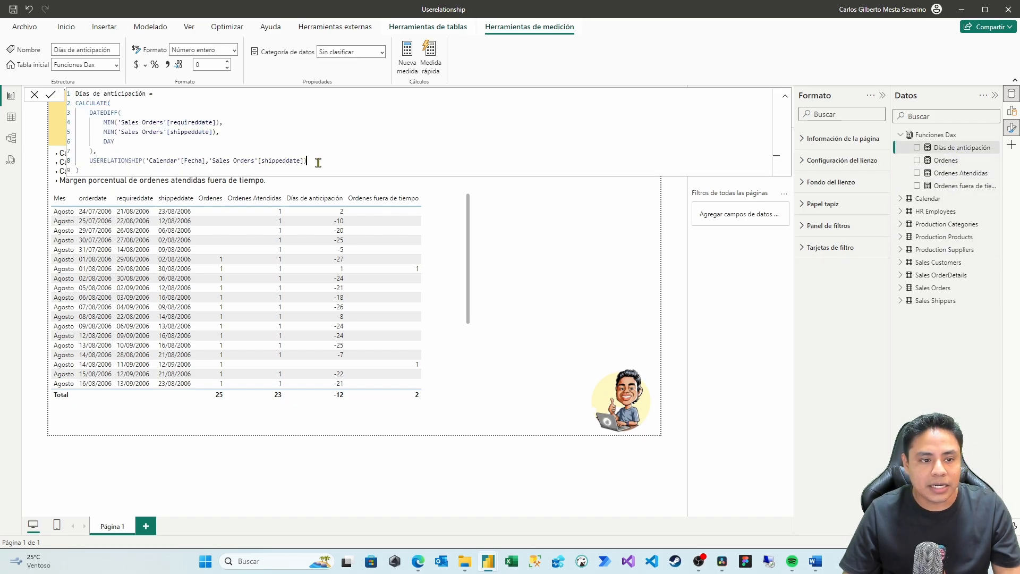
pyautogui.moveTo(317, 162); pyautogui.dragTo(87, 160)
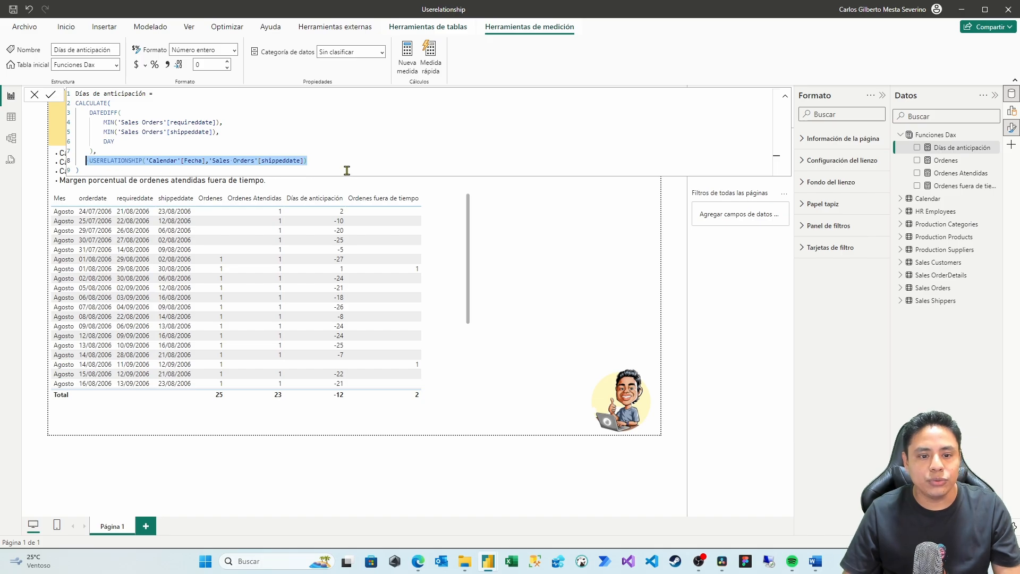
pyautogui.click(546, 278)
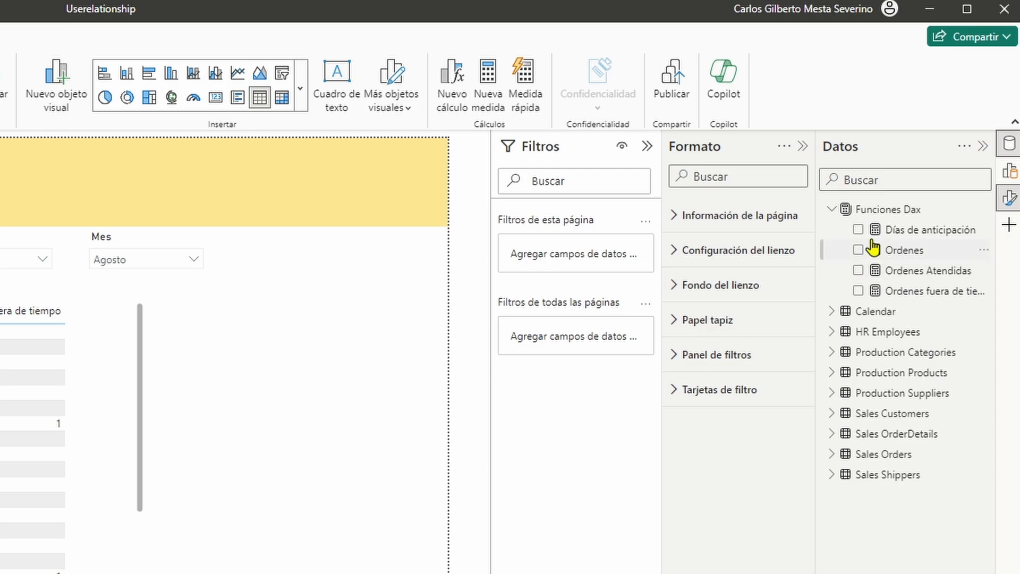
# Create a new measure in the Funciones Dax table and name it % de ordenes fuera de tiempo.
pyautogui.click(880, 212)
pyautogui.click(983, 208)
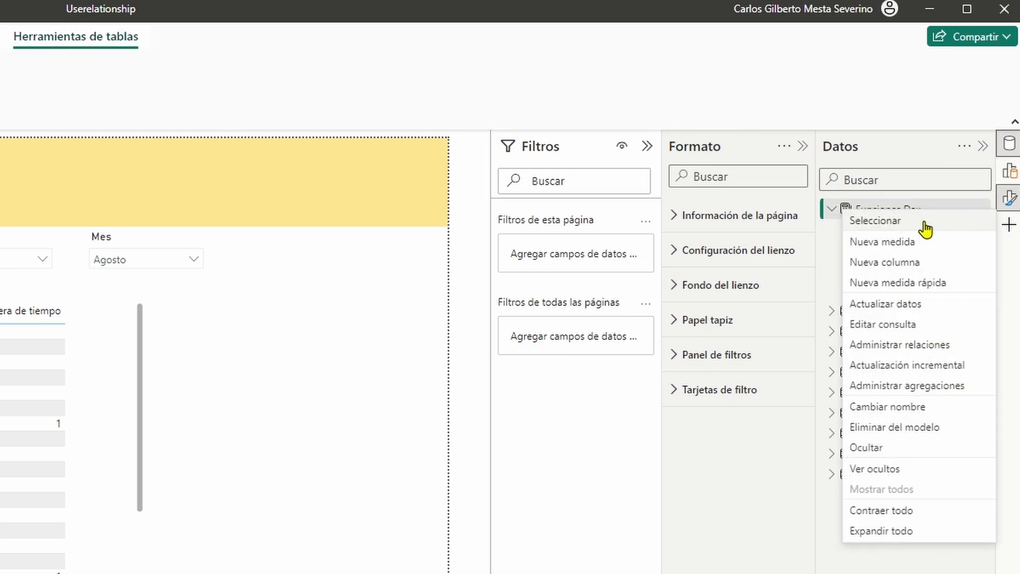
pyautogui.press('Escape')
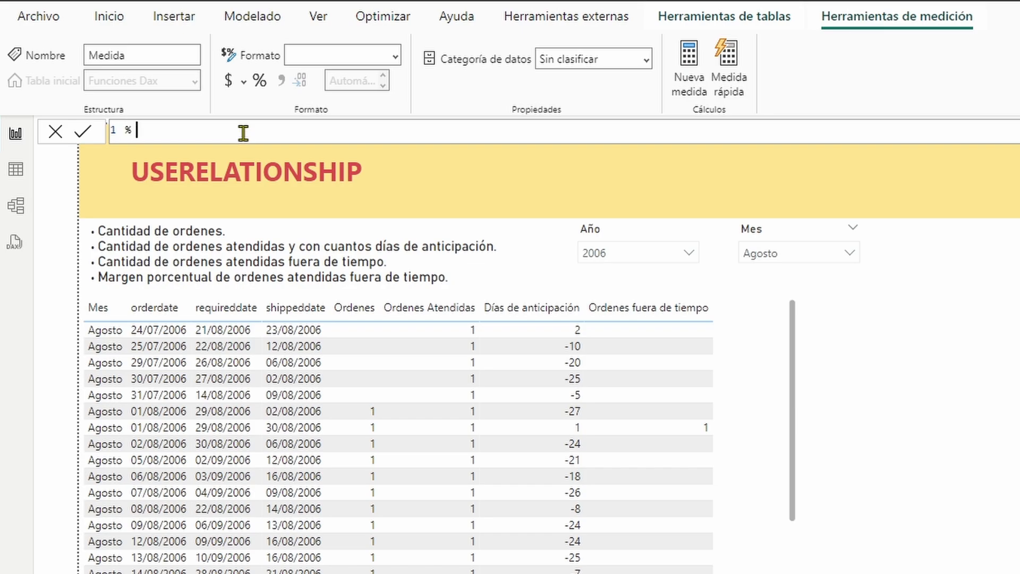
pyautogui.write('ordenes fuera de tiempo =')
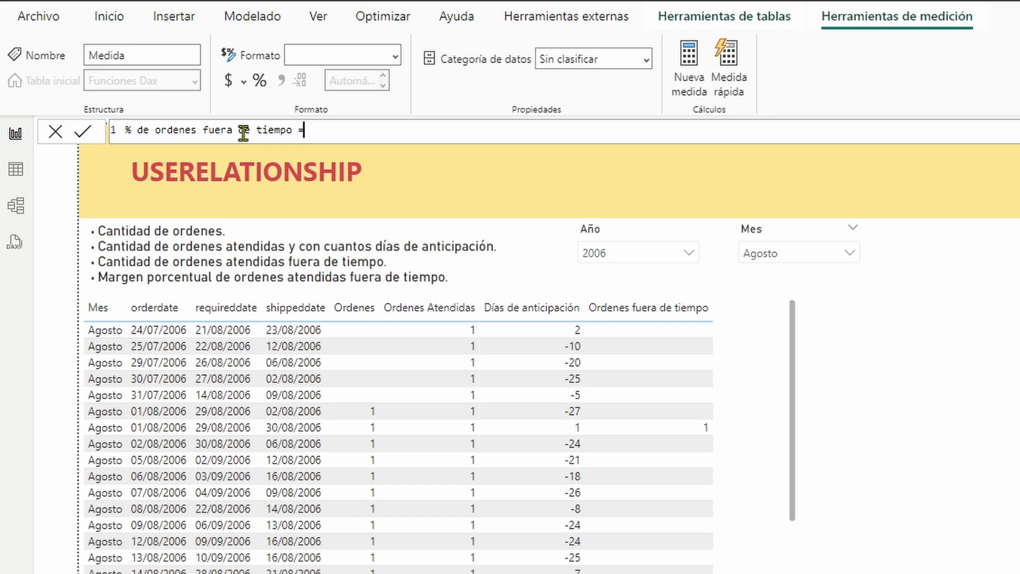
pyautogui.hotkey('shift', 'Return')
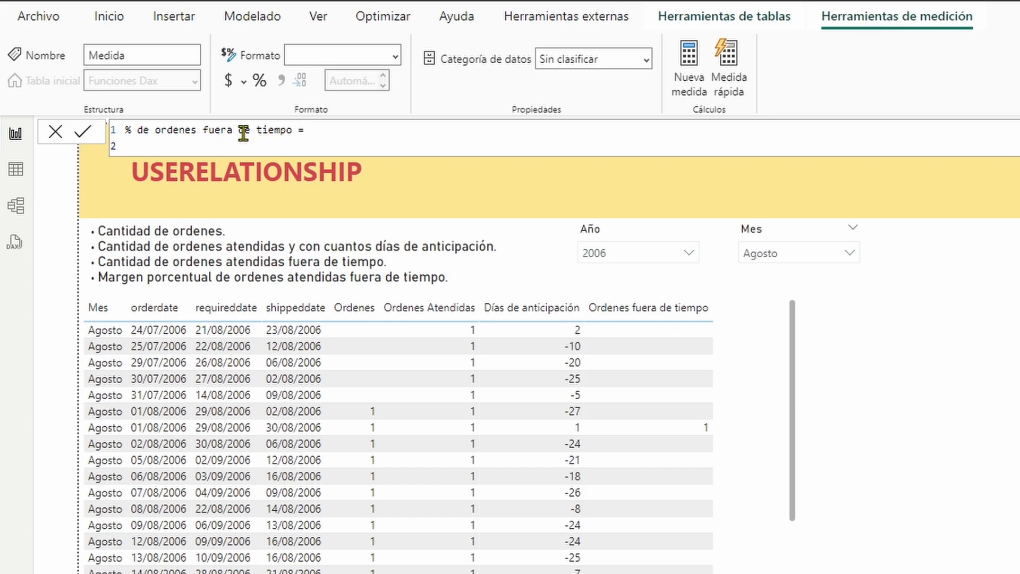
# Define the measure as DIVIDE([Ordenes fuera de tiempo],[Ordenes],0) and commit it.
pyautogui.write('DIVIDE(')
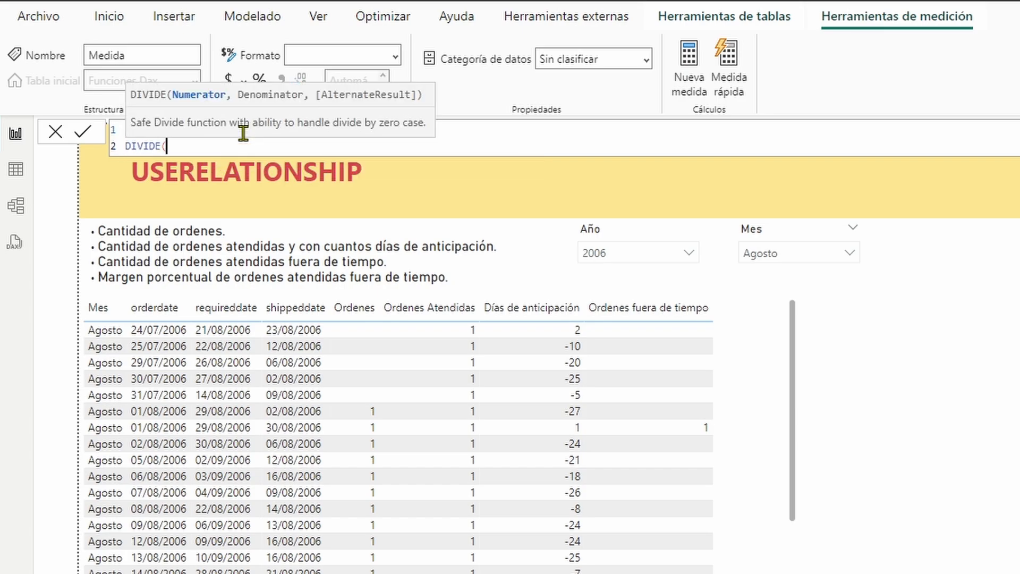
pyautogui.write('ordenes')
pyautogui.press('Up')
pyautogui.press('Tab')
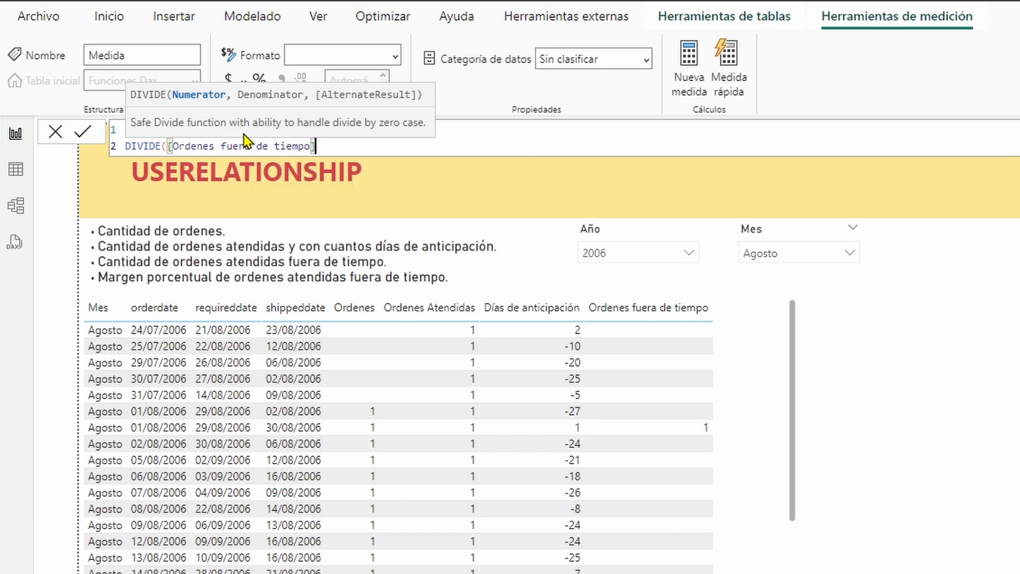
pyautogui.write(',orde')
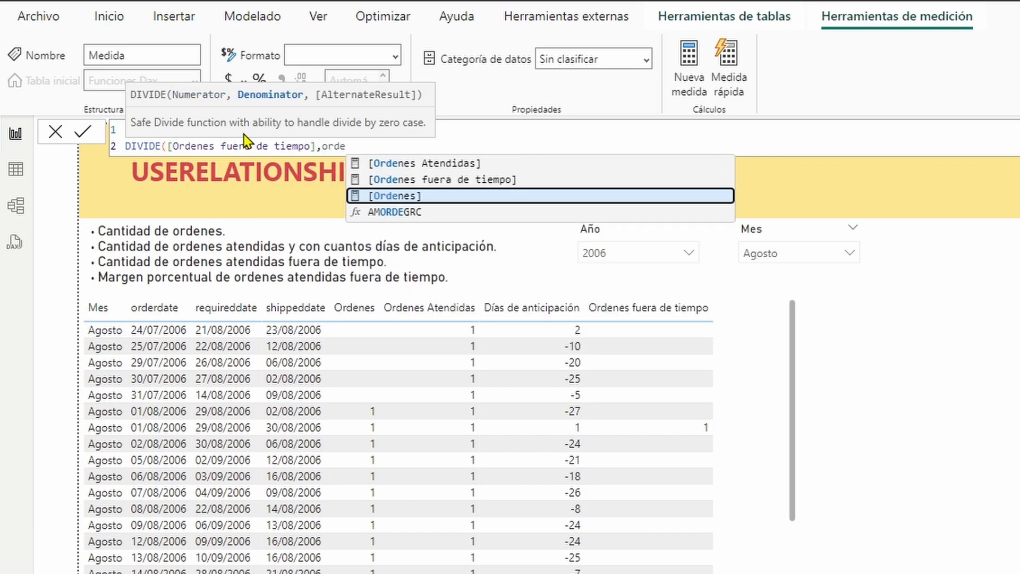
pyautogui.press('Tab')
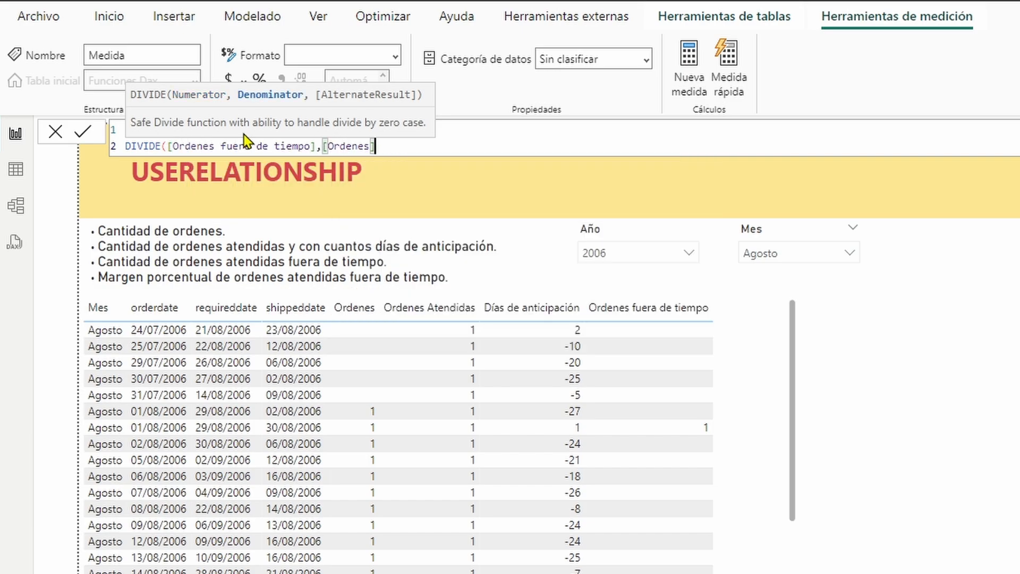
pyautogui.write(',')
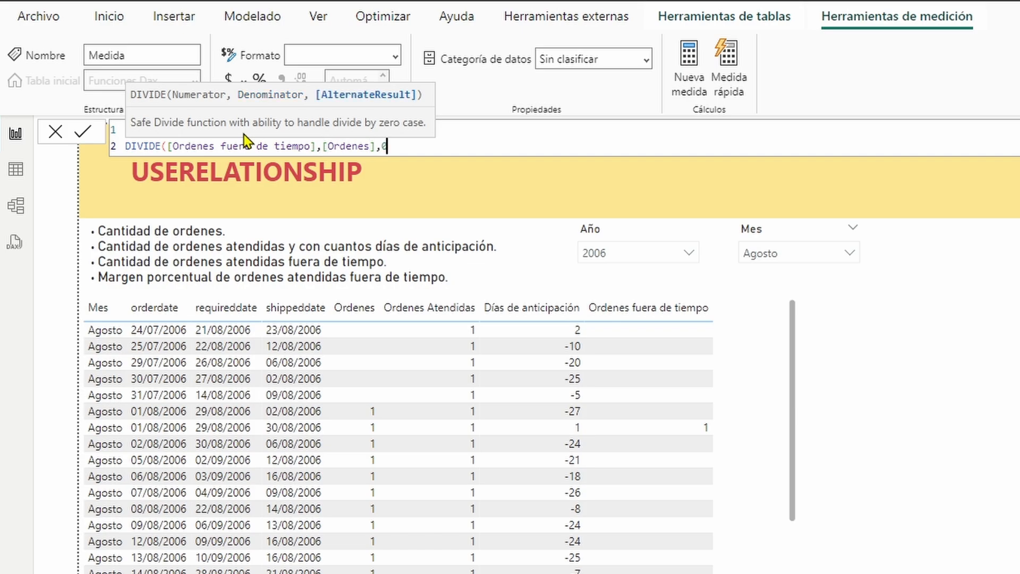
pyautogui.write('0)')
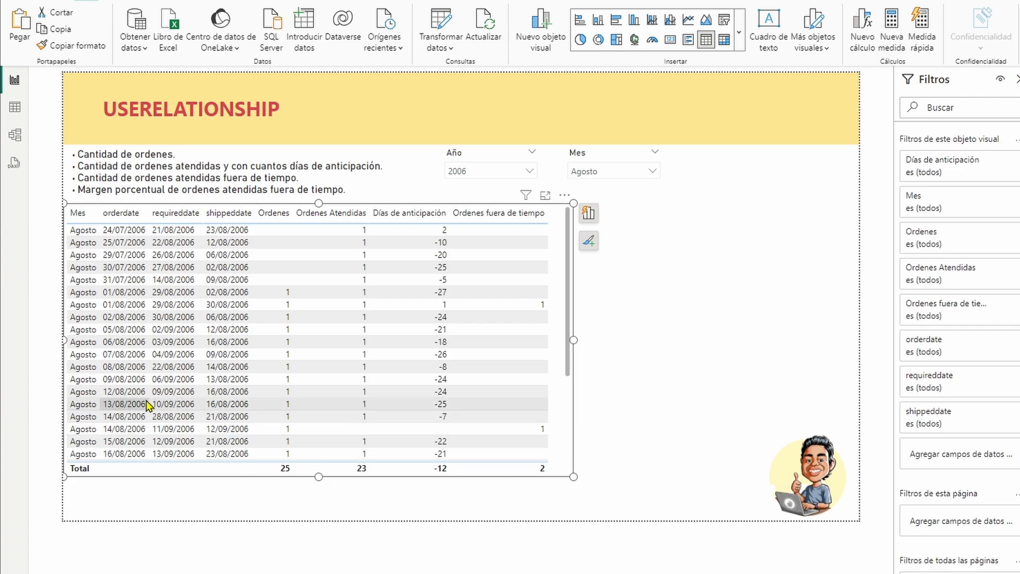
# Insert a card visual beside the orders table, make it wider and shorter, and add the % de ordenes fuera de tiempo measure.
pyautogui.click(754, 289)
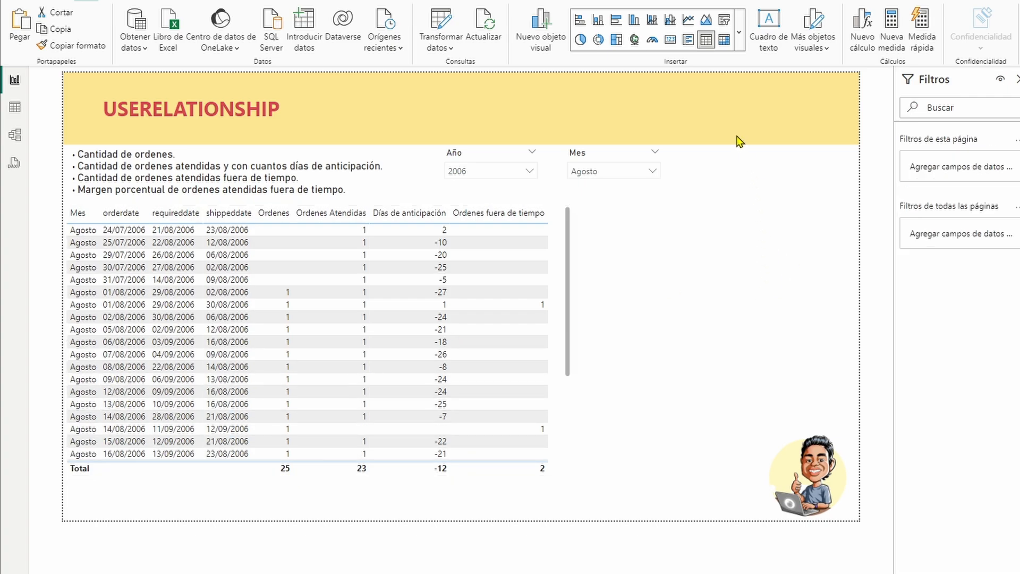
pyautogui.click(671, 42)
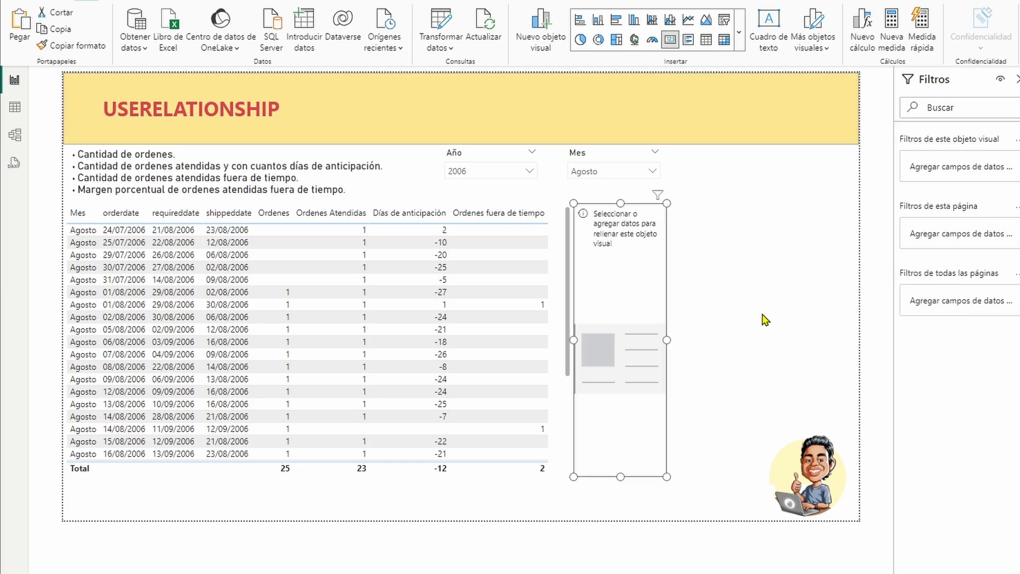
pyautogui.moveTo(667, 474); pyautogui.dragTo(729, 272)
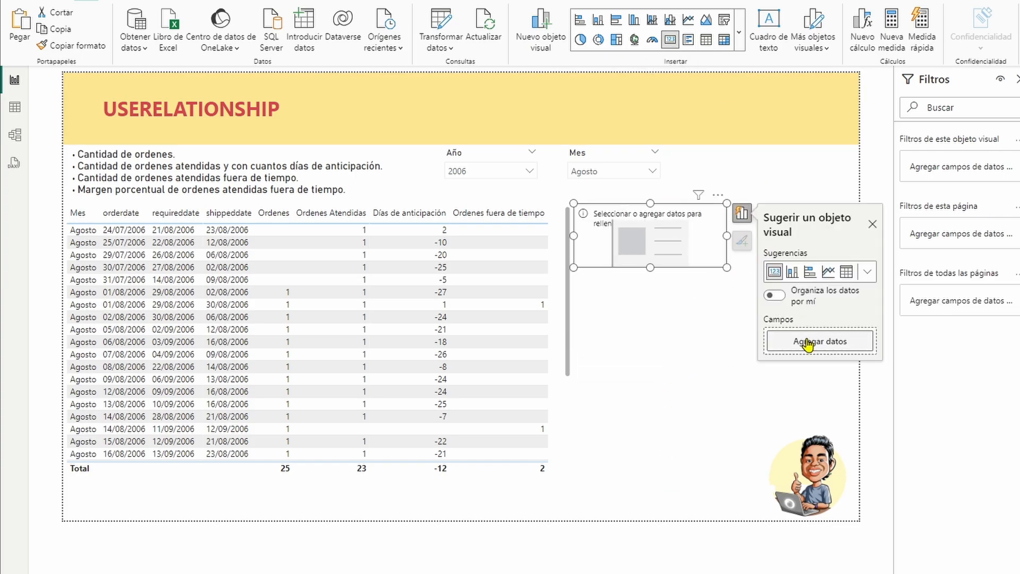
pyautogui.click(810, 344)
pyautogui.click(895, 331)
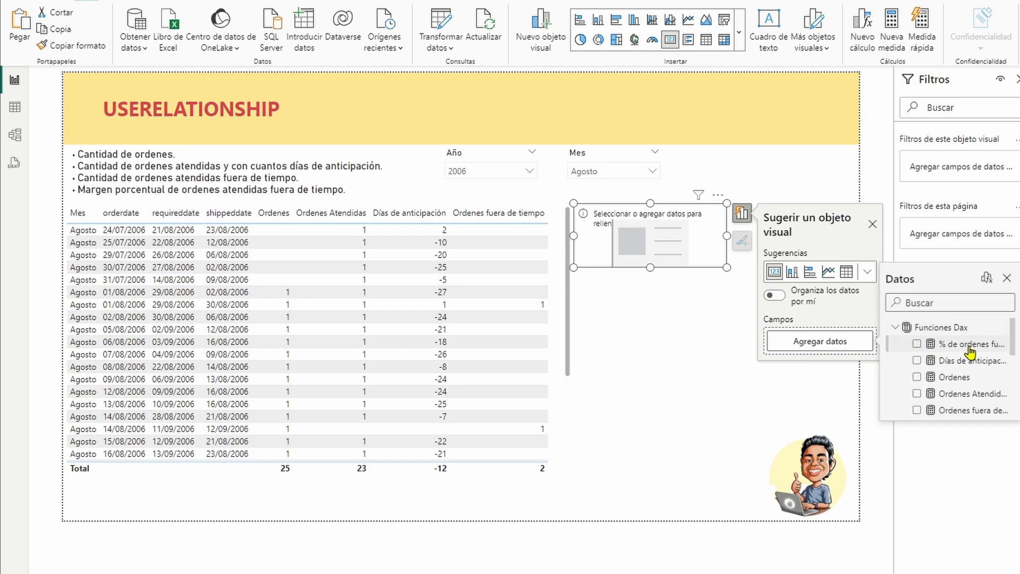
pyautogui.click(917, 345)
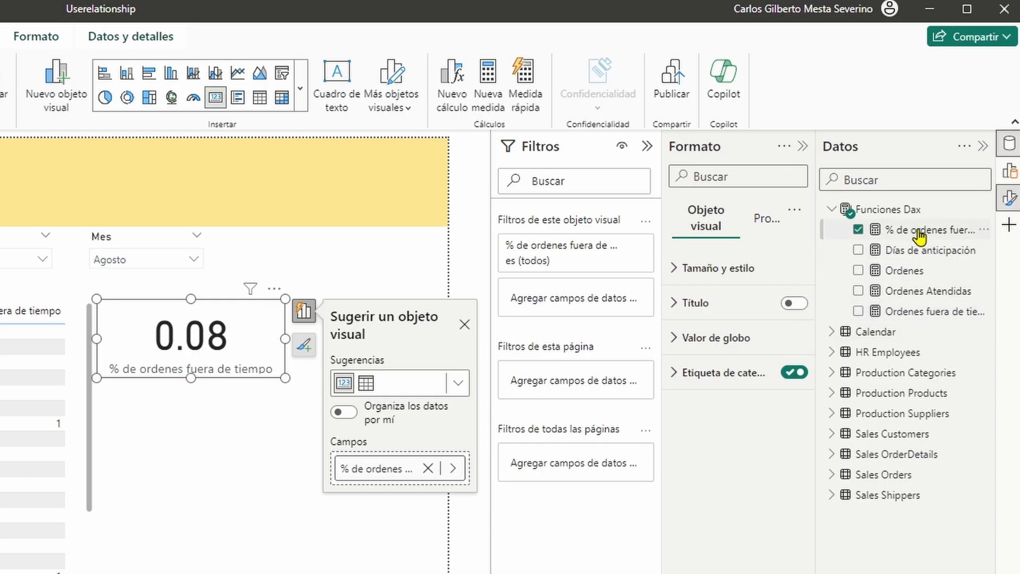
# Format the % de ordenes fuera de tiempo measure as a percentage.
pyautogui.click(918, 233)
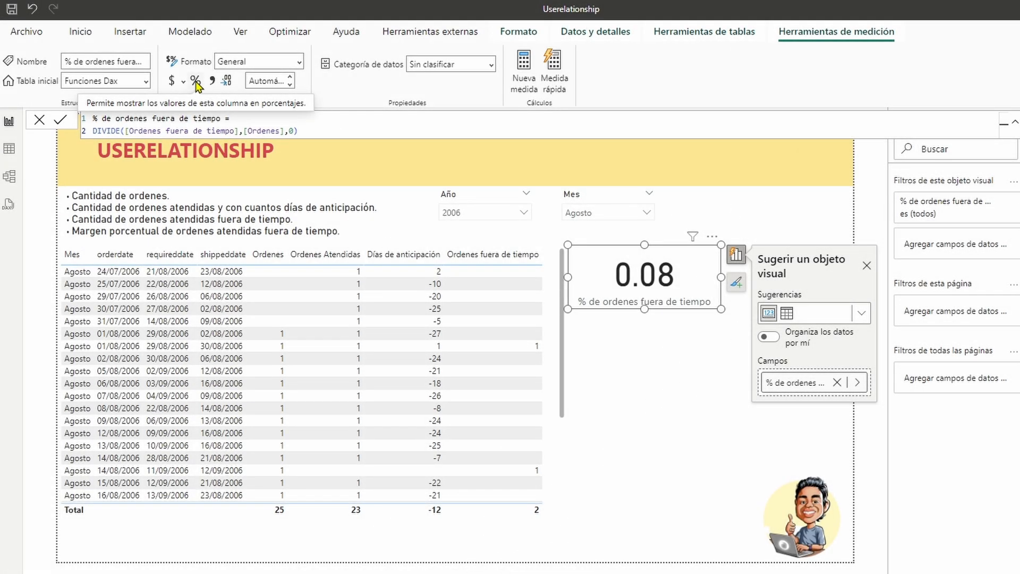
pyautogui.click(196, 84)
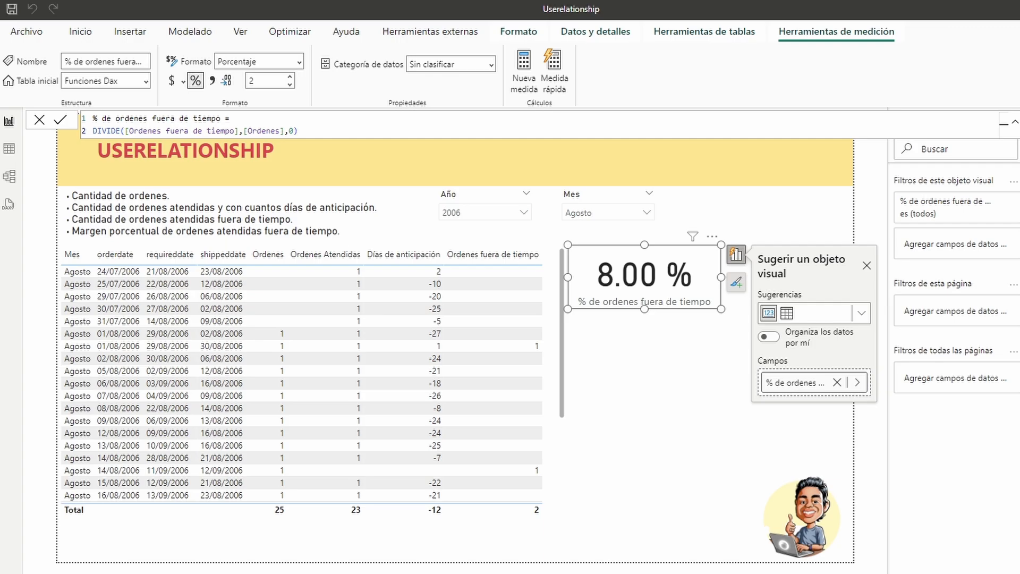
pyautogui.press('Return')
pyautogui.click(655, 372)
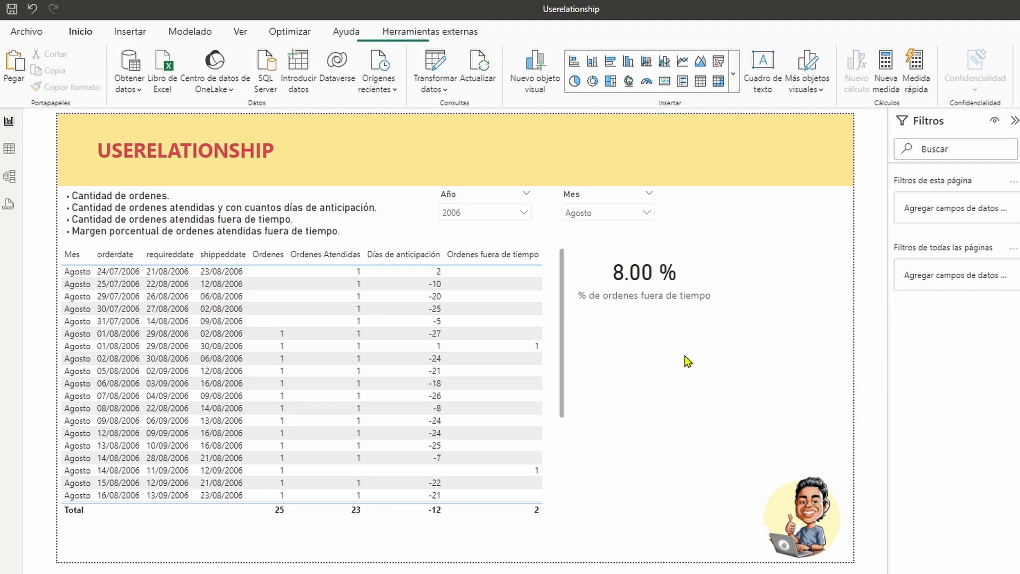
# Filter the report to Setiembre with the Mes slicer and review that month's orders down to the end of the table.
pyautogui.click(675, 276)
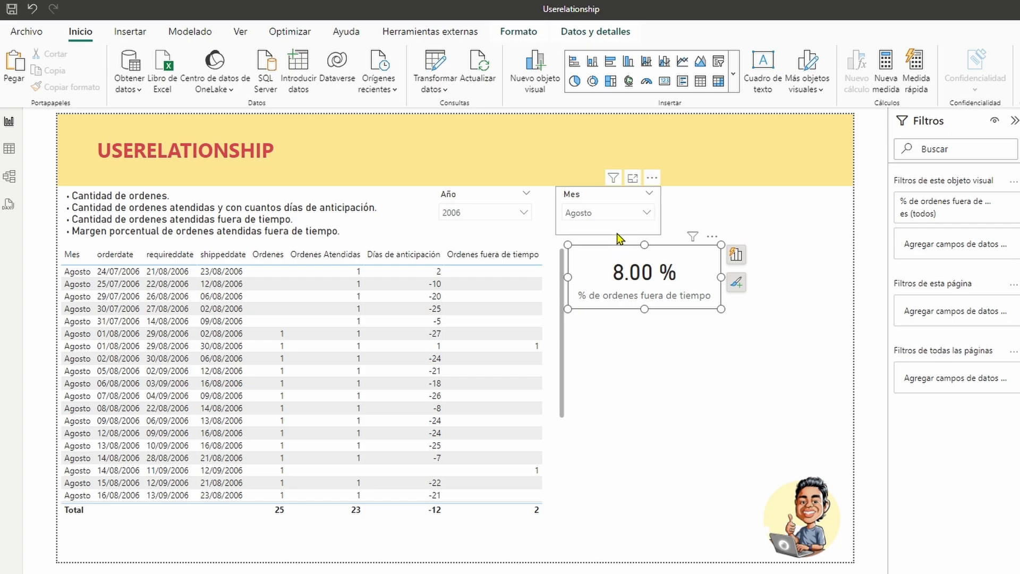
pyautogui.click(647, 212)
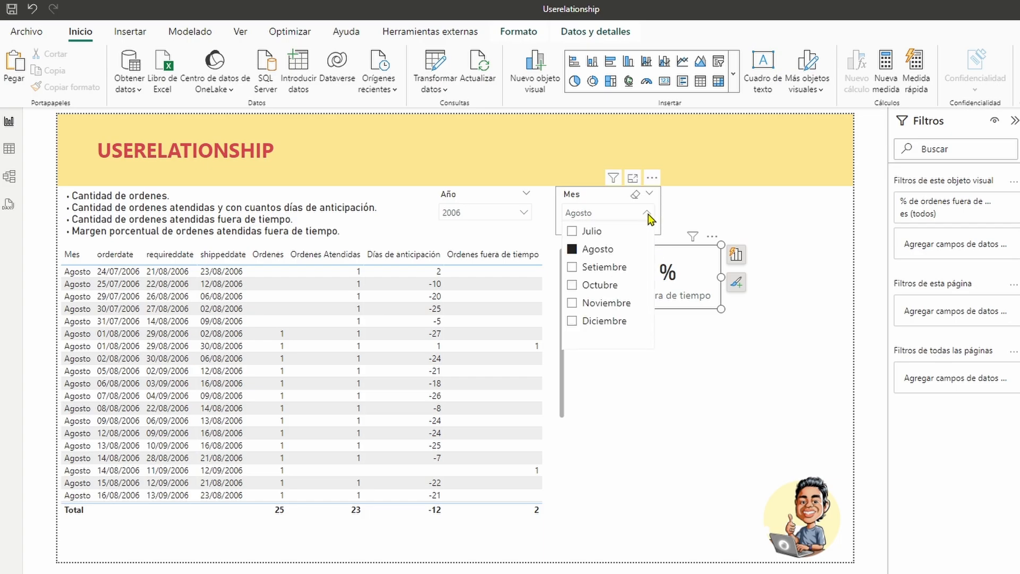
pyautogui.click(606, 267)
pyautogui.click(804, 287)
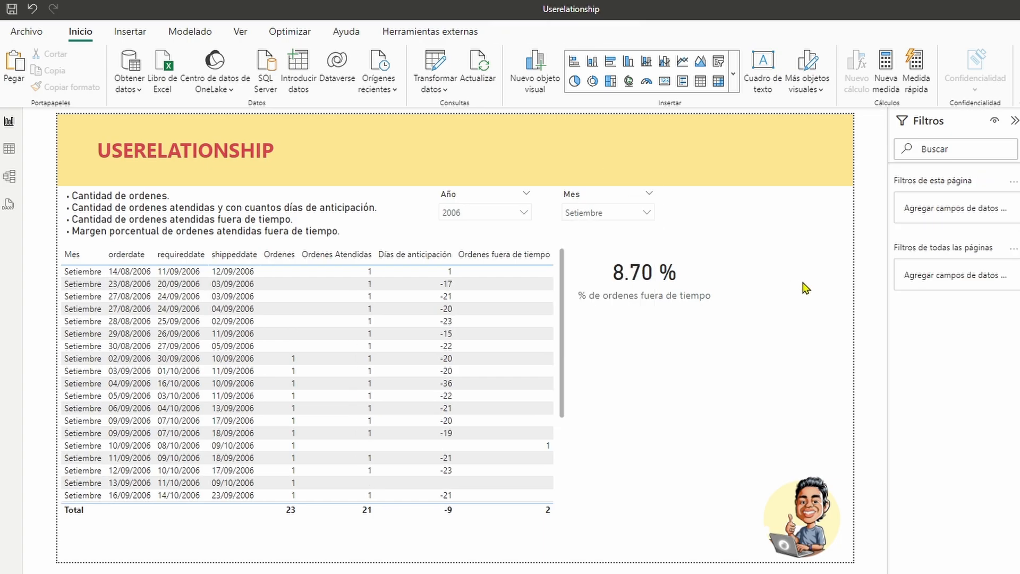
pyautogui.scroll(-1, 528, 442)
pyautogui.scroll(-3, 529, 443)
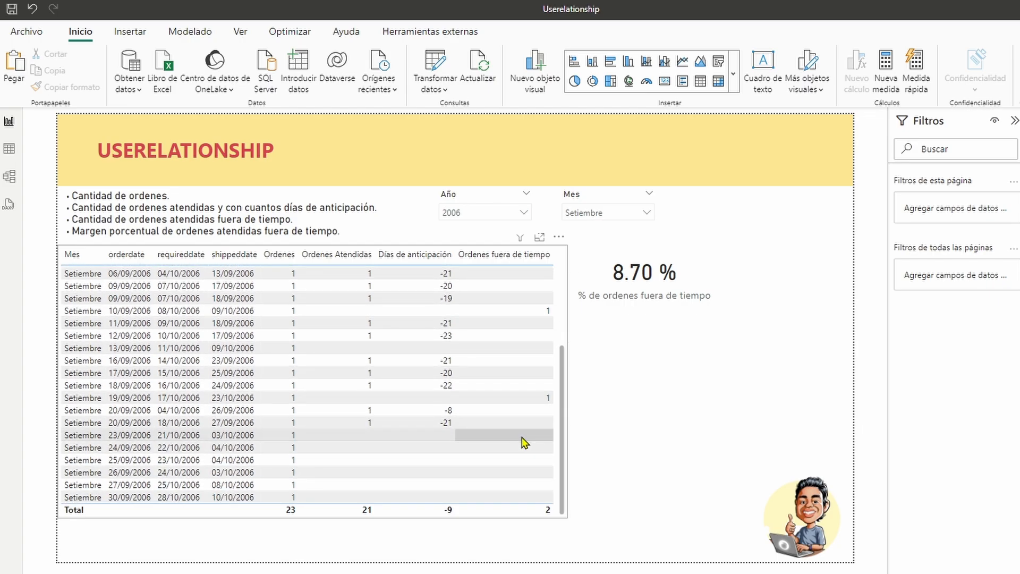
# Filter the report to Octubre with the Mes slicer and look through that month's orders in the table.
pyautogui.click(647, 212)
pyautogui.click(829, 298)
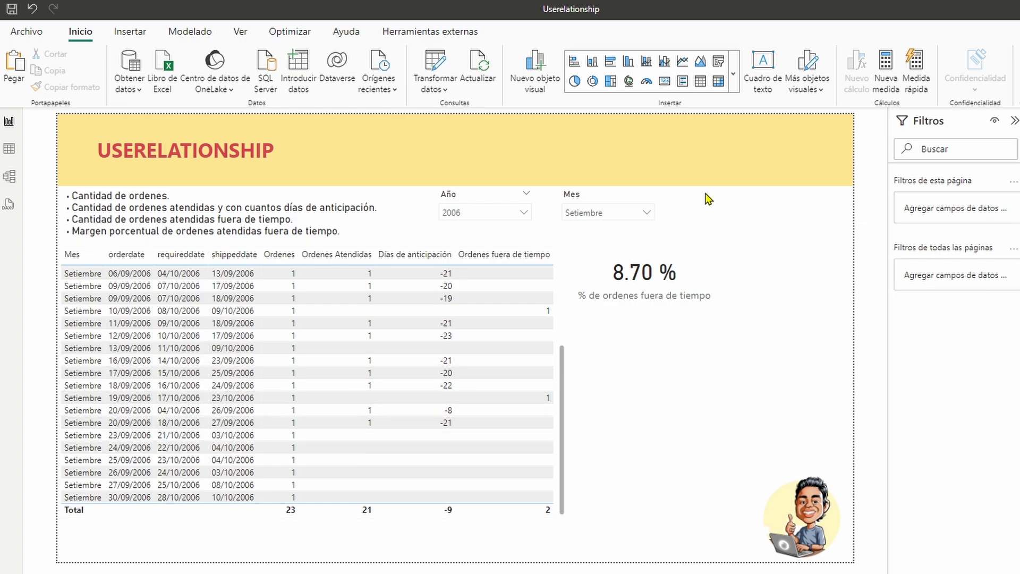
pyautogui.click(646, 212)
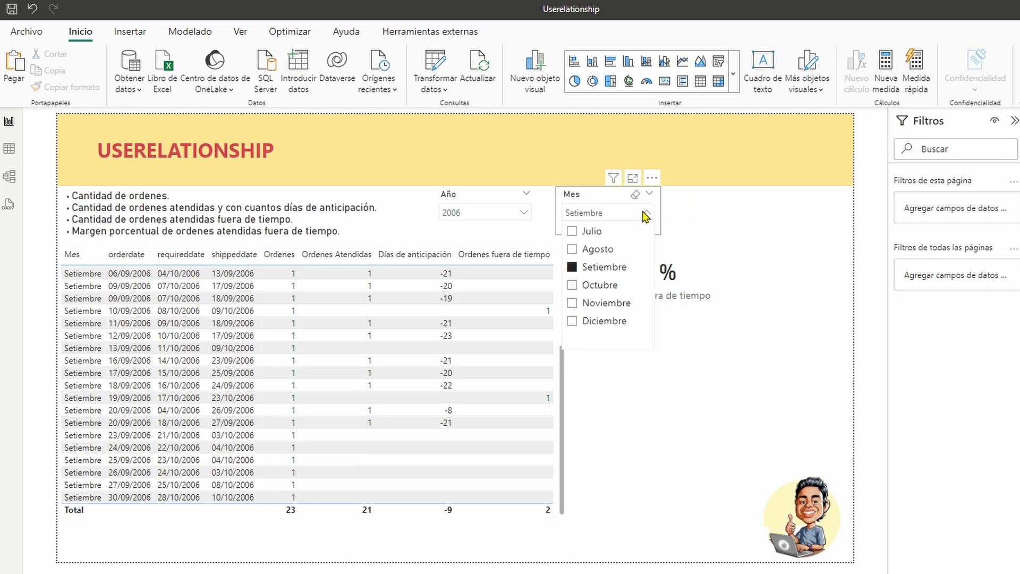
pyautogui.click(605, 286)
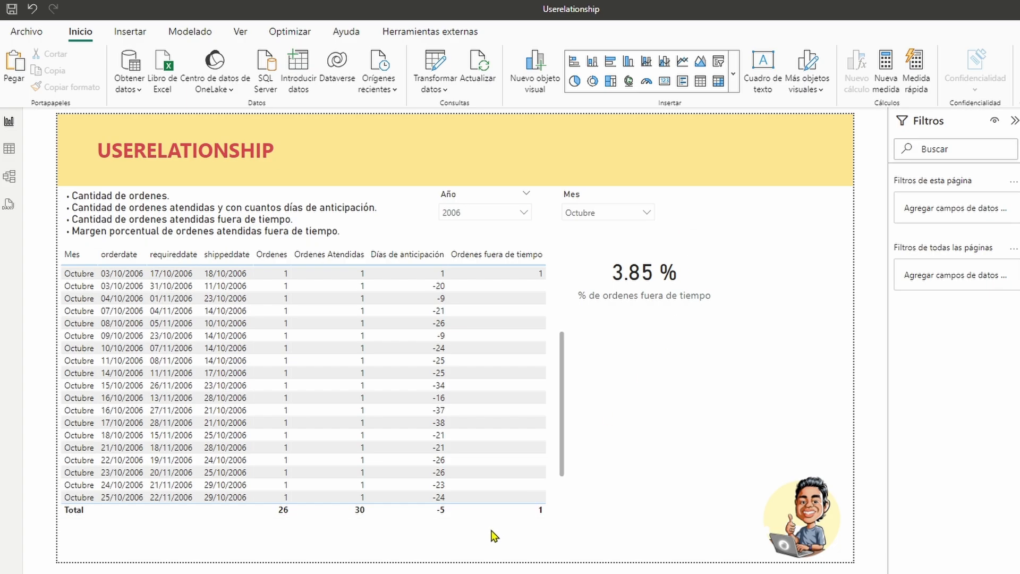
pyautogui.scroll(-2, 511, 487)
pyautogui.scroll(5, 513, 481)
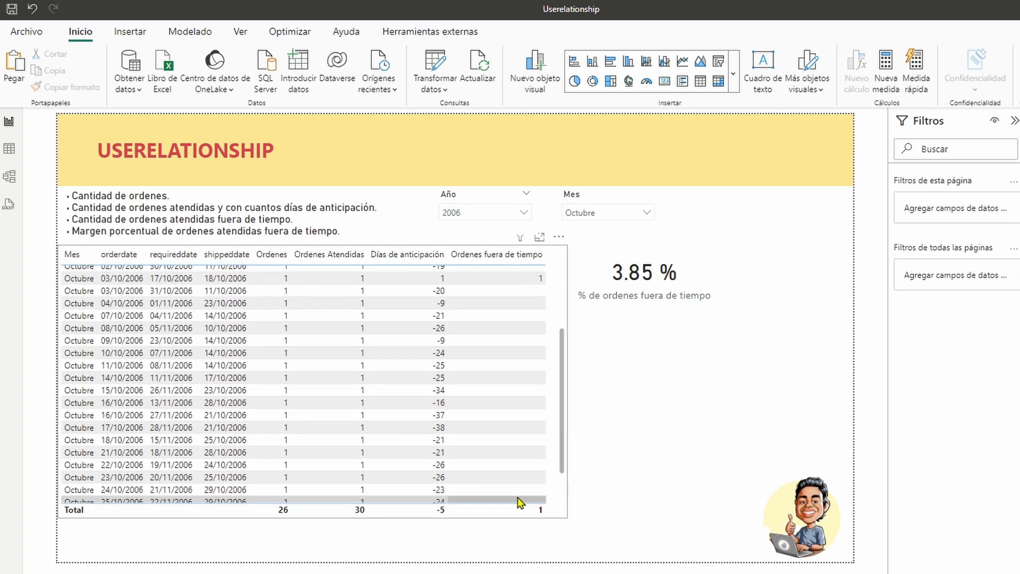